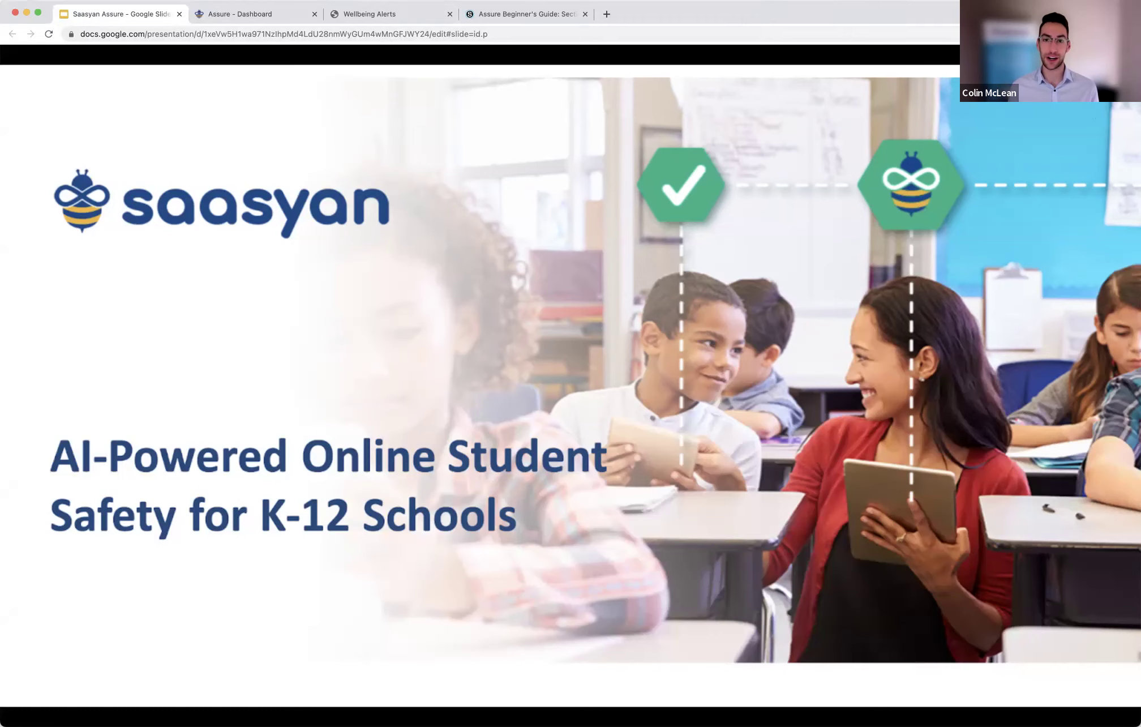
Step: Advance to the K-12 online safety slide with its cybersecurity, alerting and reporting panels
{"action": "left_click", "coordinate": [571, 193]}
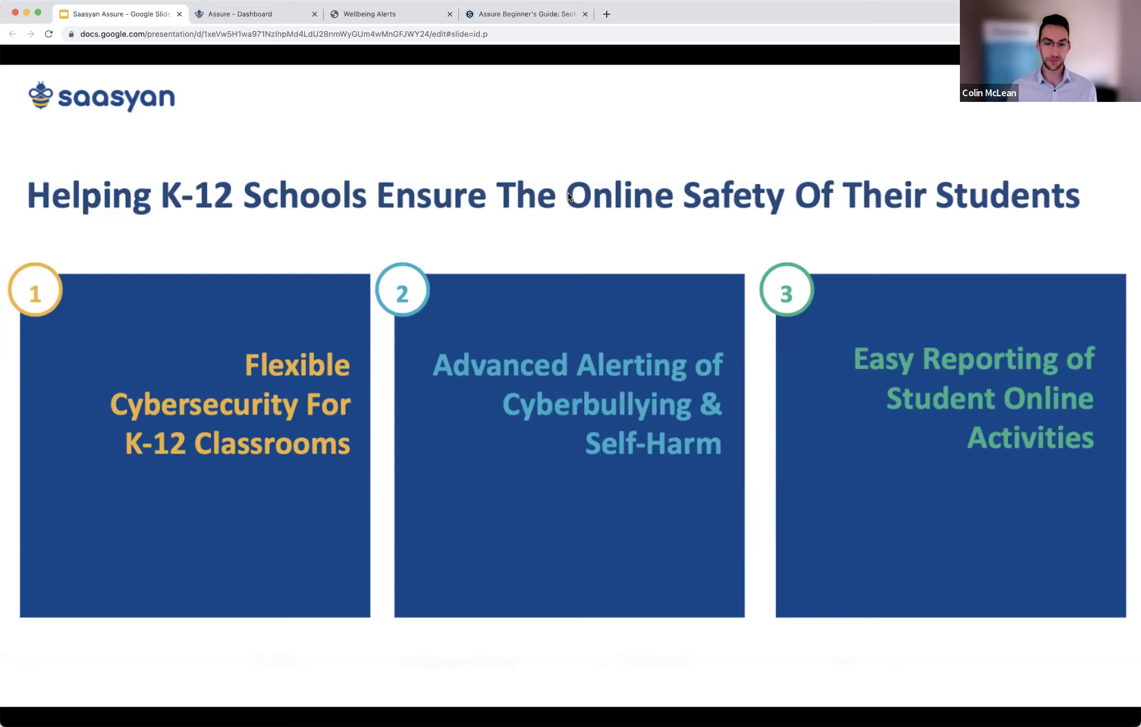
Step: Advance to the diagram of Assure's API and log connections to school systems
{"action": "key", "text": "Right"}
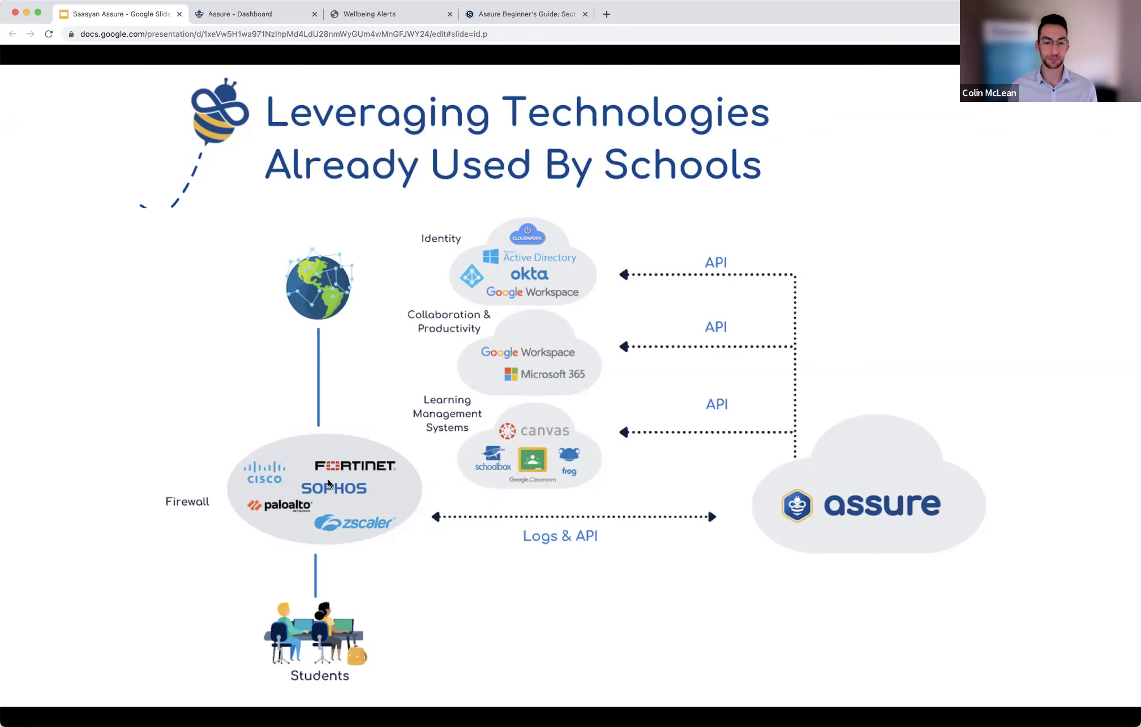
Step: From the Assure dashboard, open the top-scoring user's report, then return to the Dashboard
{"action": "left_click", "coordinate": [235, 16]}
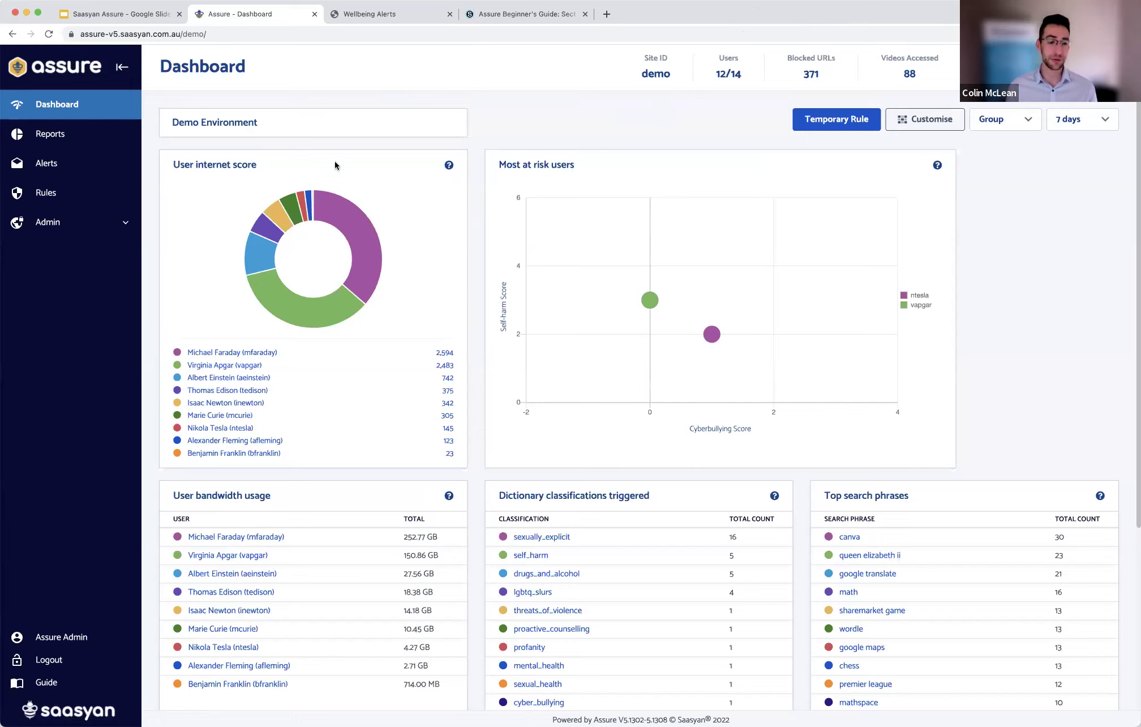
{"action": "left_click", "coordinate": [215, 357]}
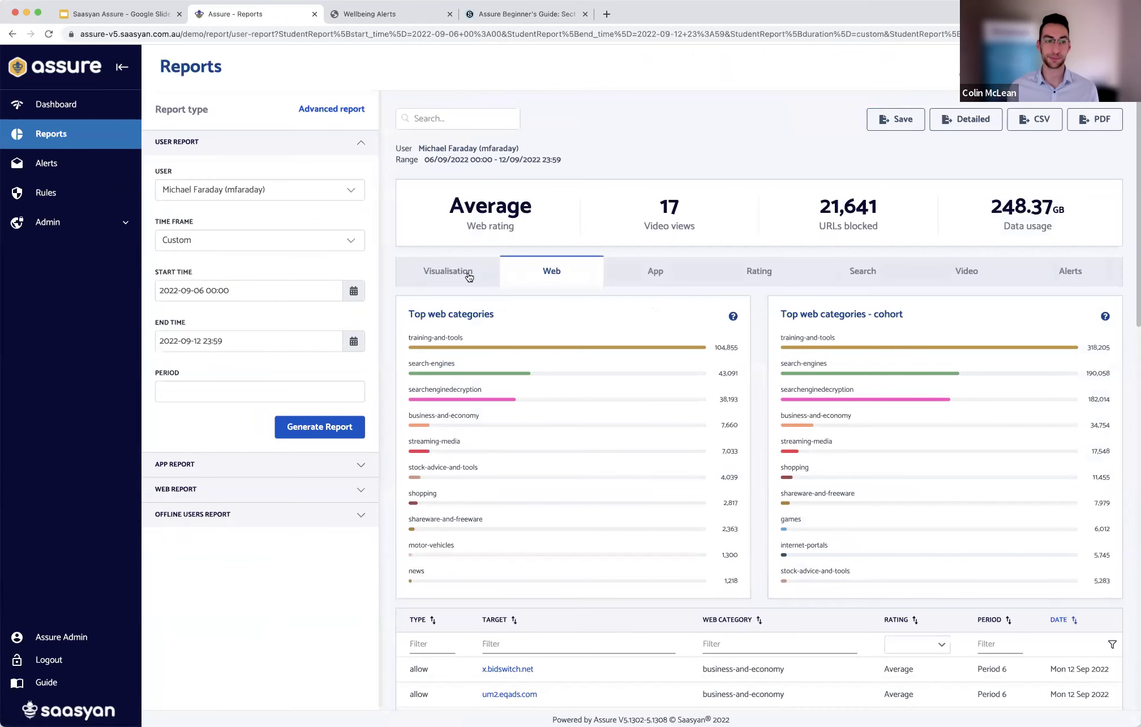
{"action": "left_click", "coordinate": [68, 102]}
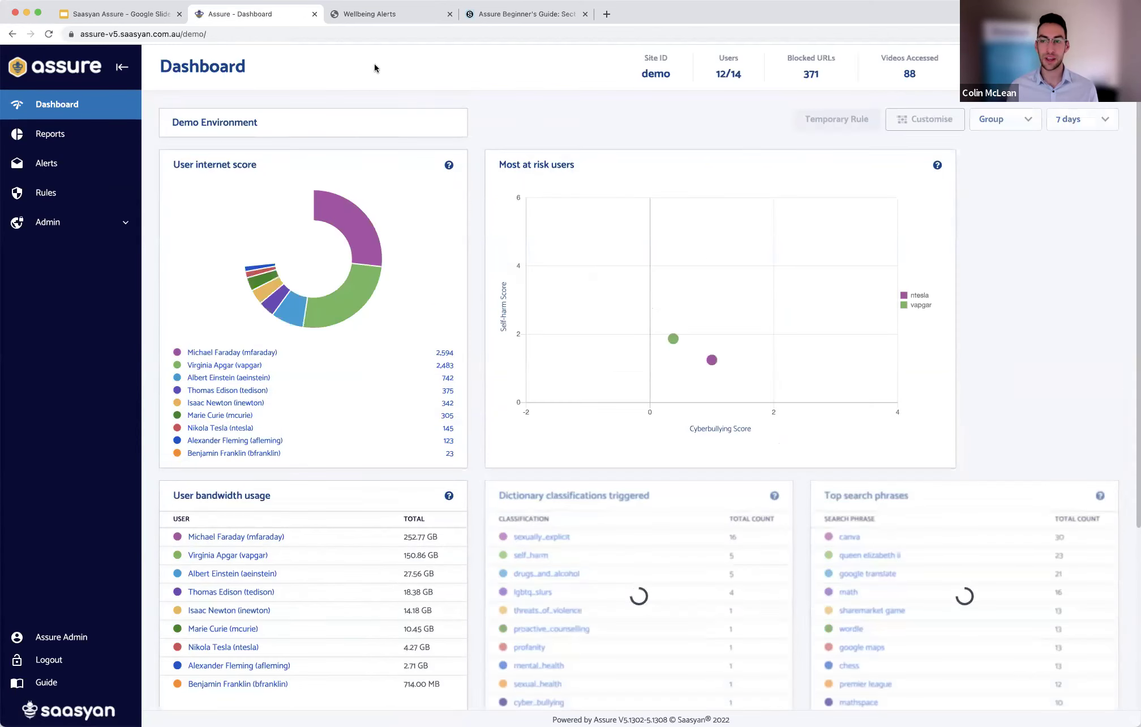
{"action": "left_click", "coordinate": [911, 118]}
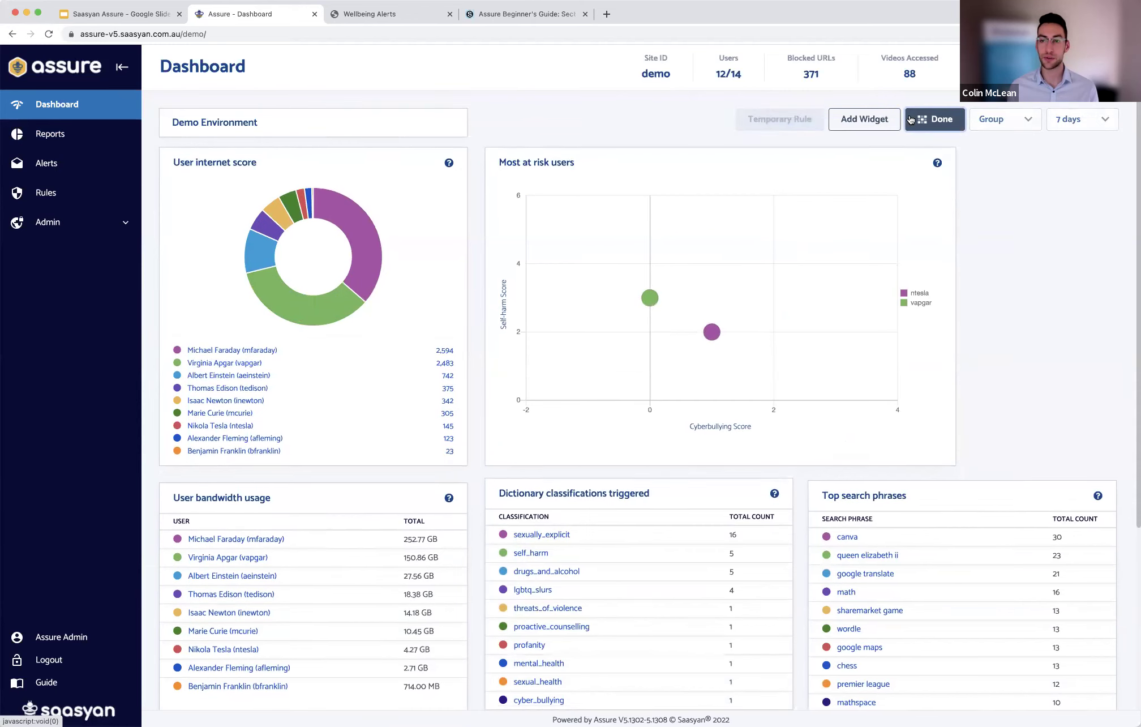
{"action": "left_click", "coordinate": [865, 120]}
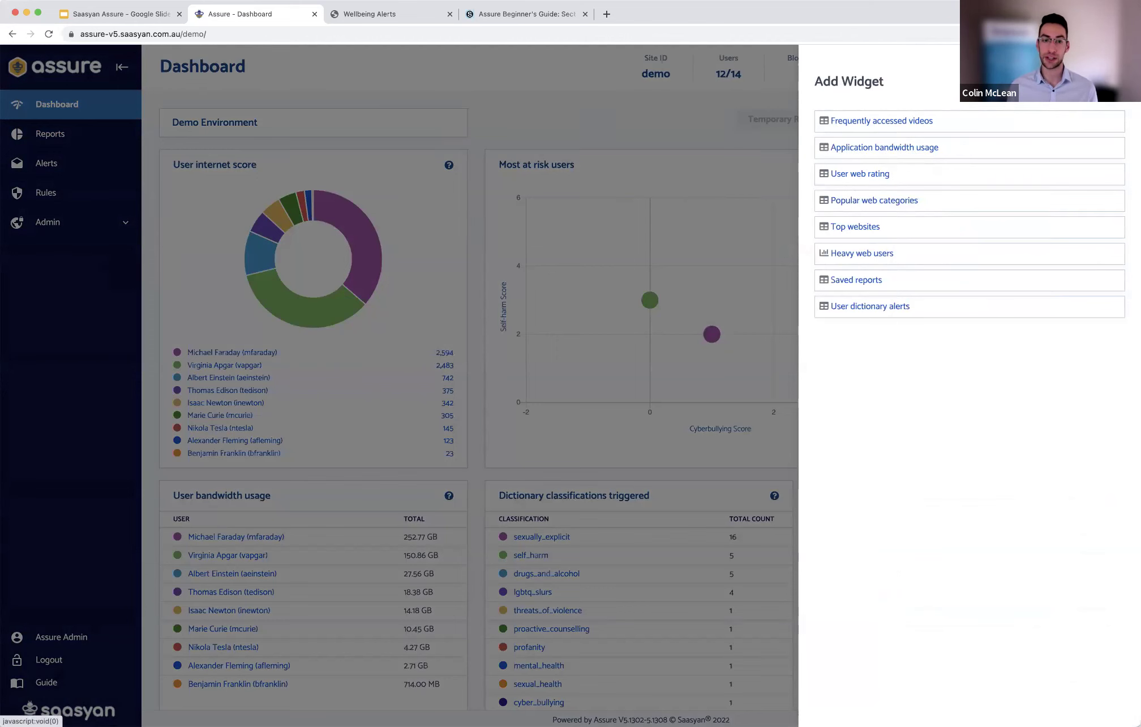
{"action": "left_click", "coordinate": [1115, 81]}
{"action": "scroll", "coordinate": [573, 198], "scroll_direction": "down", "scroll_amount": 1}
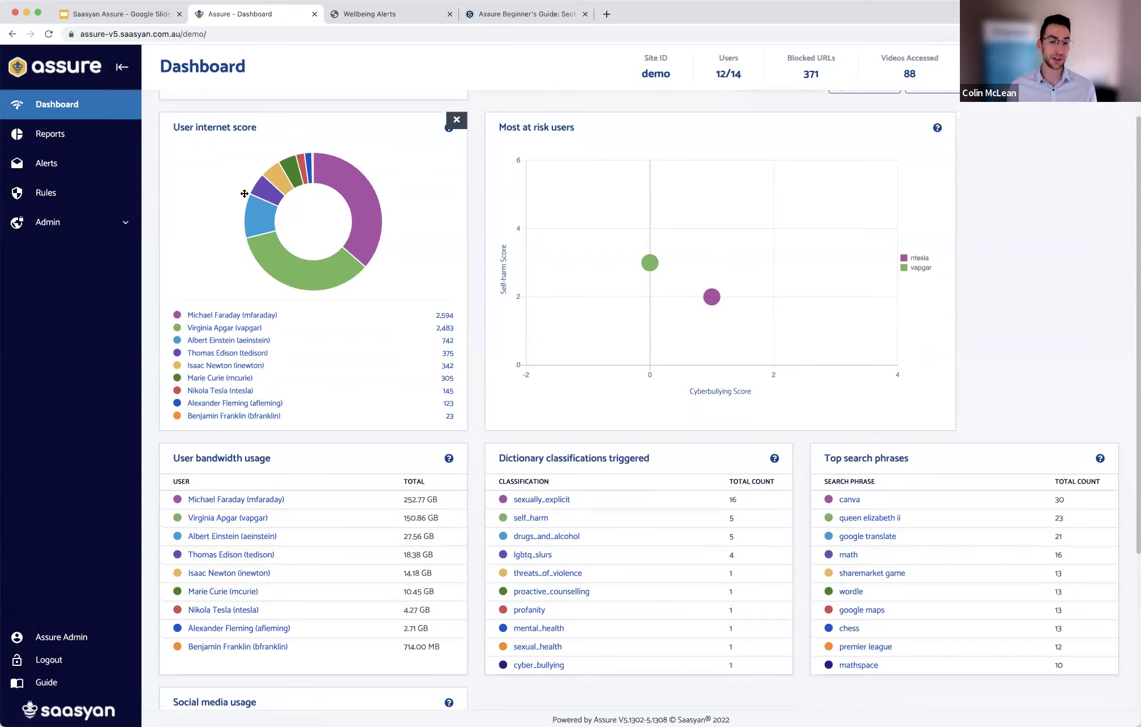
{"action": "scroll", "coordinate": [244, 194], "scroll_direction": "up", "scroll_amount": 1}
{"action": "left_click_drag", "start_coordinate": [220, 204], "coordinate": [873, 203]}
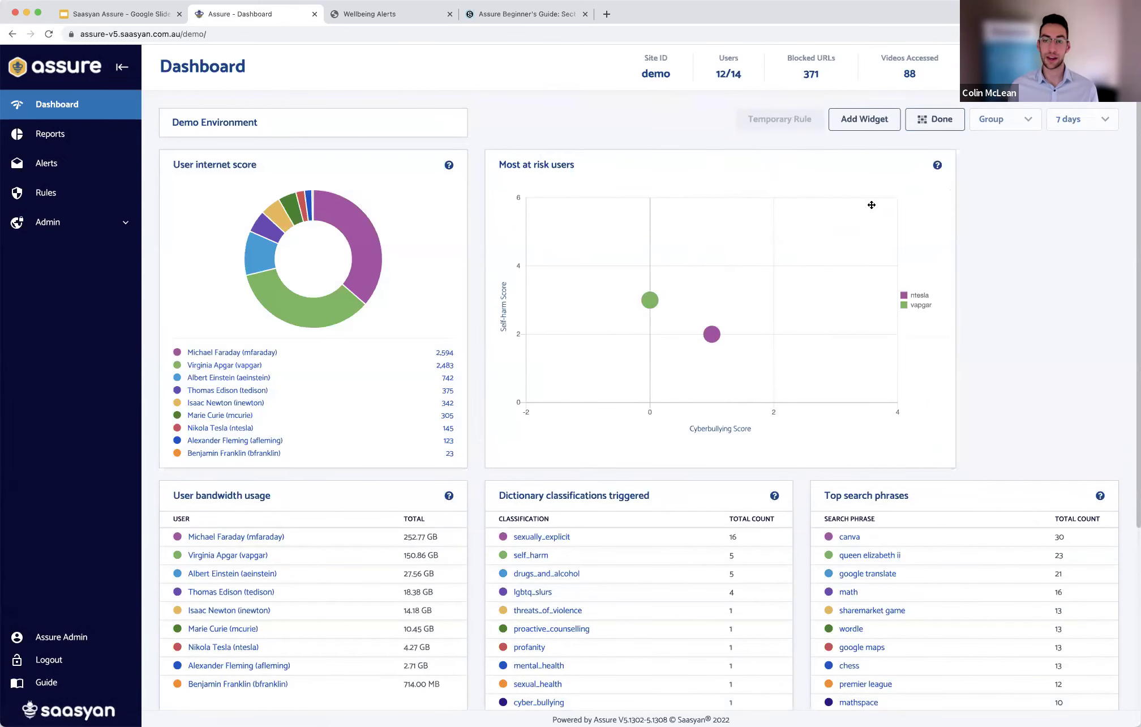
{"action": "left_click", "coordinate": [941, 120]}
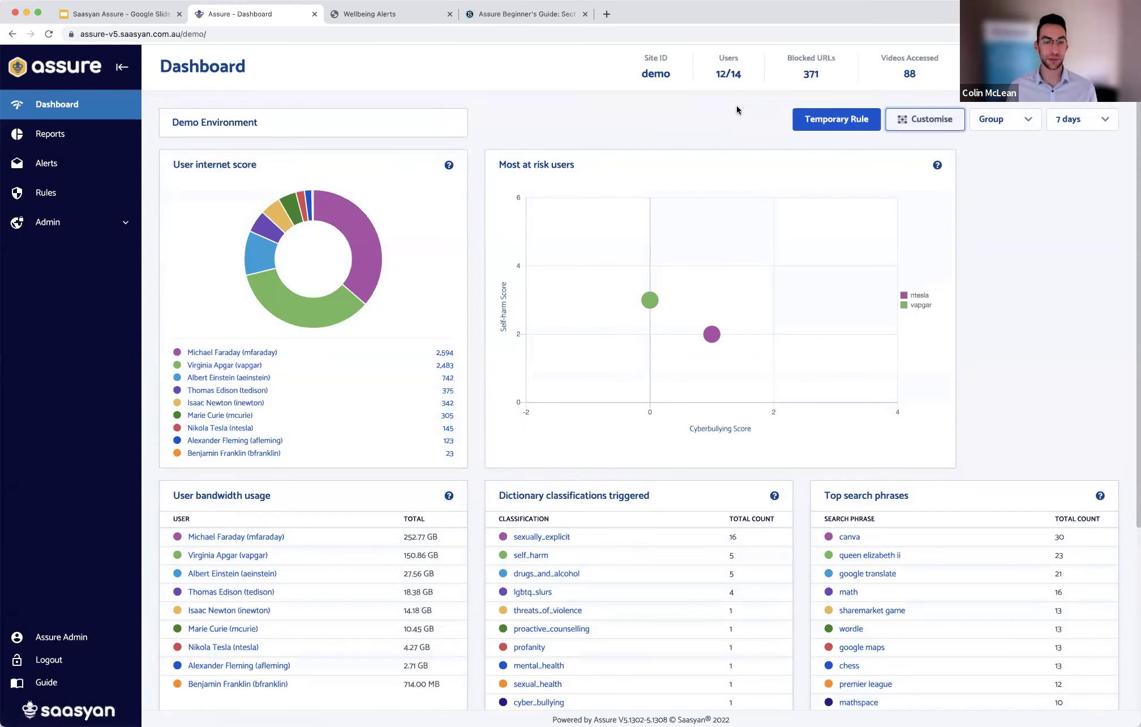
Step: Start a new temporary rule targeting the year08 group
{"action": "left_click", "coordinate": [811, 119]}
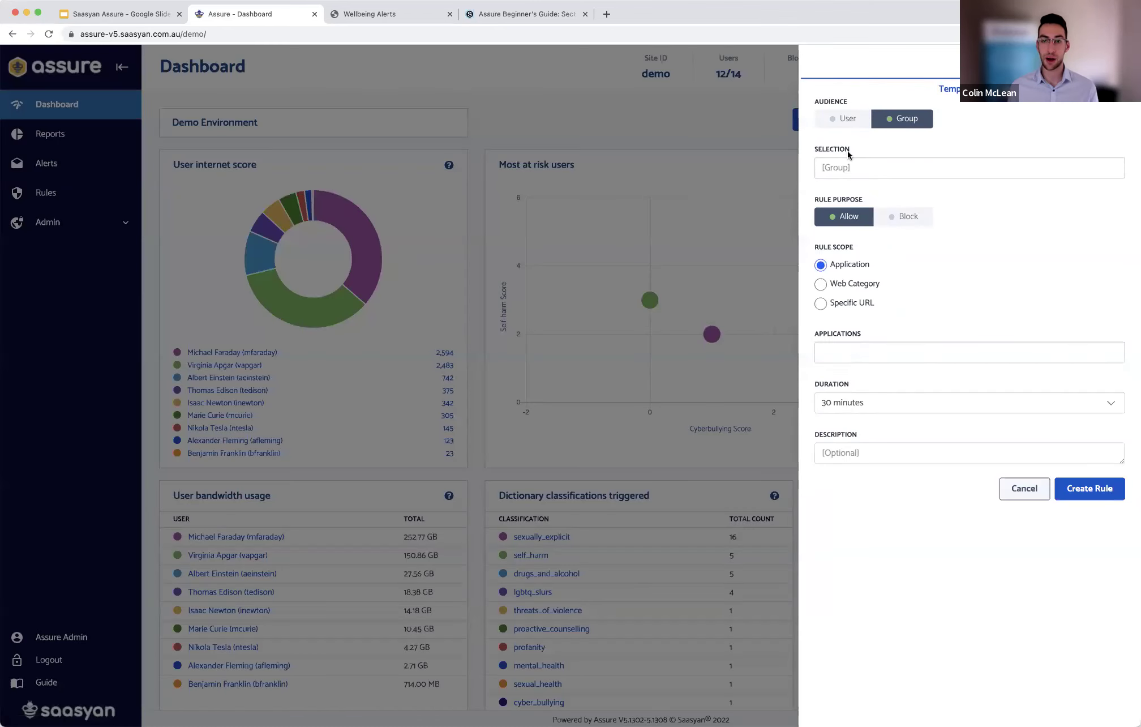
{"action": "left_click", "coordinate": [847, 166]}
{"action": "left_click", "coordinate": [842, 195]}
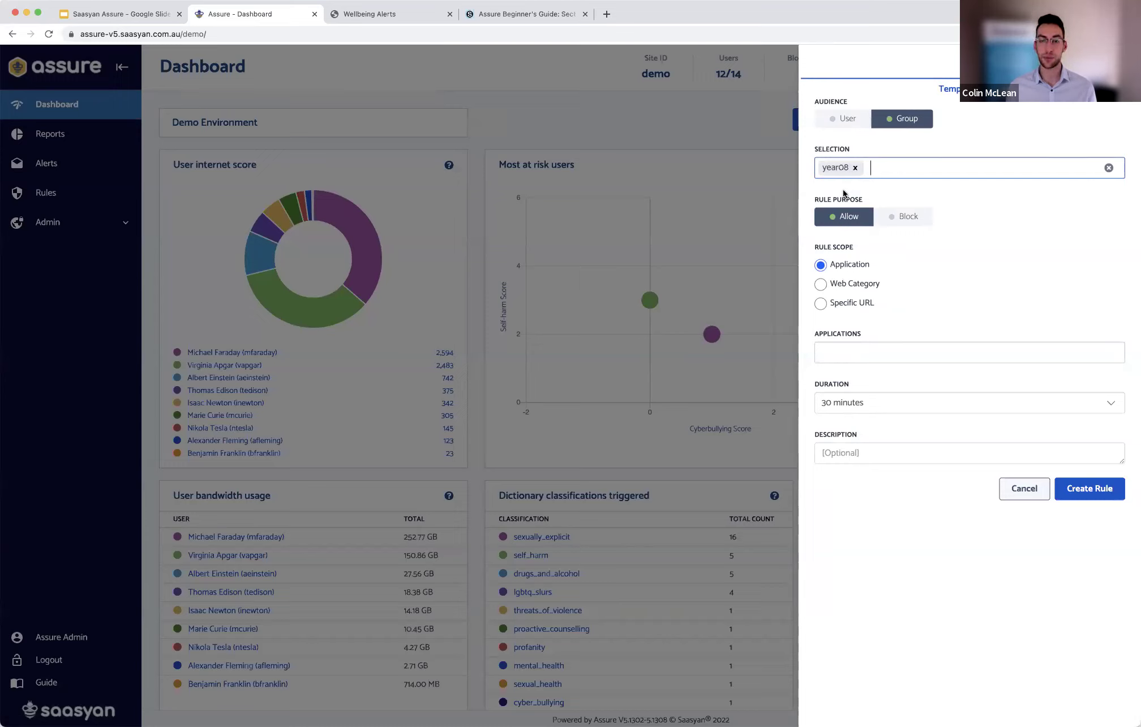
{"action": "left_click", "coordinate": [883, 165]}
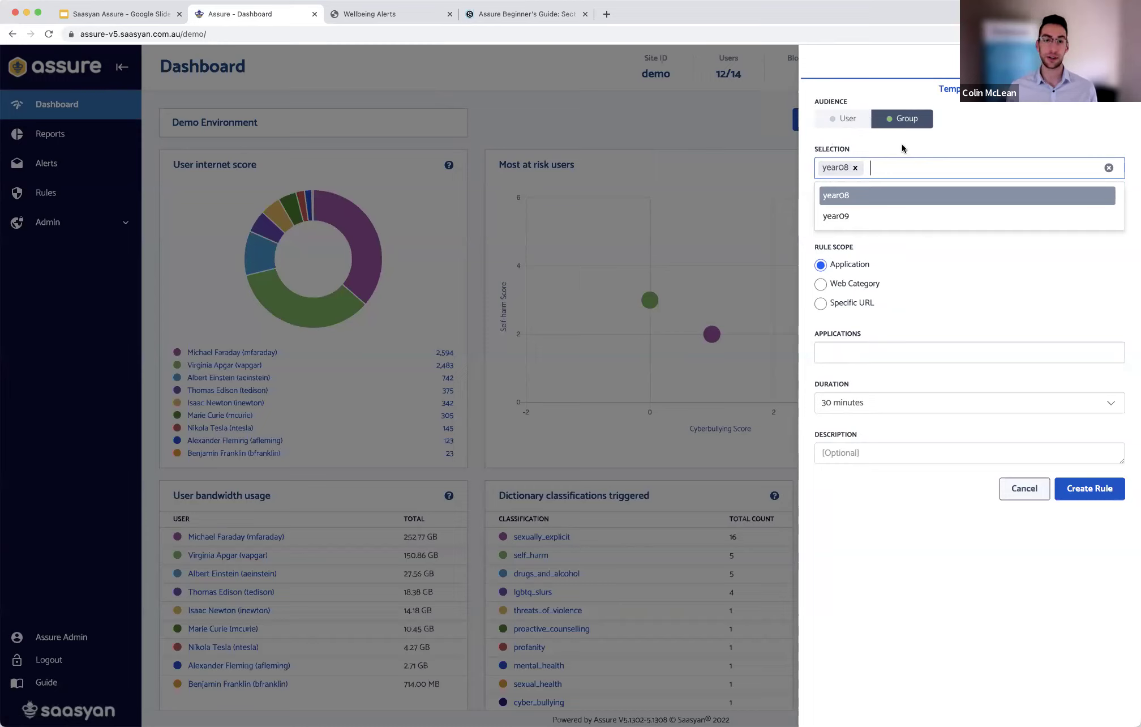
{"action": "left_click", "coordinate": [901, 146]}
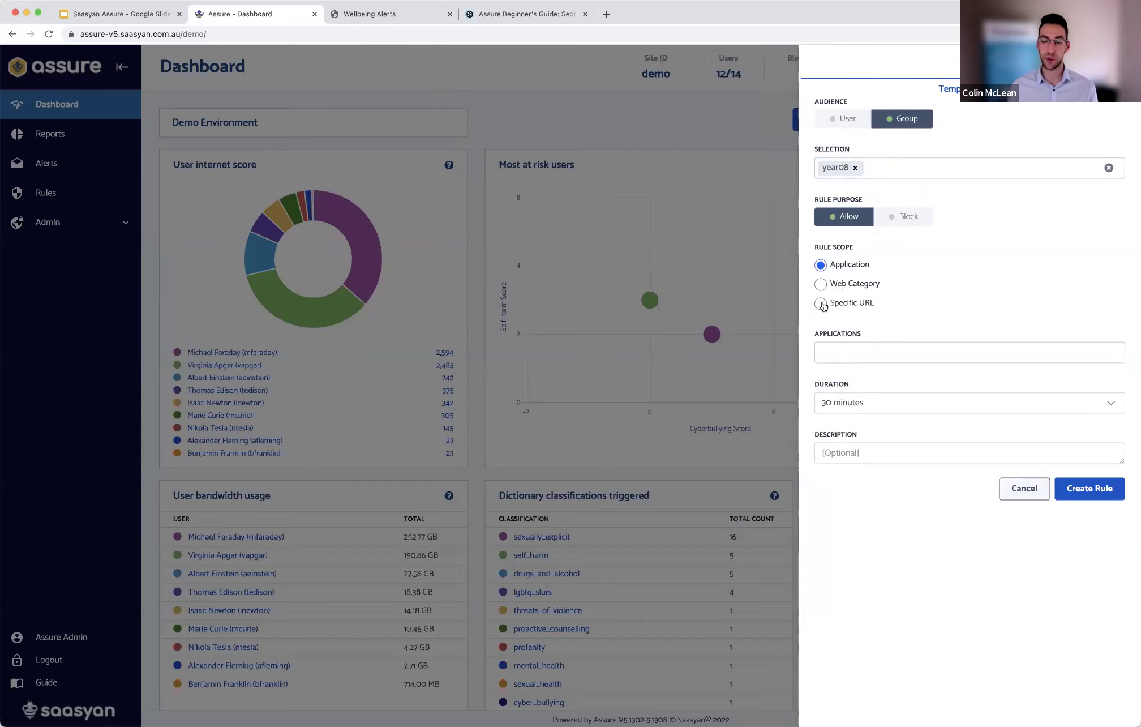
Step: Allow the specific YouTube video URL for 45 minutes and create the rule
{"action": "left_click", "coordinate": [820, 304]}
{"action": "left_click", "coordinate": [917, 352]}
{"action": "left_click", "coordinate": [924, 380]}
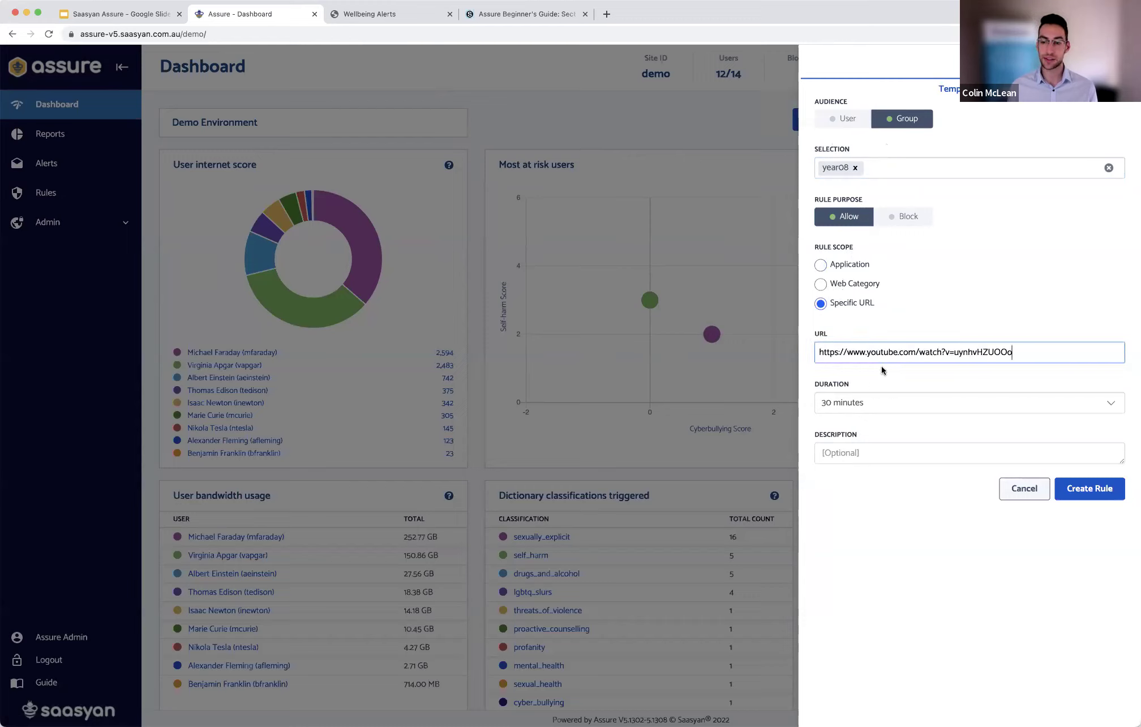
{"action": "left_click", "coordinate": [887, 395]}
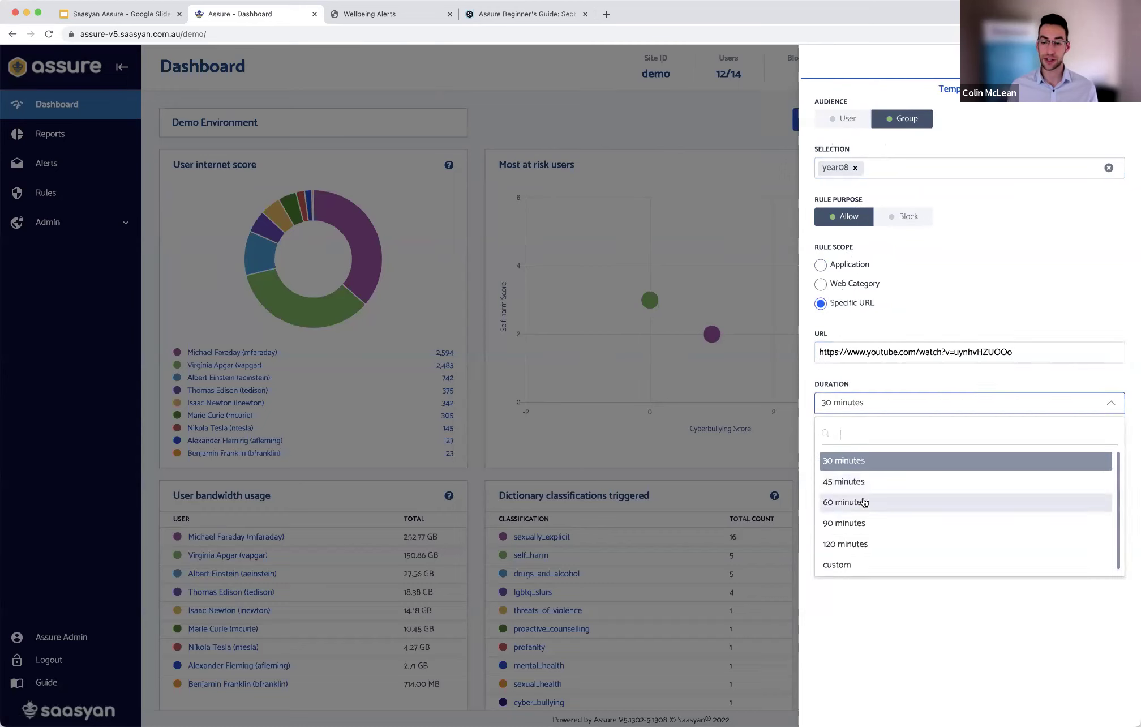
{"action": "left_click", "coordinate": [854, 482]}
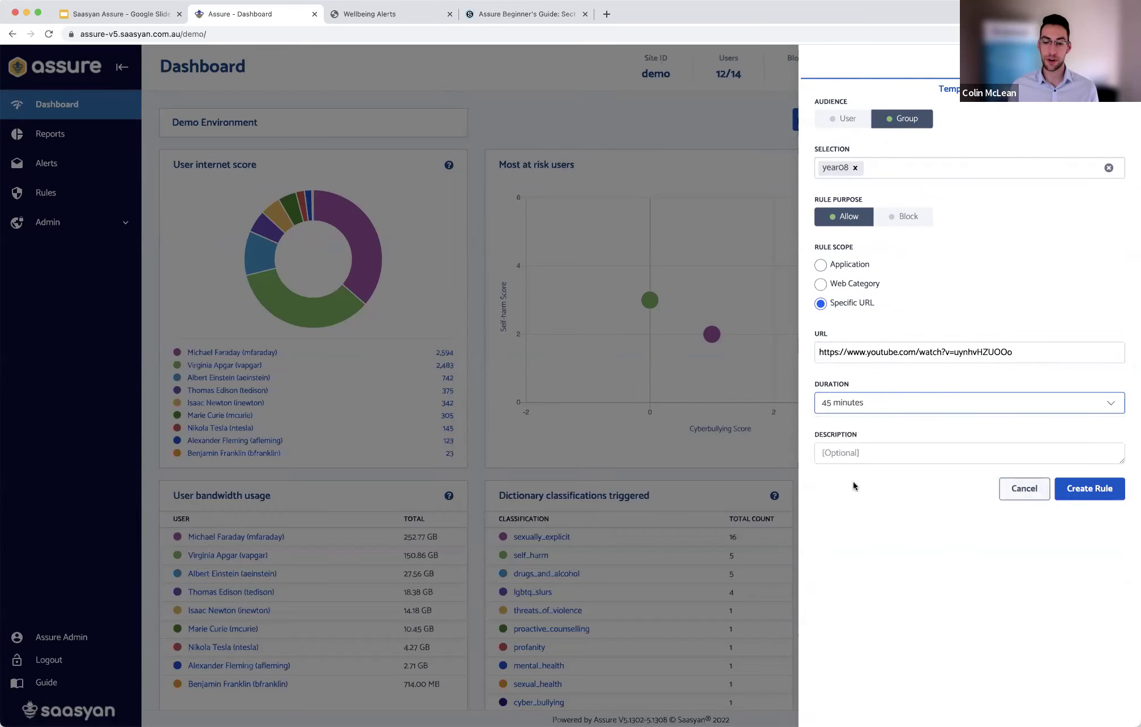
{"action": "left_click", "coordinate": [1095, 491]}
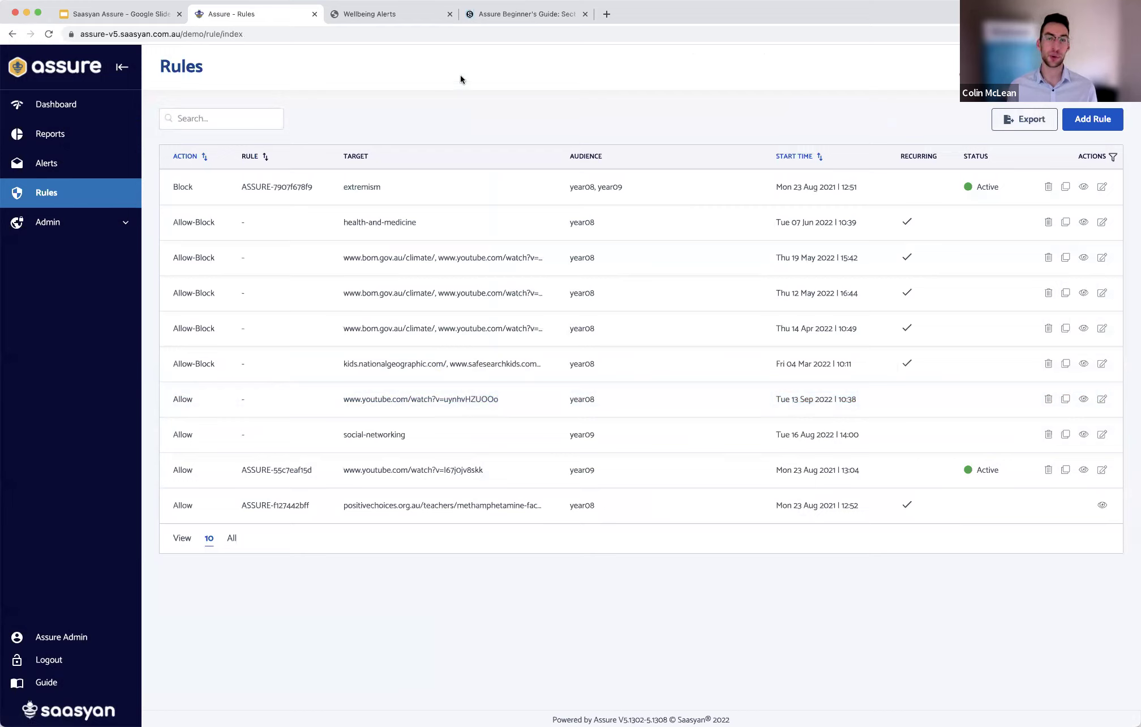
Step: Switch to the Assure Beginner's Guide: Section 1 course tab showing its empty Rules list
{"action": "left_click", "coordinate": [493, 13]}
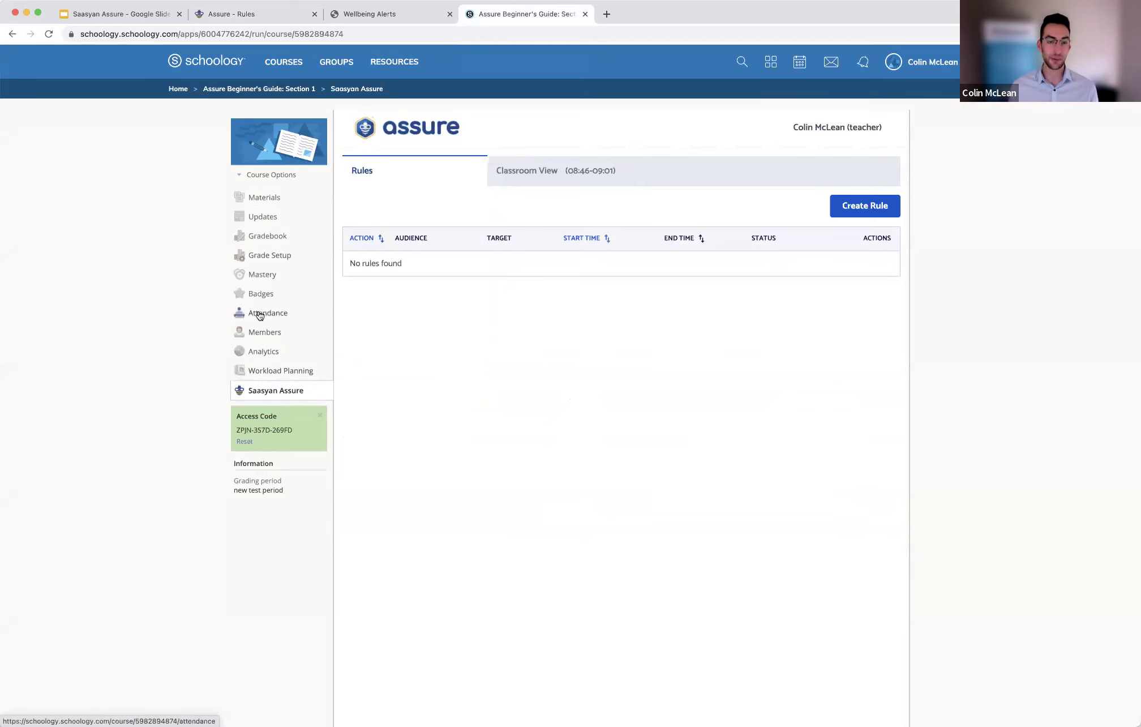
Step: Look over the Classroom View of student activity, then return to the empty Rules tab
{"action": "left_click", "coordinate": [547, 170]}
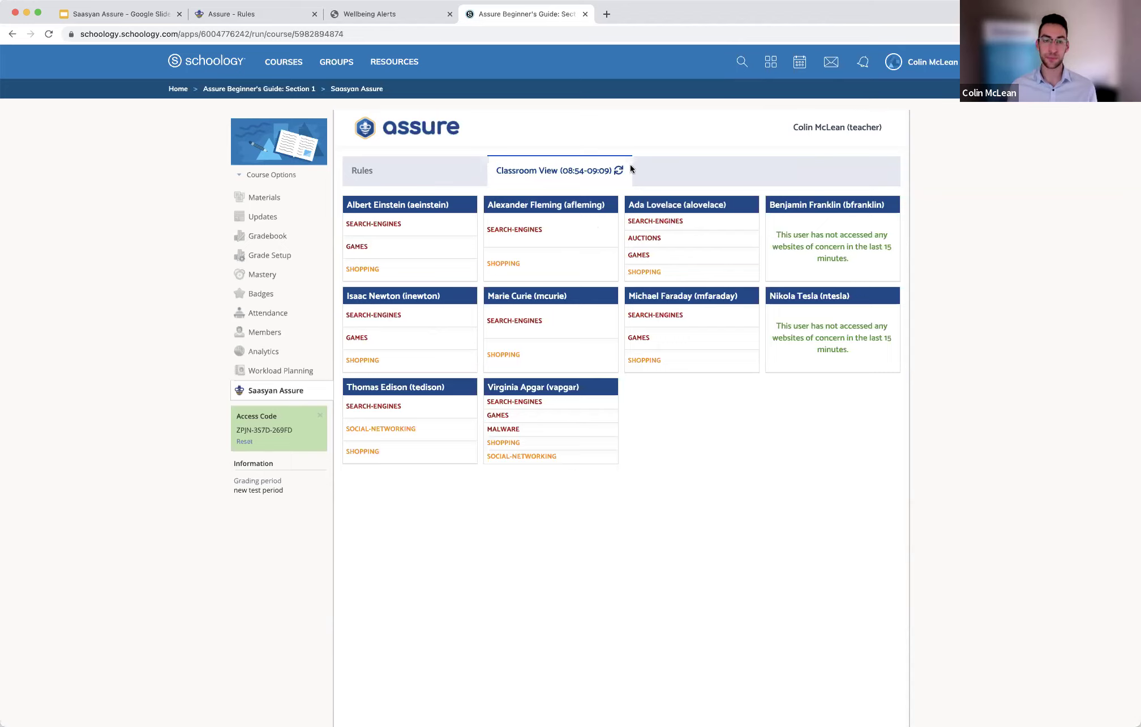
{"action": "left_click", "coordinate": [410, 167]}
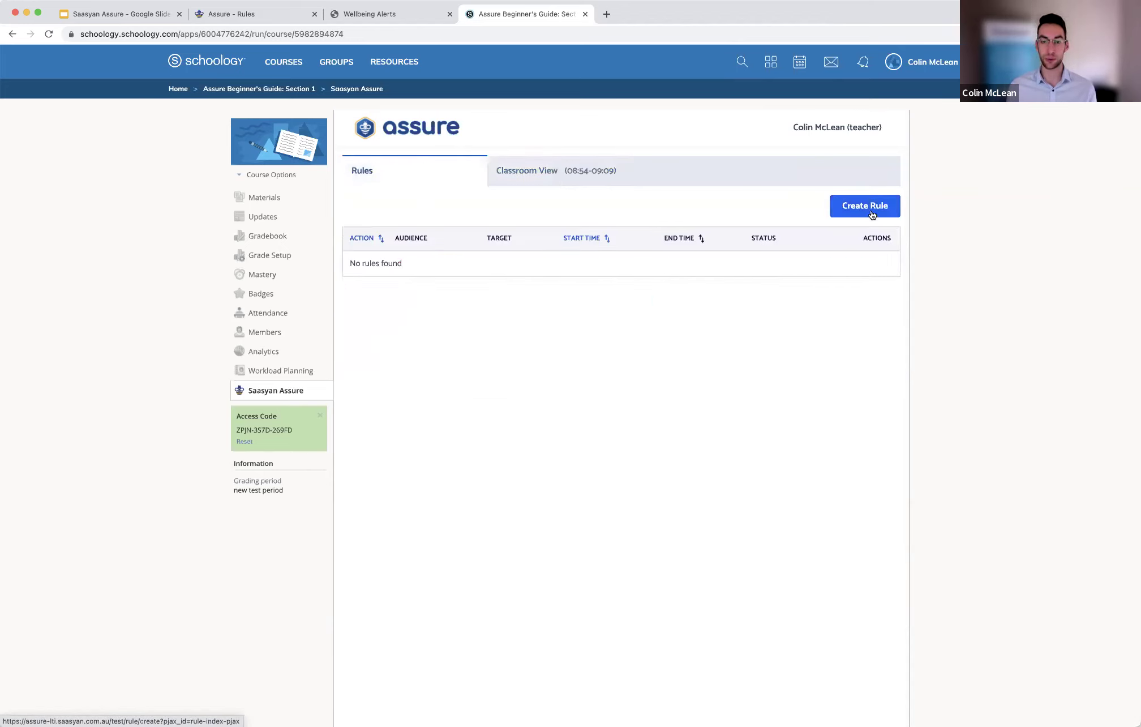
{"action": "left_click", "coordinate": [539, 180]}
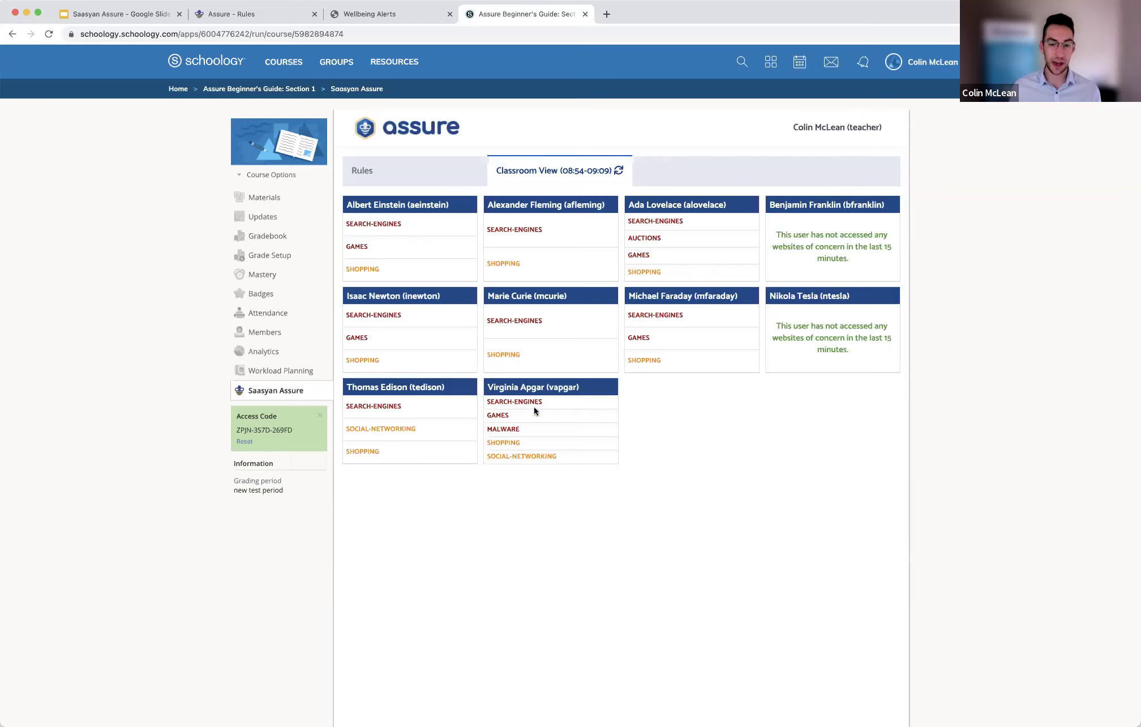
{"action": "left_click", "coordinate": [407, 169]}
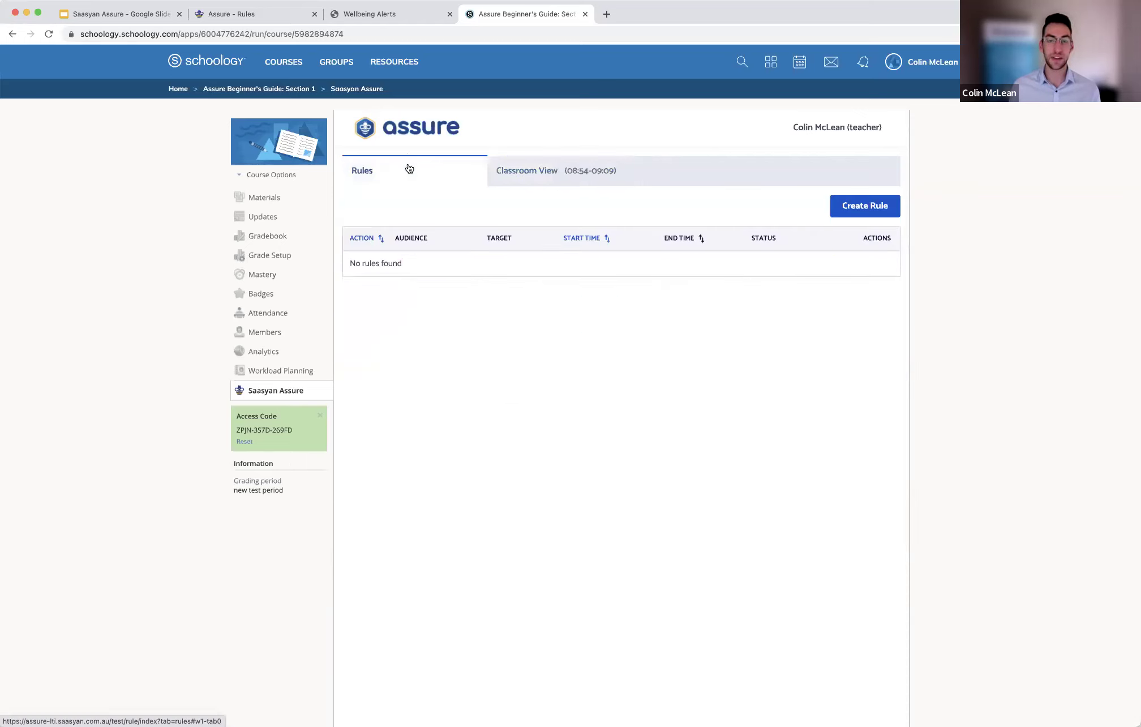
Step: Start a new classroom rule scoped to web categories, adding health-and-medicine
{"action": "left_click", "coordinate": [870, 210]}
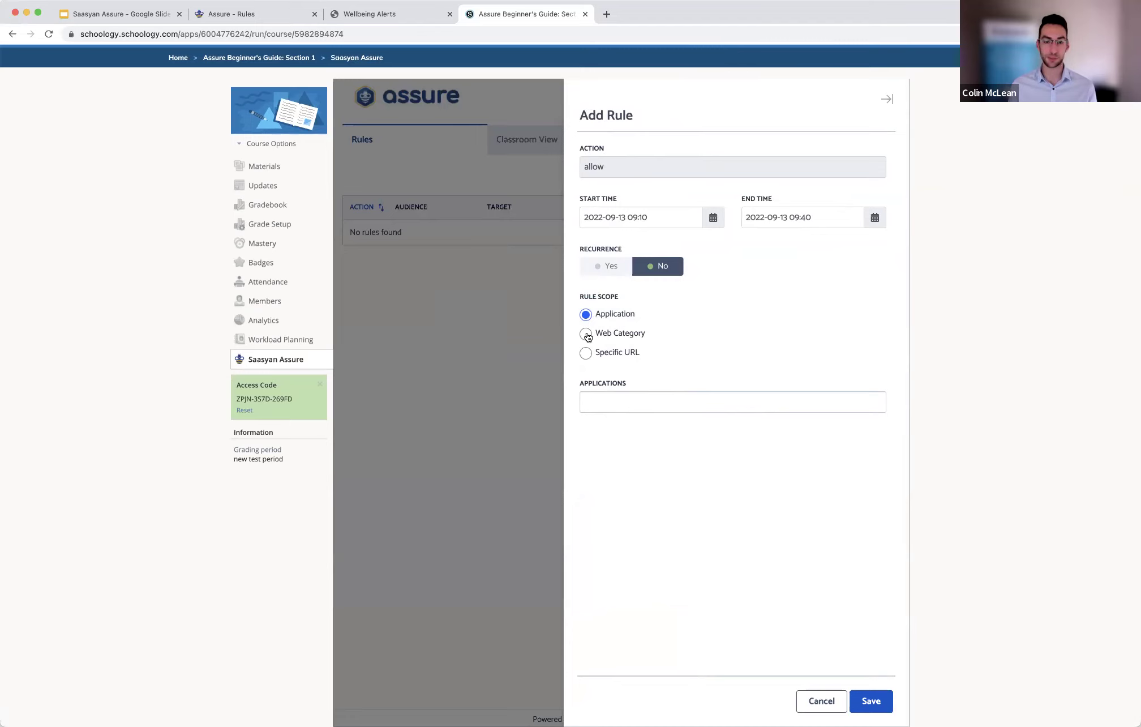
{"action": "left_click", "coordinate": [586, 334]}
{"action": "left_click", "coordinate": [613, 393]}
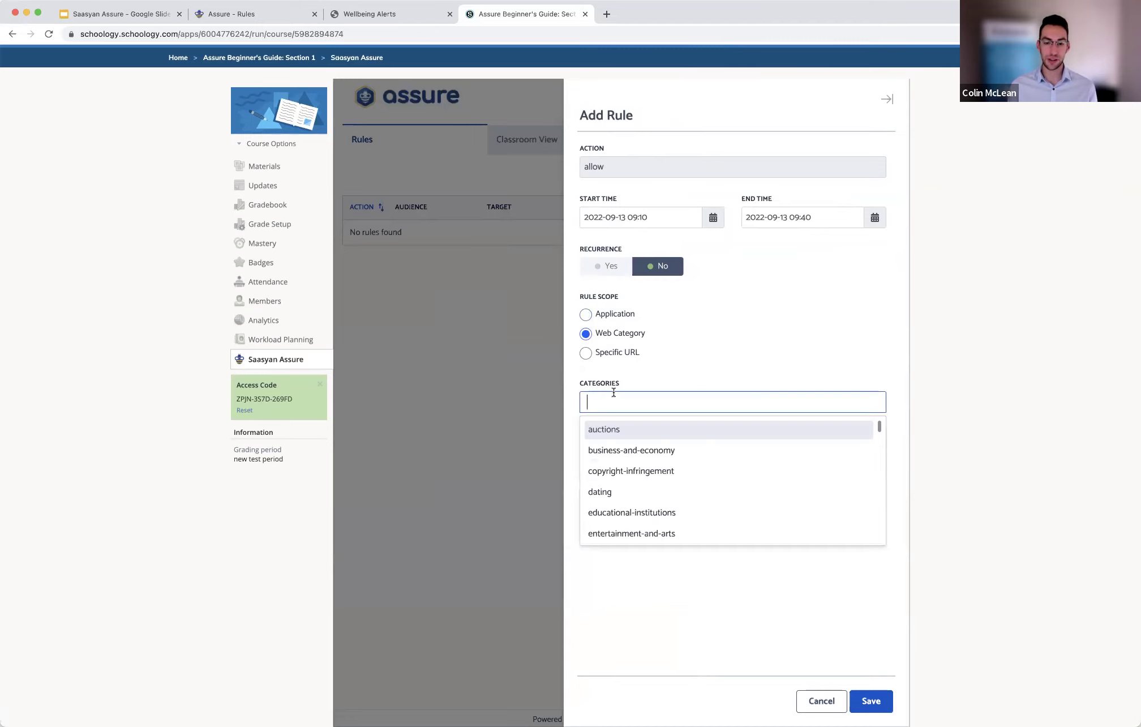
{"action": "scroll", "coordinate": [631, 448], "scroll_direction": "down", "scroll_amount": 5}
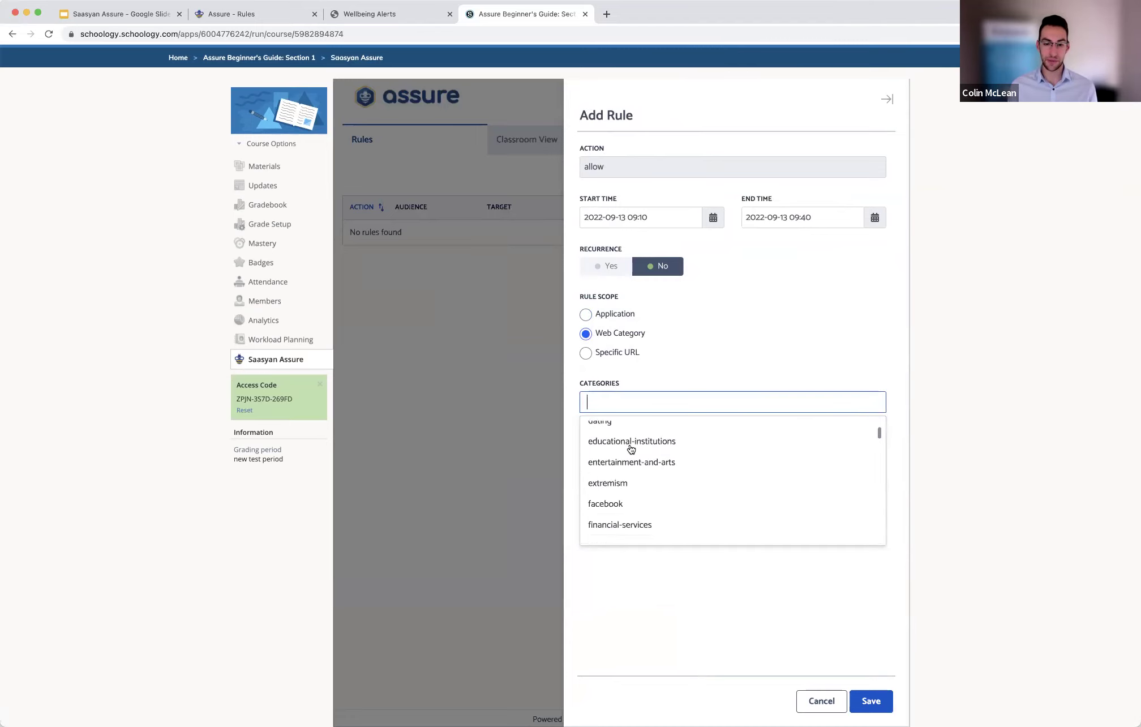
{"action": "scroll", "coordinate": [631, 481], "scroll_direction": "down", "scroll_amount": 2}
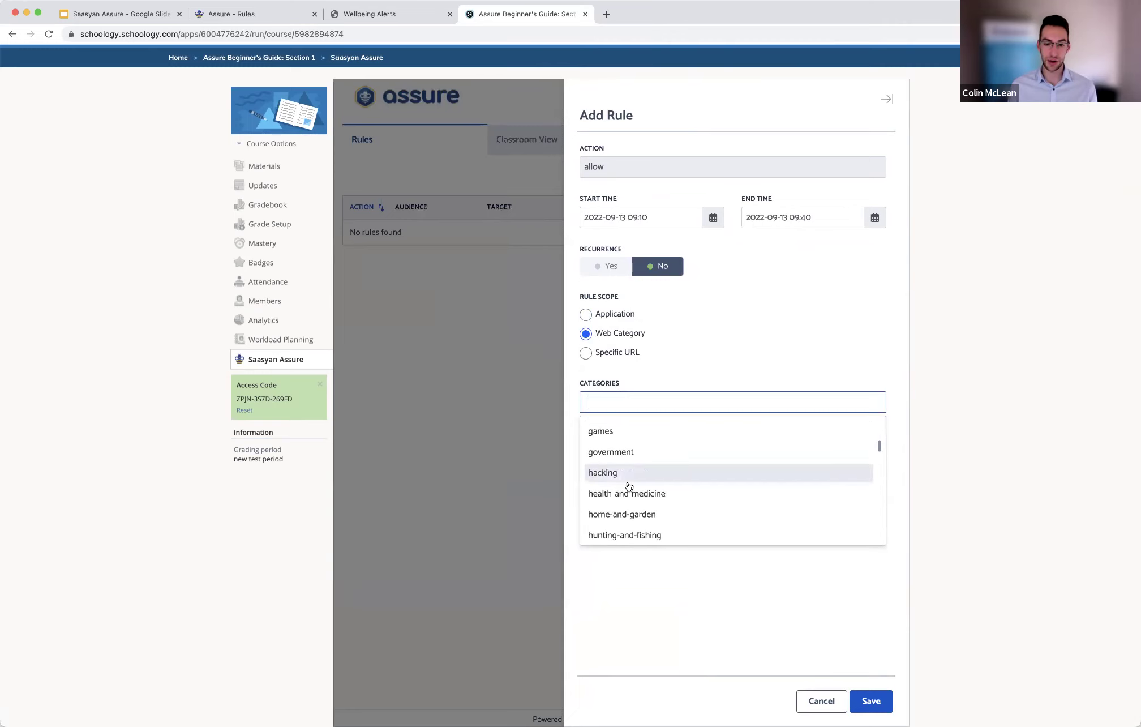
{"action": "left_click", "coordinate": [632, 492]}
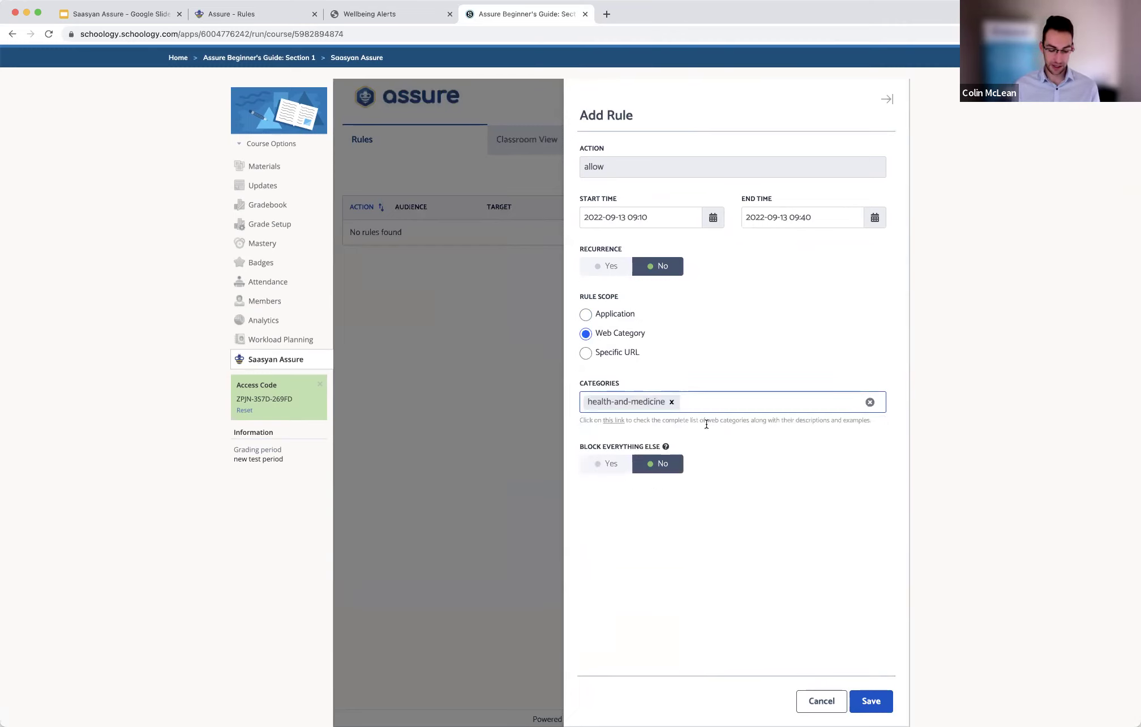
Step: Add web-based-email and reference-and-research, block everything else, and save the rule
{"action": "type", "text": "web"}
{"action": "left_click", "coordinate": [646, 433]}
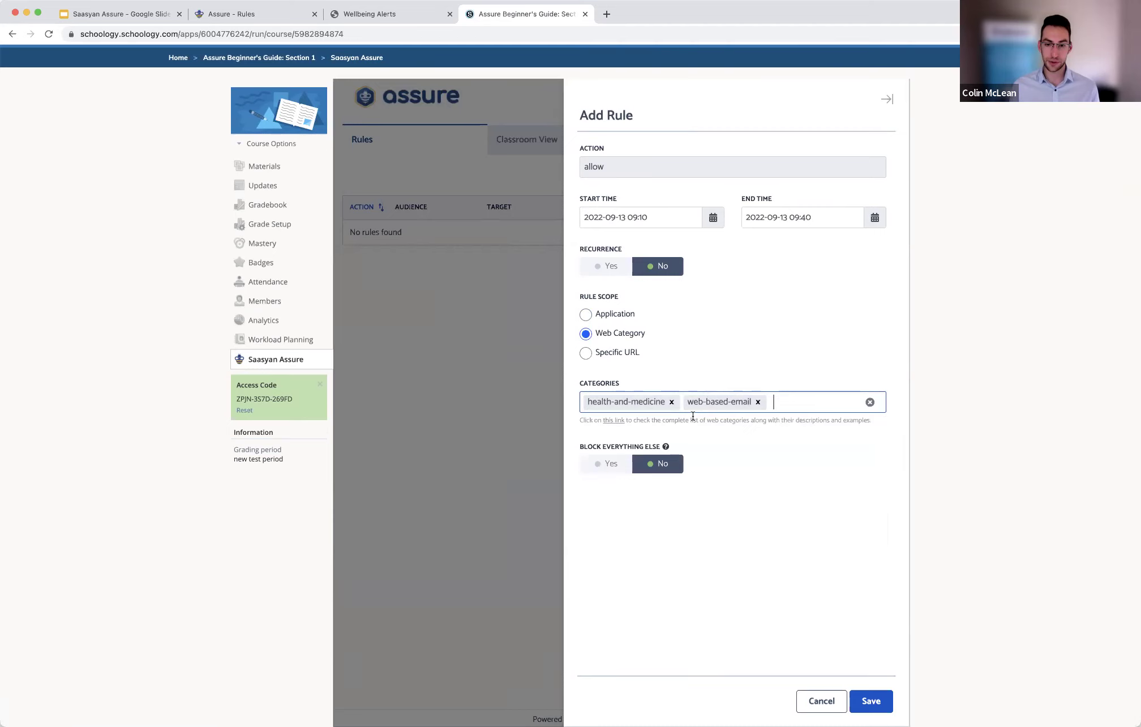
{"action": "type", "text": "ref"}
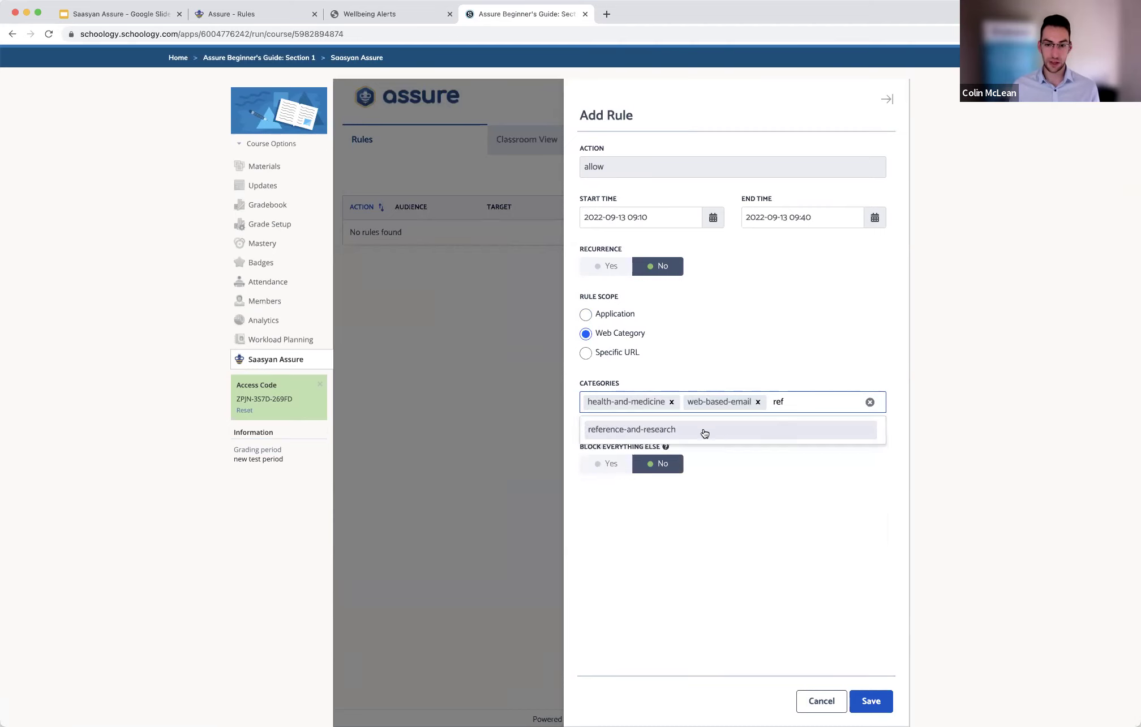
{"action": "left_click", "coordinate": [681, 428]}
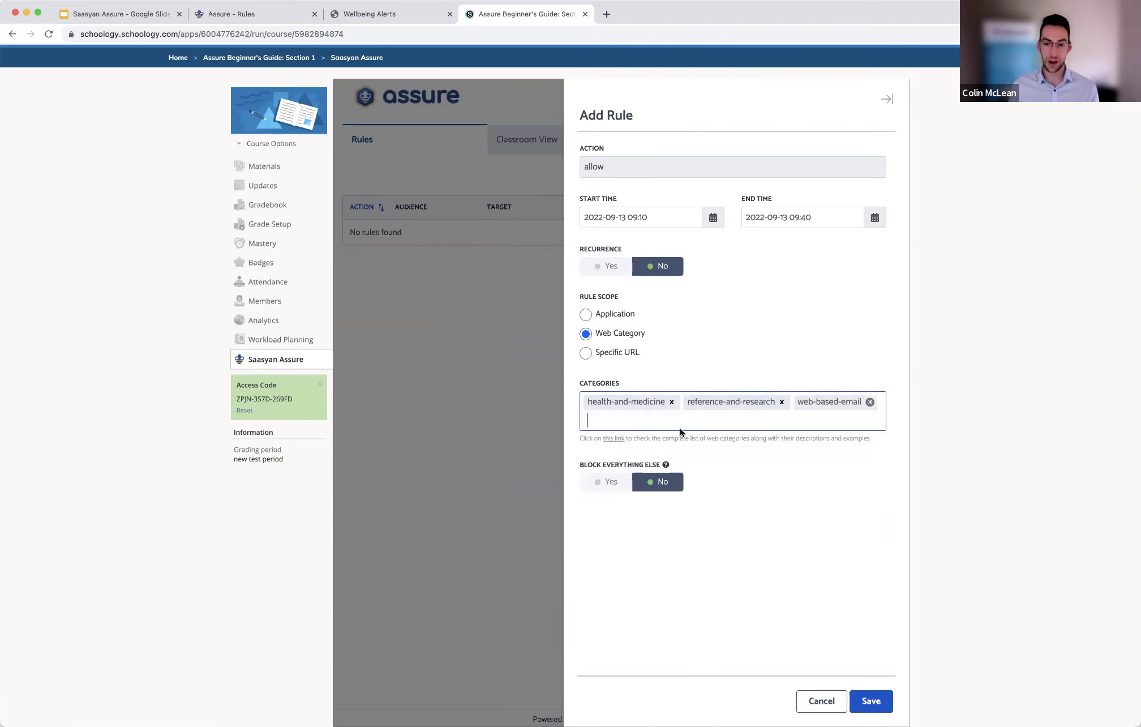
{"action": "left_click", "coordinate": [603, 486]}
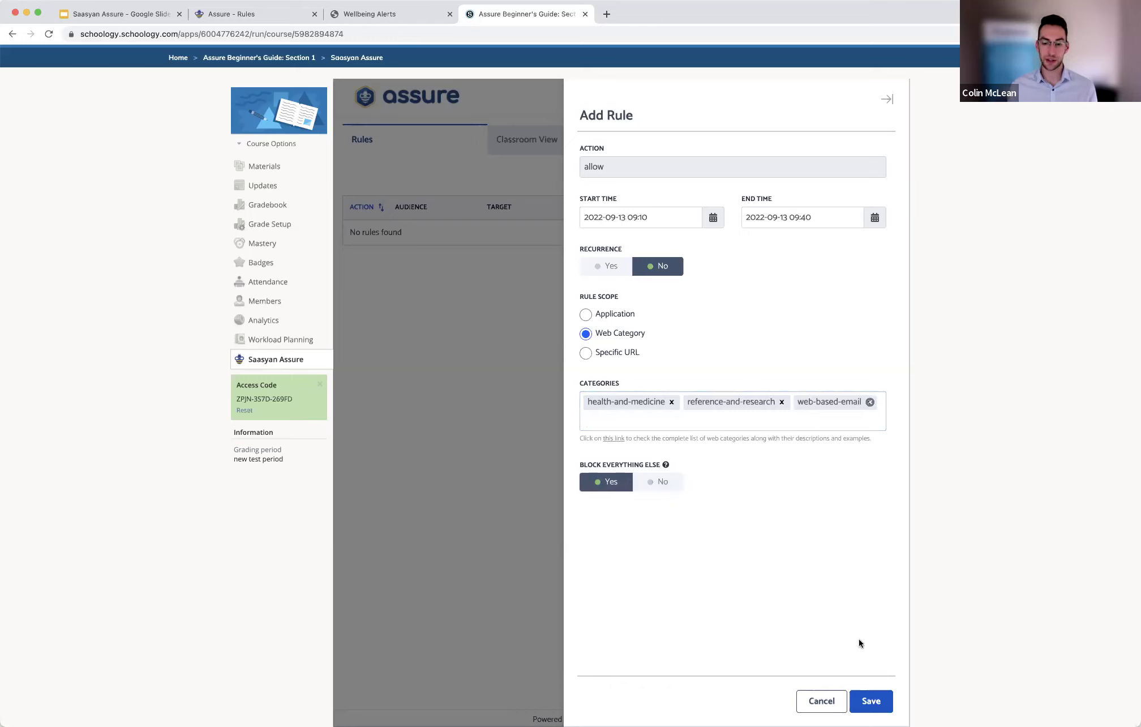
{"action": "left_click", "coordinate": [880, 701]}
{"action": "left_click", "coordinate": [734, 178]}
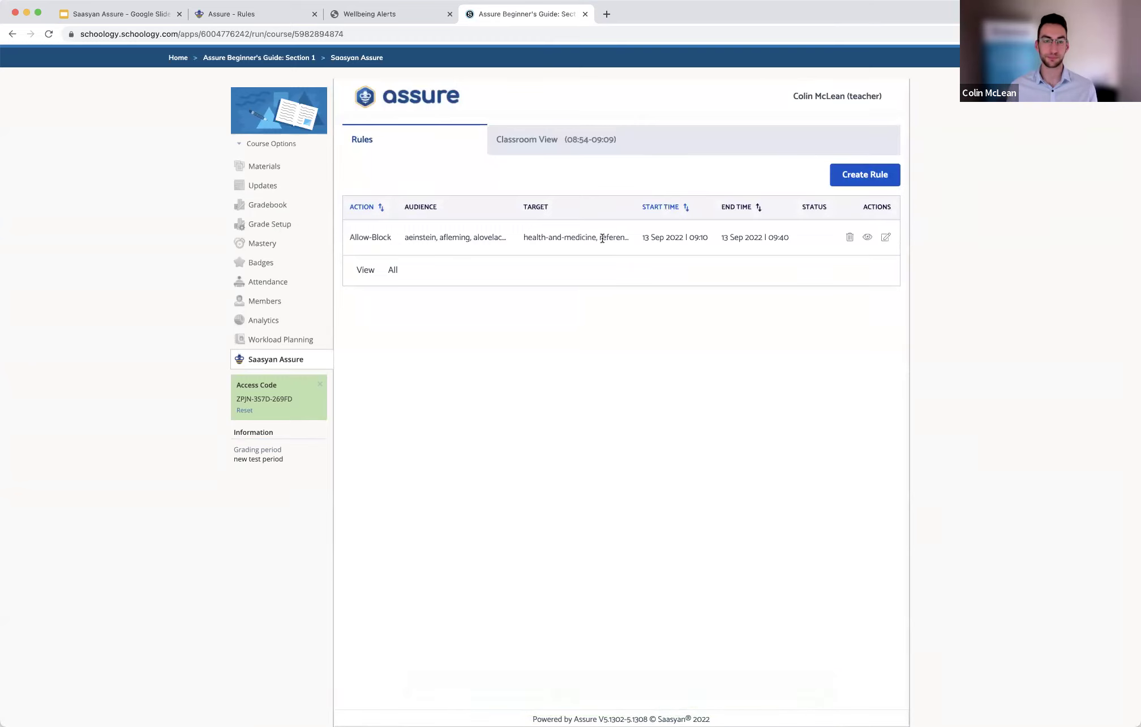
Step: Go to the Assure - Rules tab and begin a new rule with Add Rule
{"action": "left_click", "coordinate": [233, 14]}
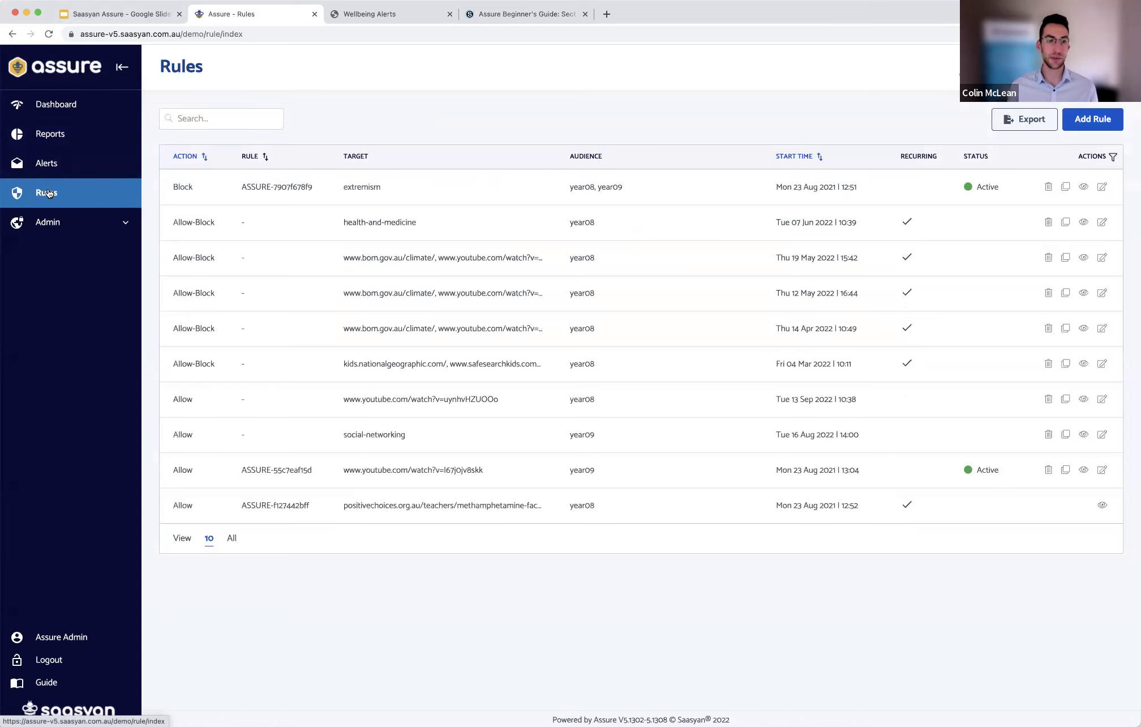
{"action": "left_click", "coordinate": [1098, 120]}
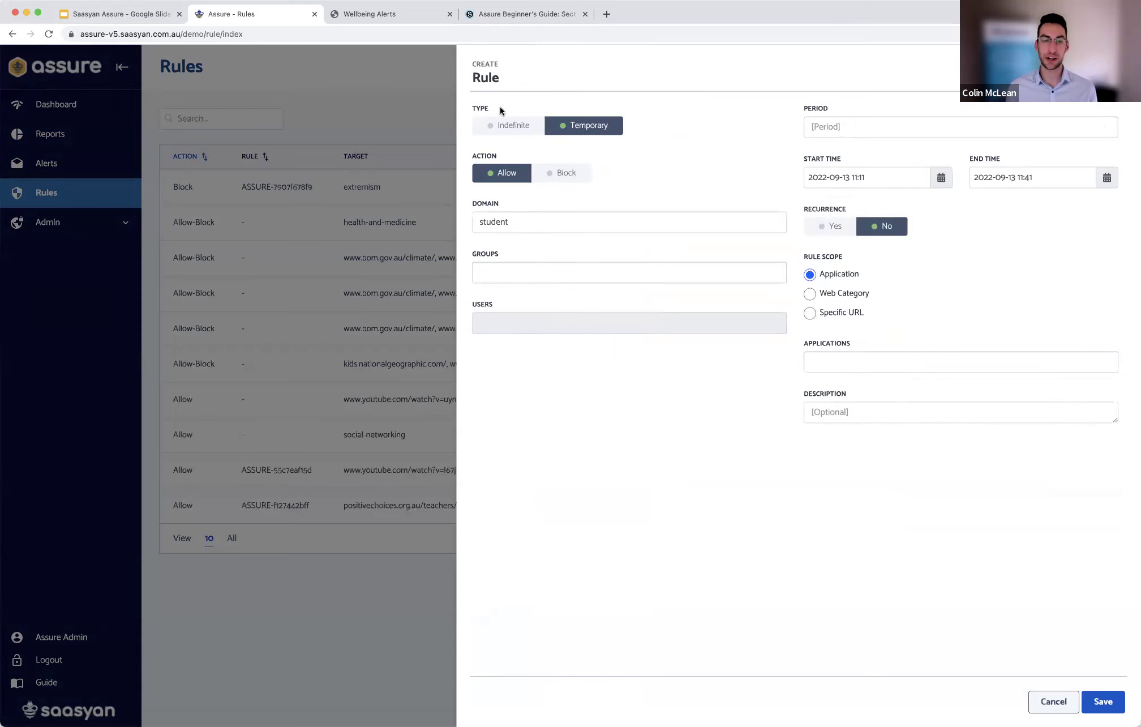
Step: Make the rule an indefinite Allow for the year08 group, keeping ALL users
{"action": "left_click", "coordinate": [512, 126]}
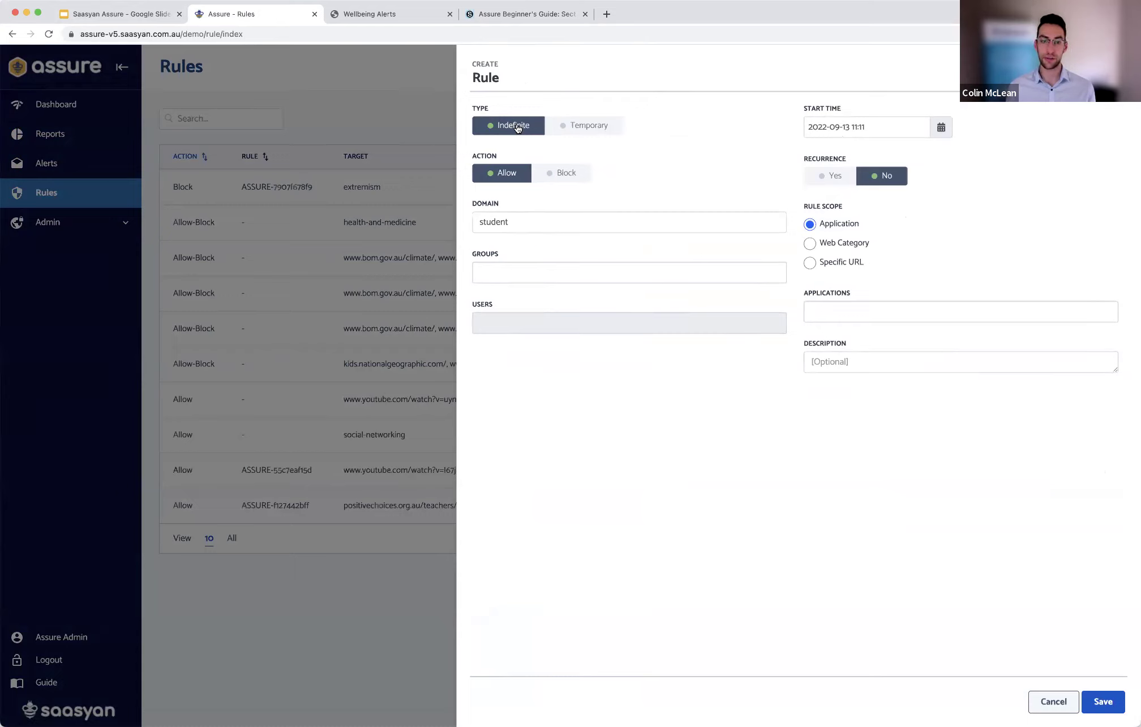
{"action": "left_click", "coordinate": [563, 176]}
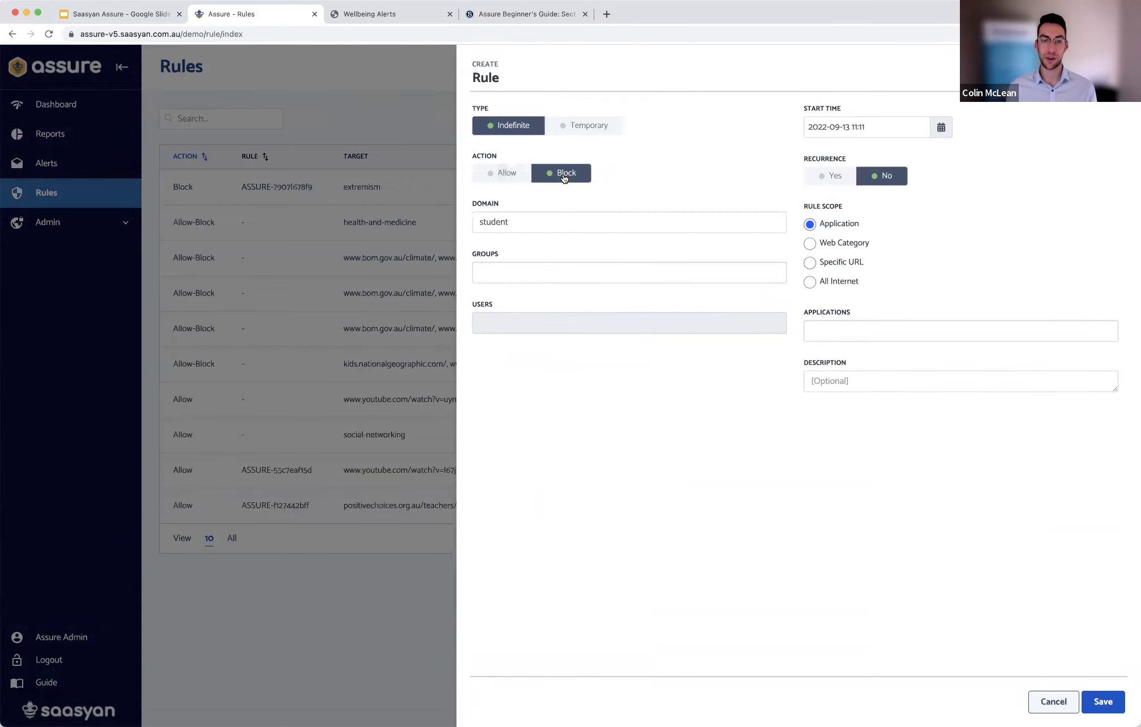
{"action": "left_click", "coordinate": [495, 176]}
{"action": "left_click", "coordinate": [531, 269]}
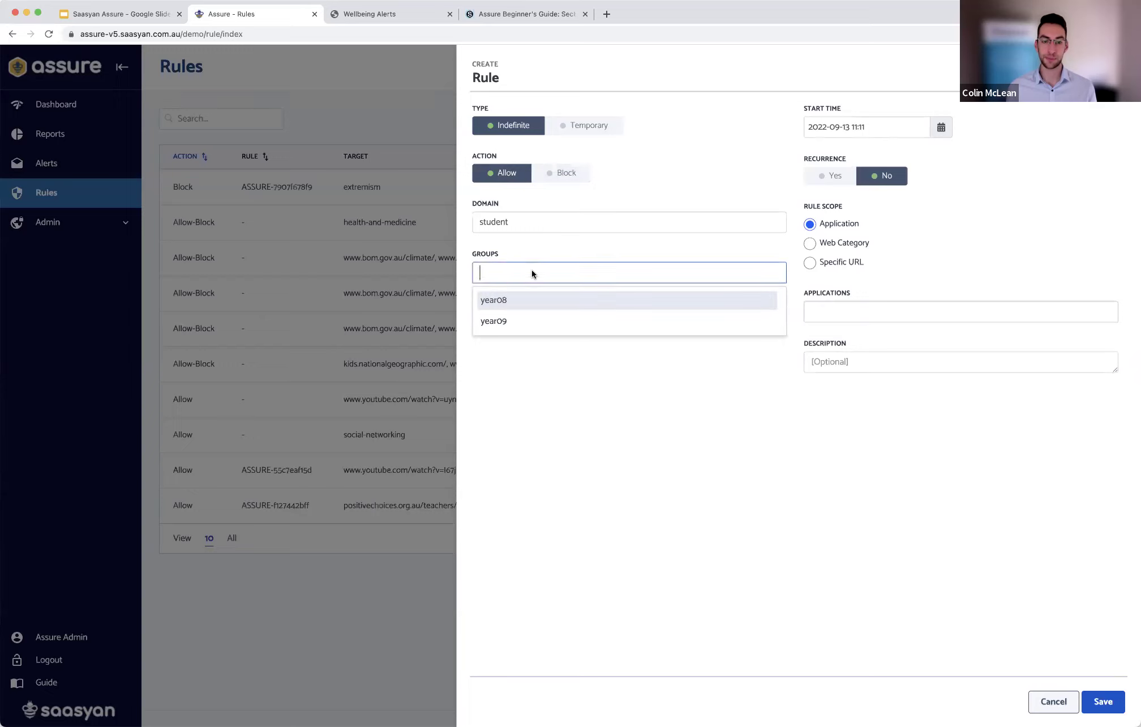
{"action": "left_click", "coordinate": [518, 301]}
{"action": "left_click", "coordinate": [534, 326]}
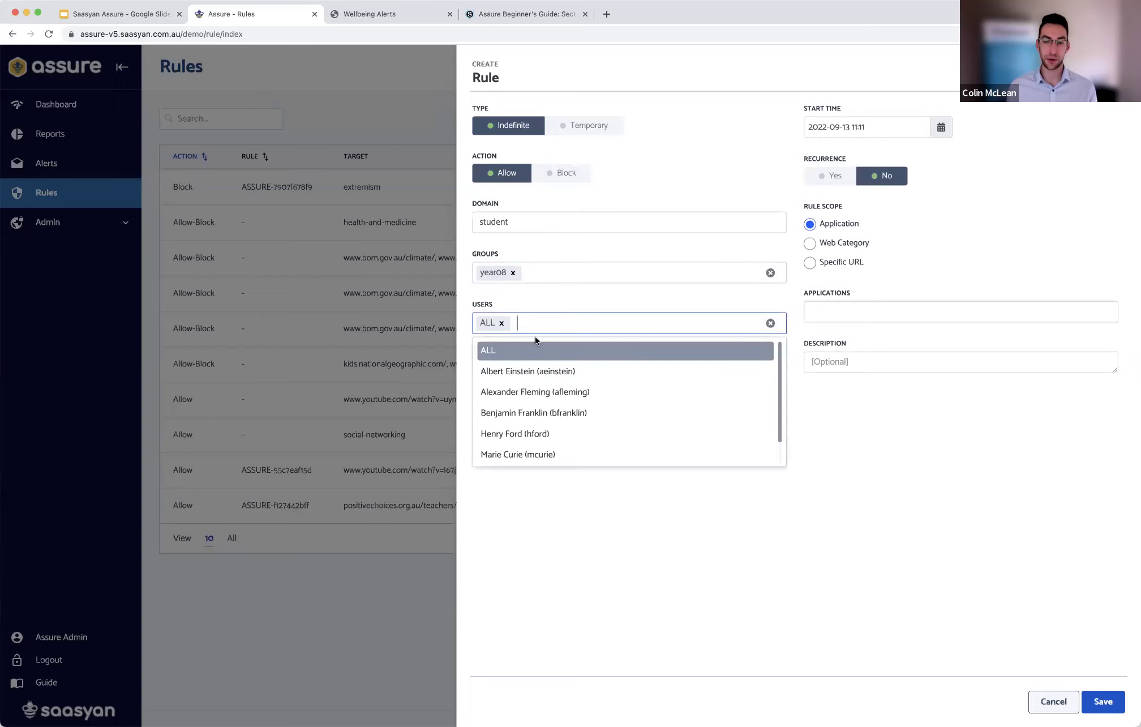
{"action": "left_click", "coordinate": [1005, 201]}
Step: Set it to recur Monday and Wednesday during Period 1 (08:55 to 09:49)
{"action": "left_click", "coordinate": [837, 177]}
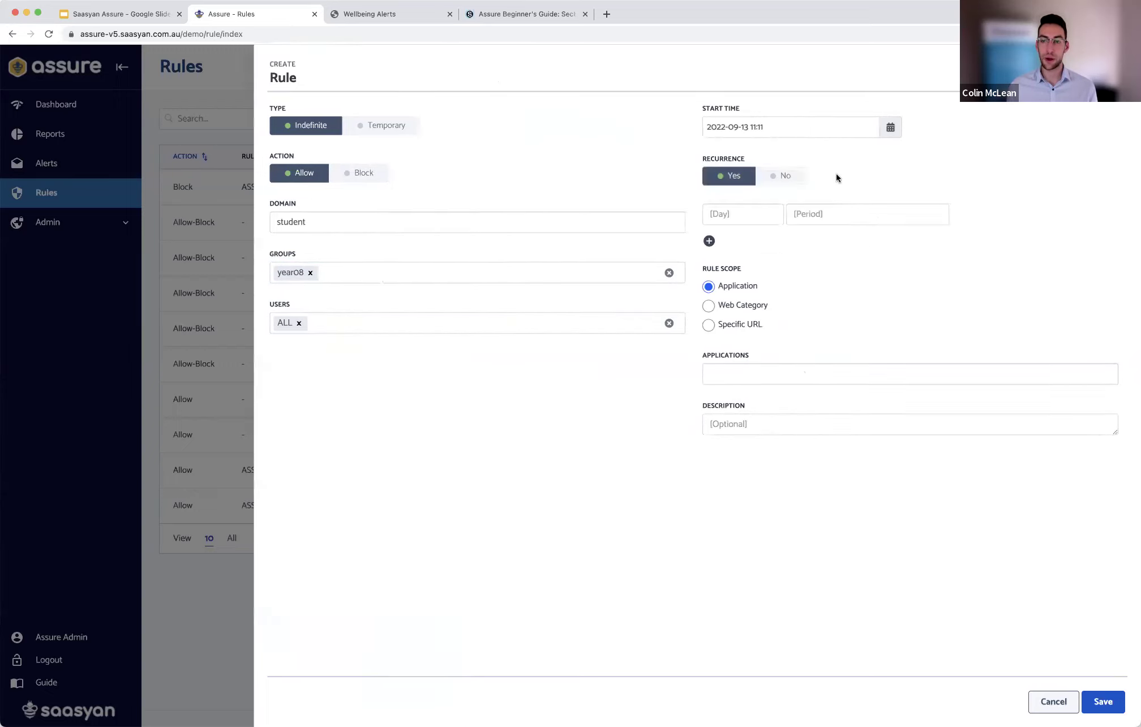
{"action": "left_click", "coordinate": [710, 213]}
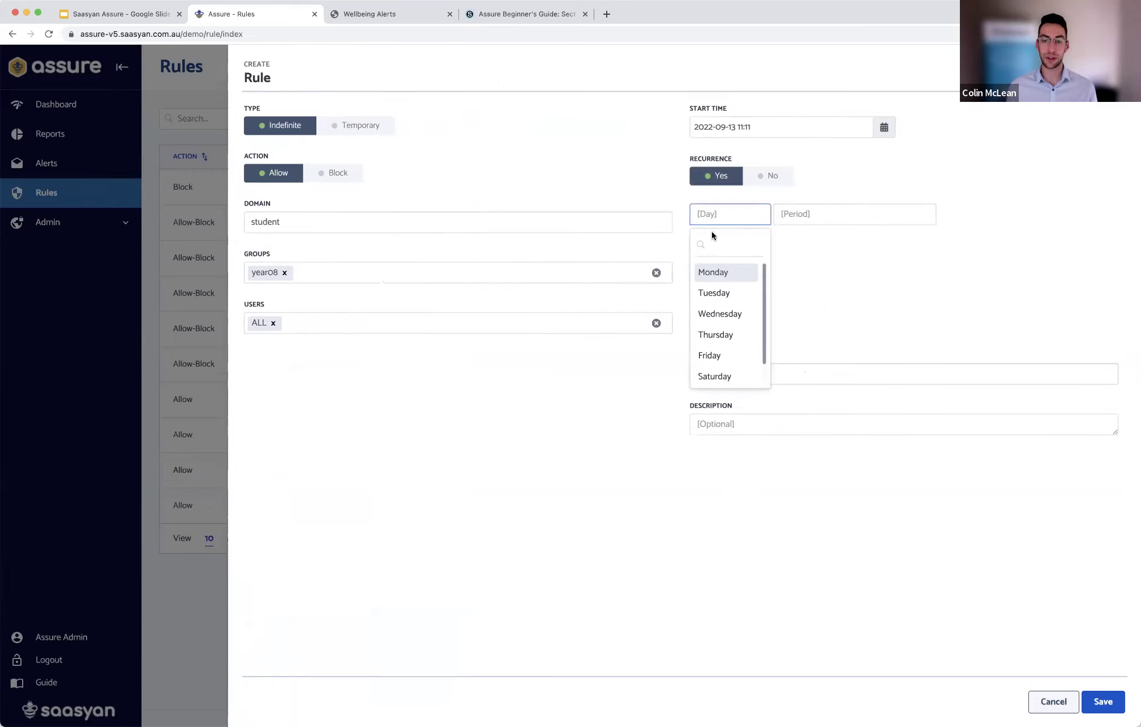
{"action": "left_click", "coordinate": [719, 270]}
{"action": "left_click", "coordinate": [696, 241]}
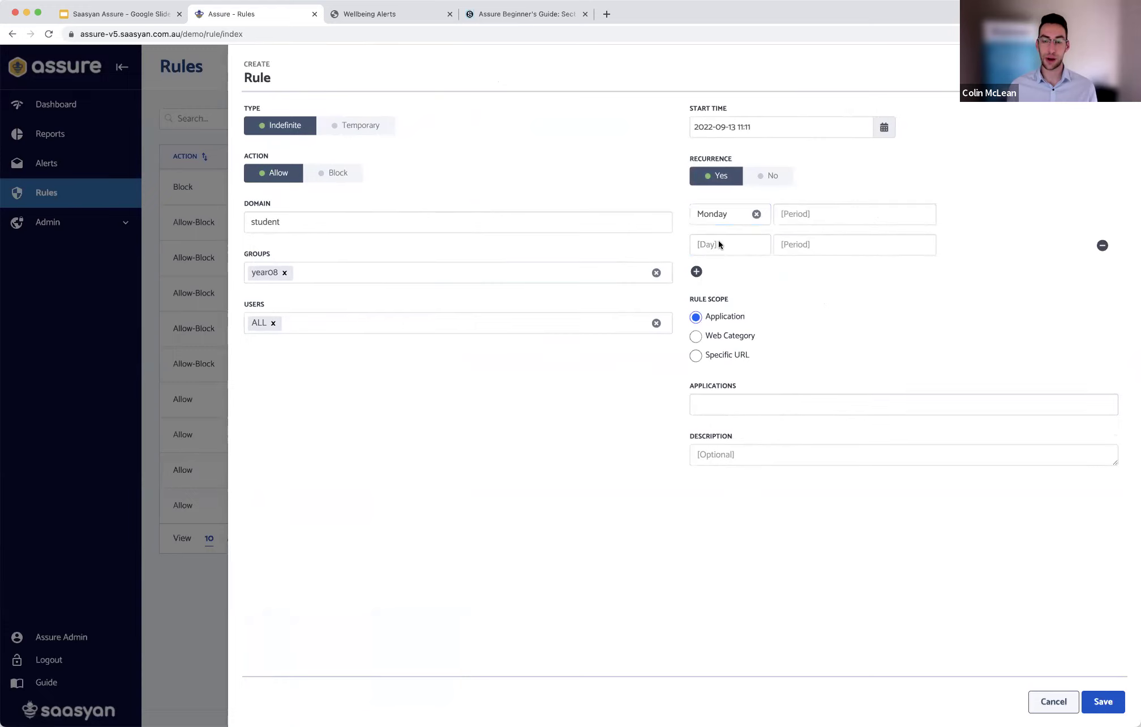
{"action": "left_click", "coordinate": [718, 242]}
{"action": "left_click", "coordinate": [724, 351]}
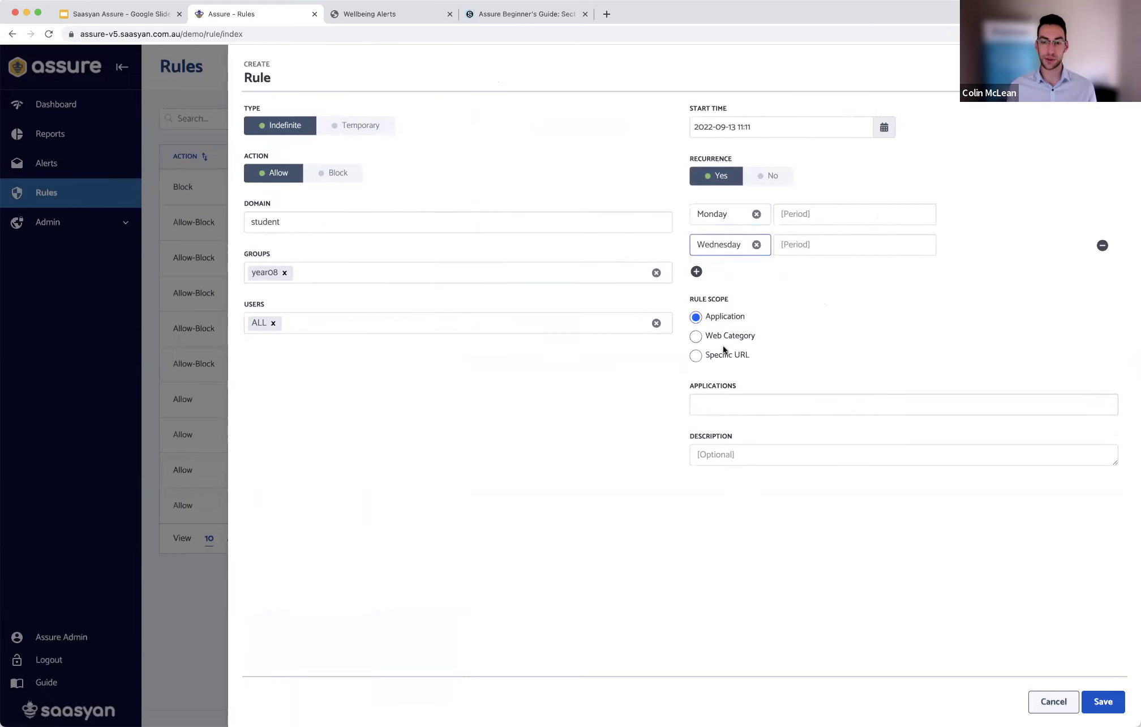
{"action": "left_click", "coordinate": [819, 214]}
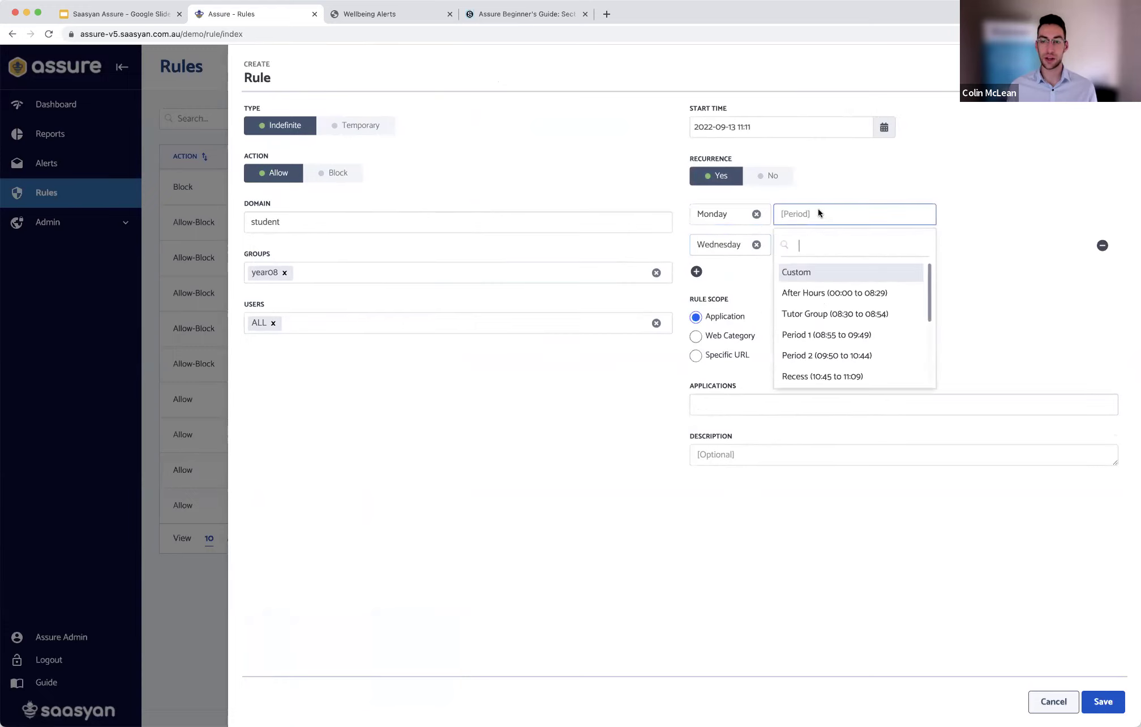
{"action": "left_click", "coordinate": [835, 334]}
{"action": "left_click", "coordinate": [806, 244]}
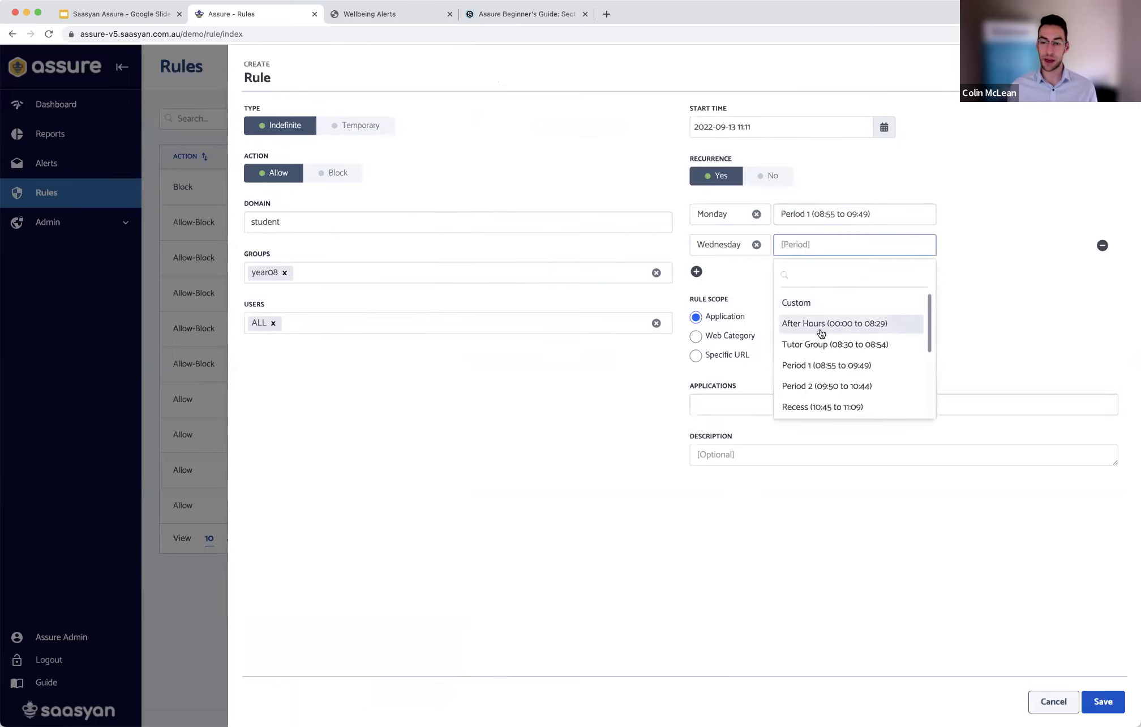
{"action": "left_click", "coordinate": [819, 366]}
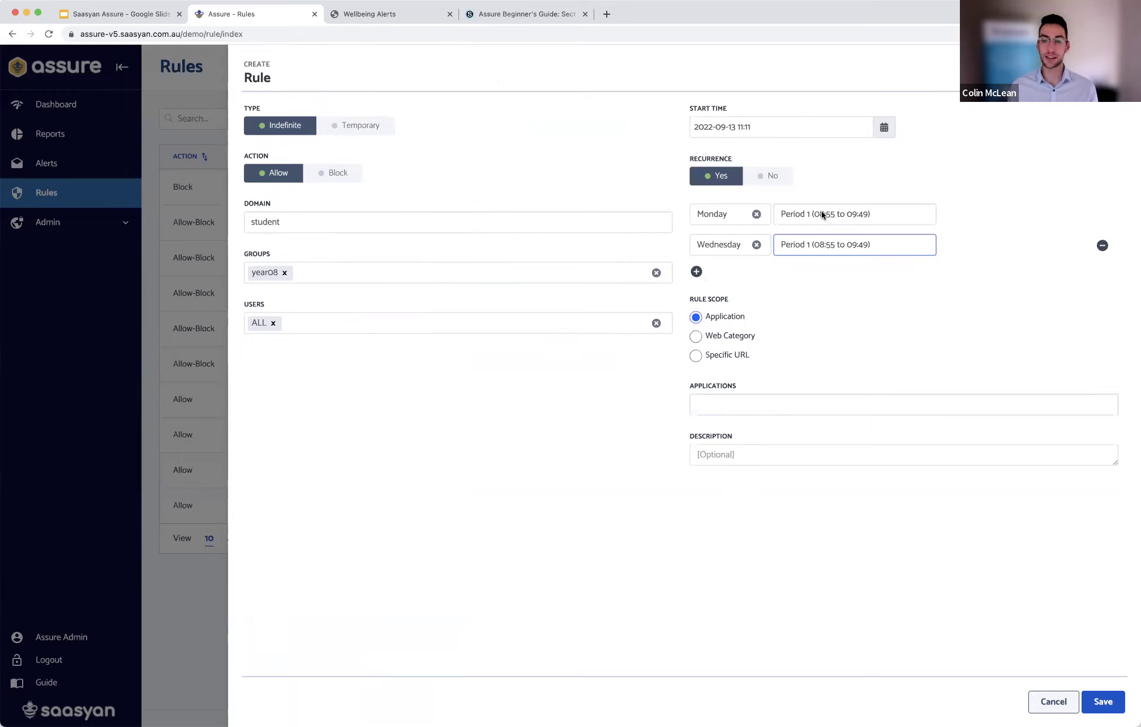
Step: Scope the rule to health-and-medicine, web-based-email and reference-and-research web categories
{"action": "left_click", "coordinate": [696, 336]}
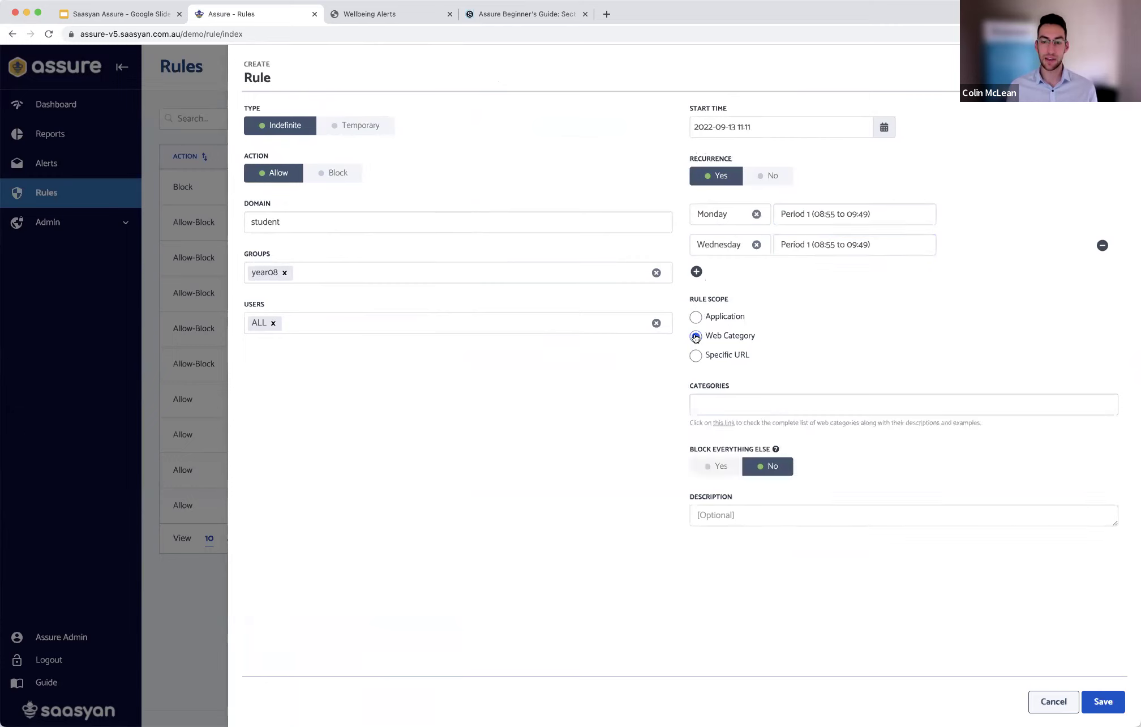
{"action": "left_click", "coordinate": [739, 414]}
{"action": "scroll", "coordinate": [745, 449], "scroll_direction": "down", "scroll_amount": 5}
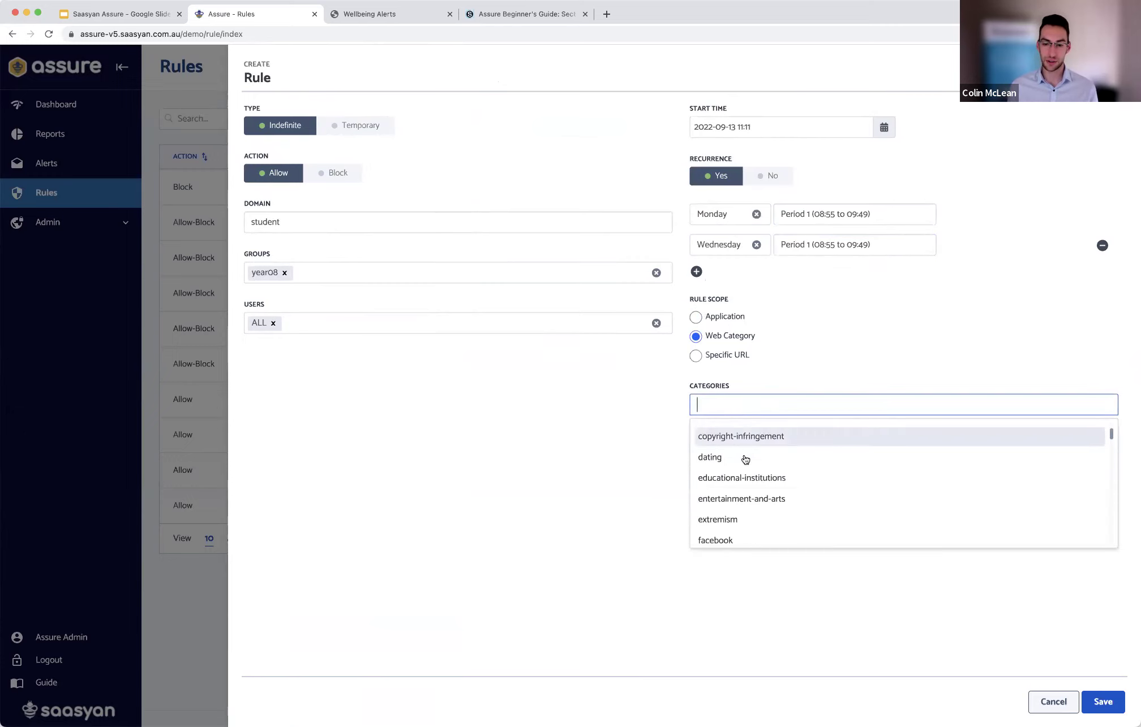
{"action": "scroll", "coordinate": [752, 478], "scroll_direction": "down", "scroll_amount": 3}
{"action": "left_click", "coordinate": [751, 471]}
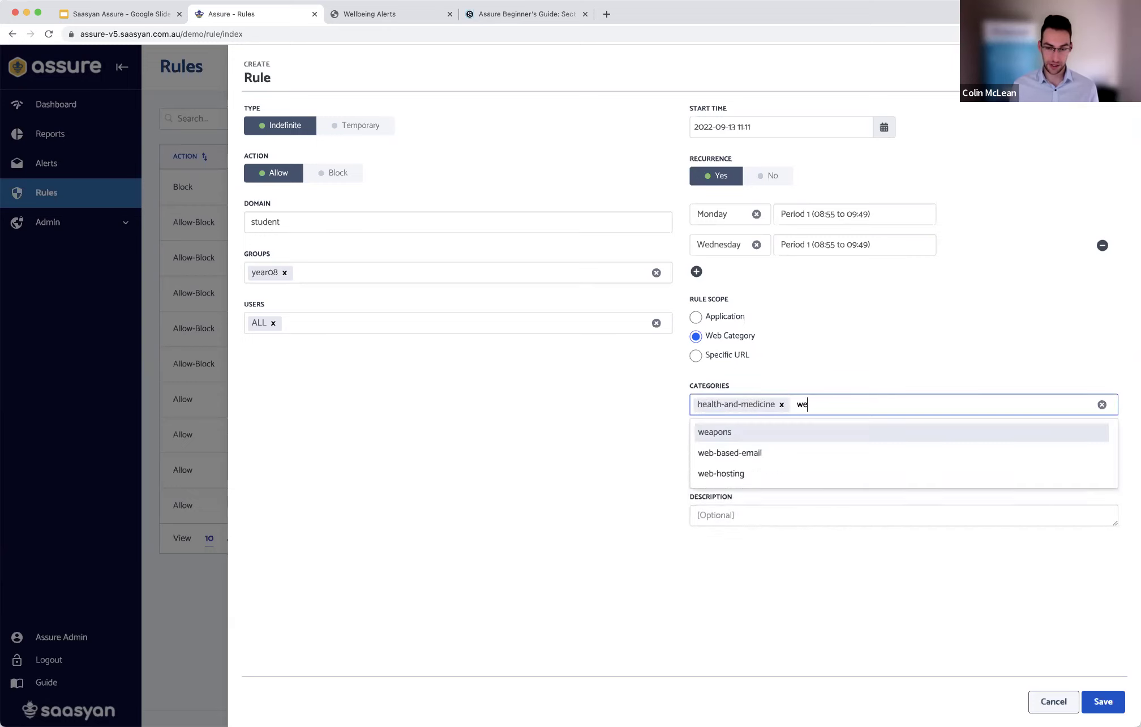
{"action": "left_click", "coordinate": [774, 434]}
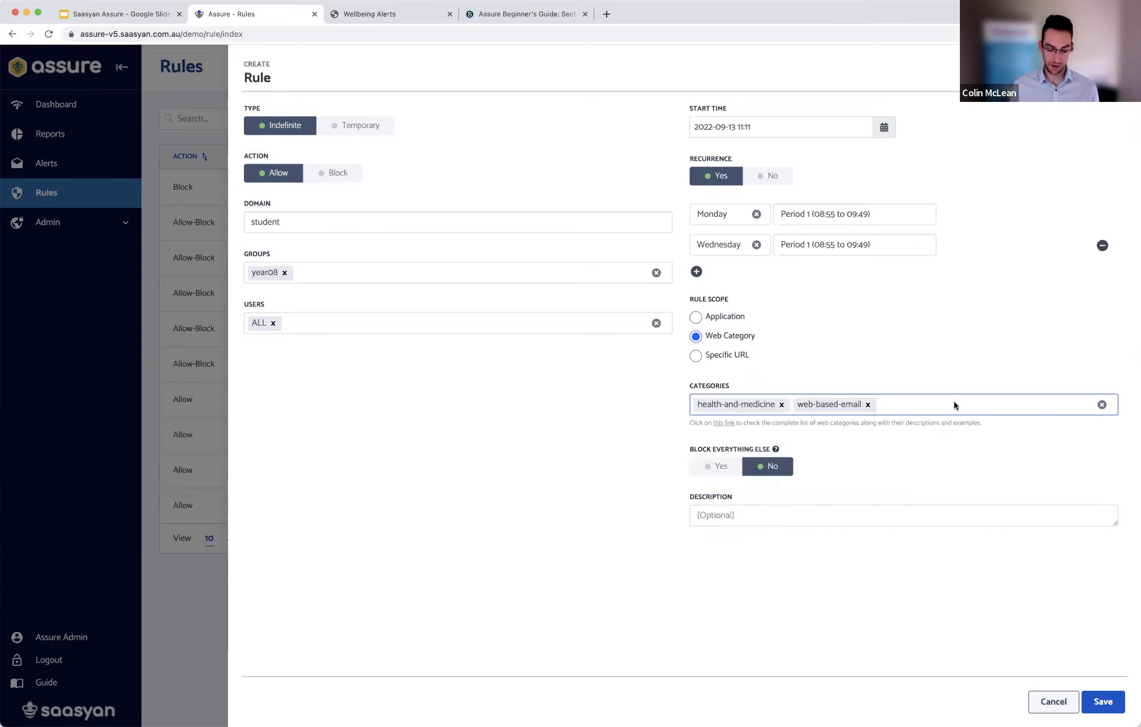
{"action": "type", "text": "ref"}
{"action": "left_click", "coordinate": [885, 432]}
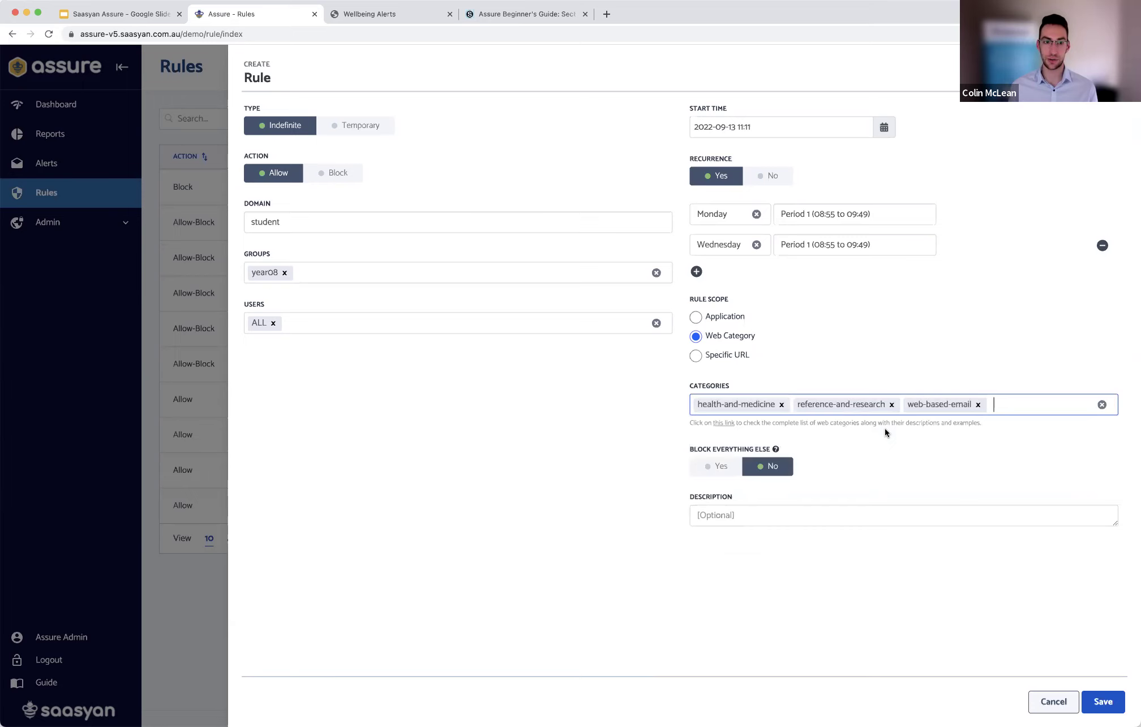
Step: Make the rule temporary, ending 27 September 2022, and save it
{"action": "left_click", "coordinate": [370, 129]}
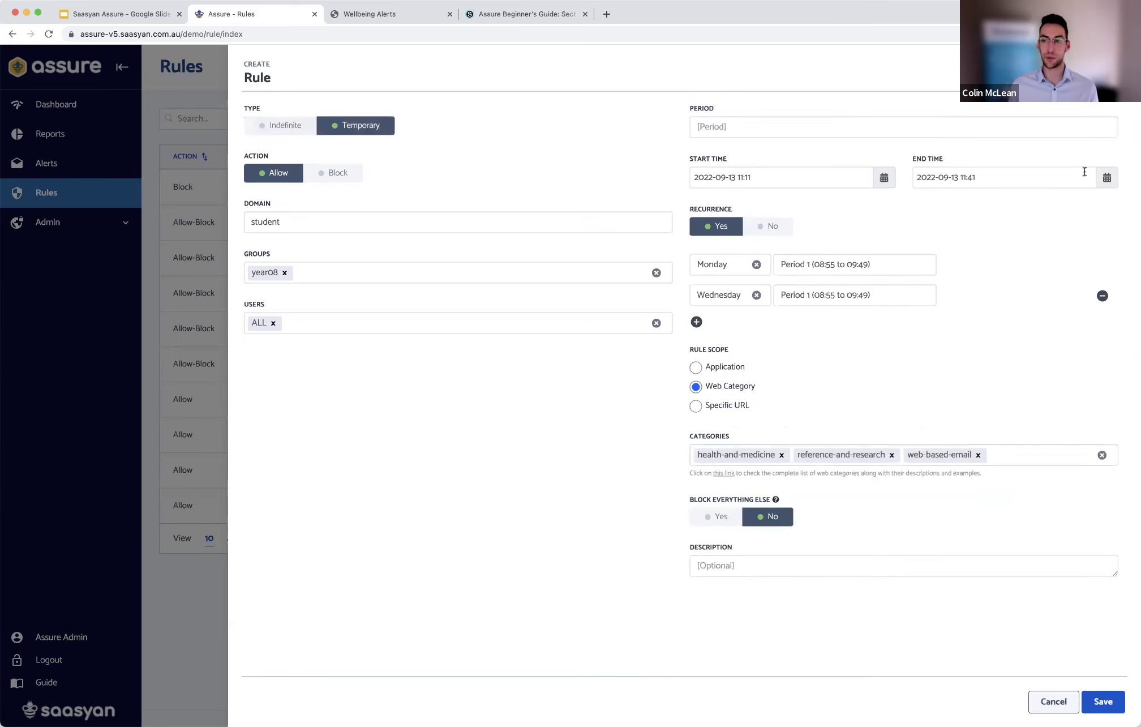
{"action": "left_click", "coordinate": [1108, 178]}
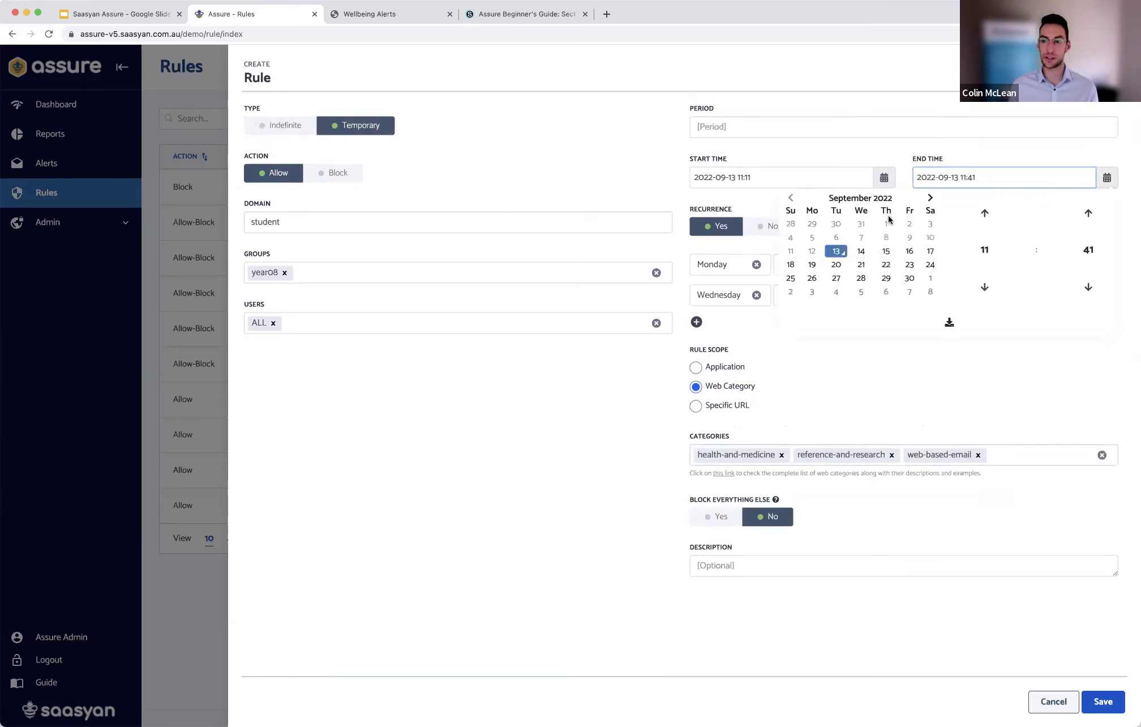
{"action": "left_click", "coordinate": [836, 278]}
{"action": "left_click", "coordinate": [913, 382]}
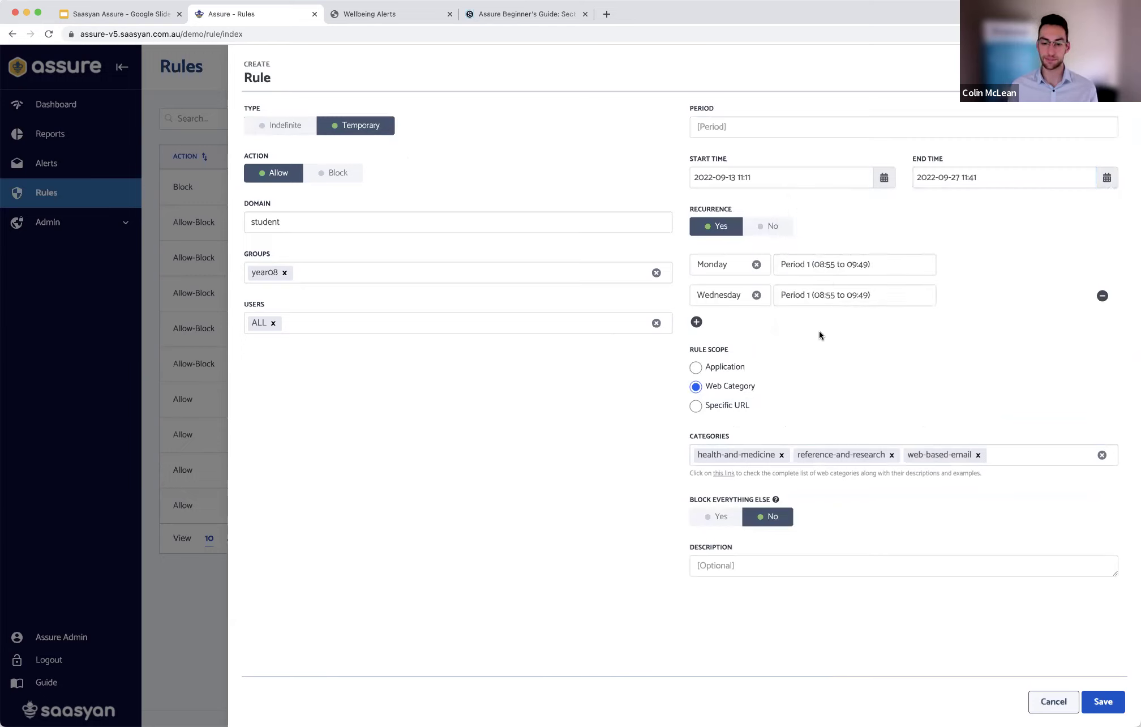
{"action": "left_click", "coordinate": [1102, 698]}
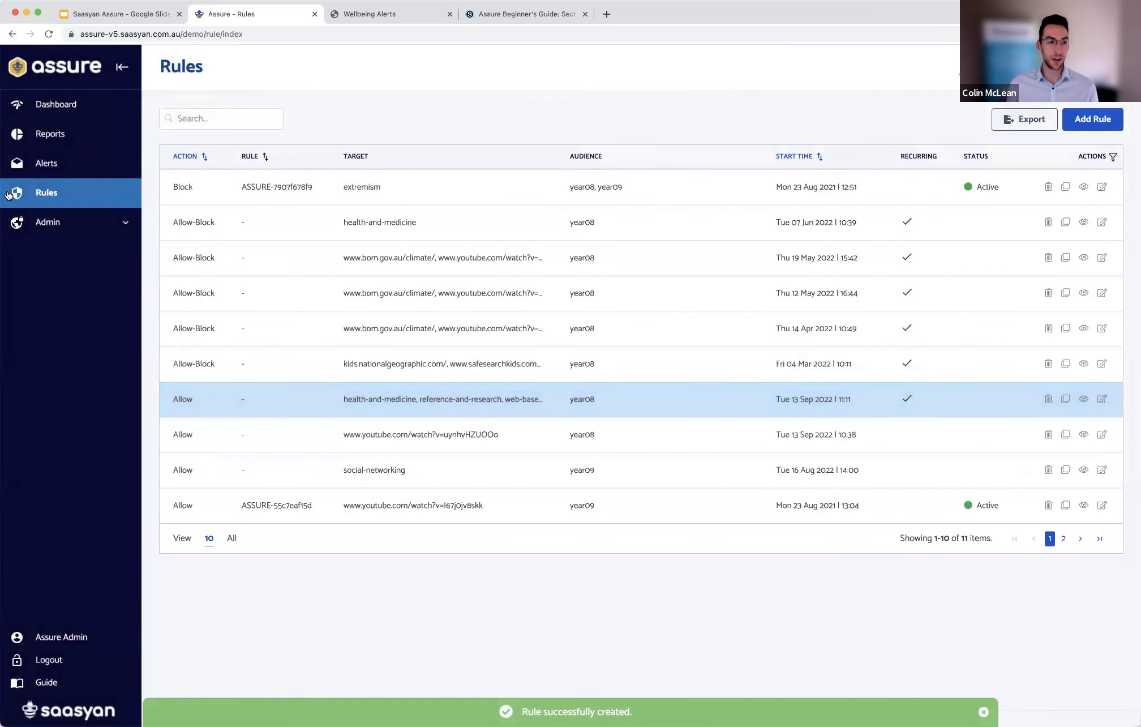
Step: Open Admin > Permissions to see 15 users' reports, alerts and rules access
{"action": "left_click", "coordinate": [73, 222]}
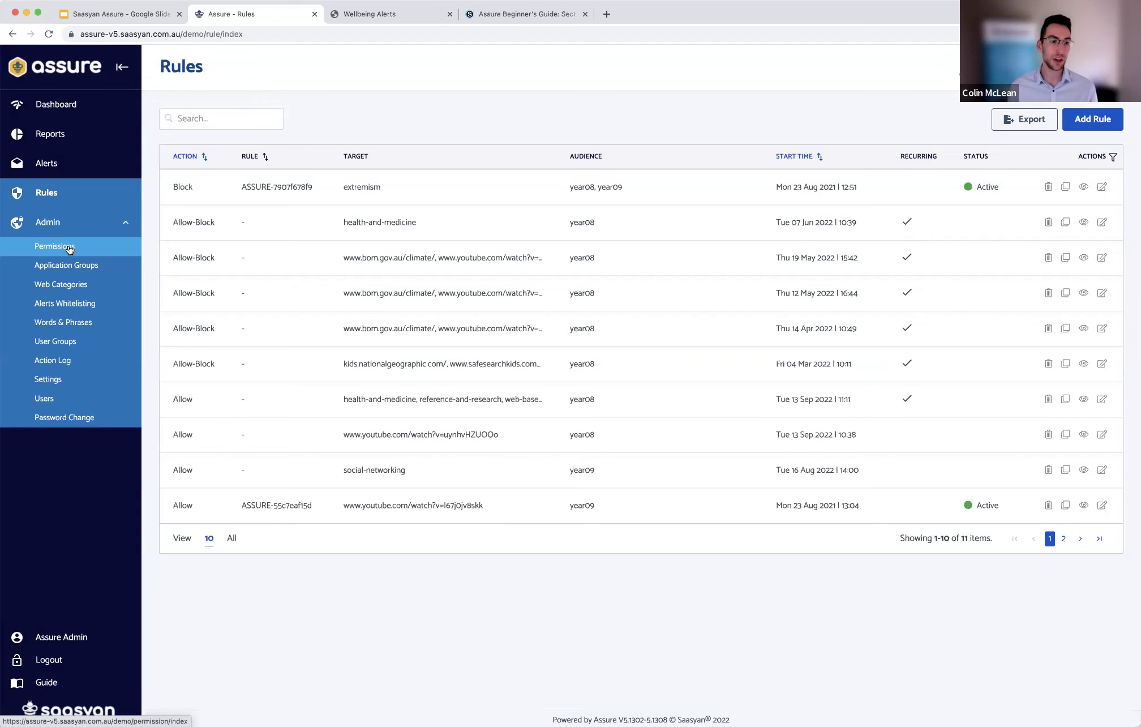
{"action": "left_click", "coordinate": [69, 250]}
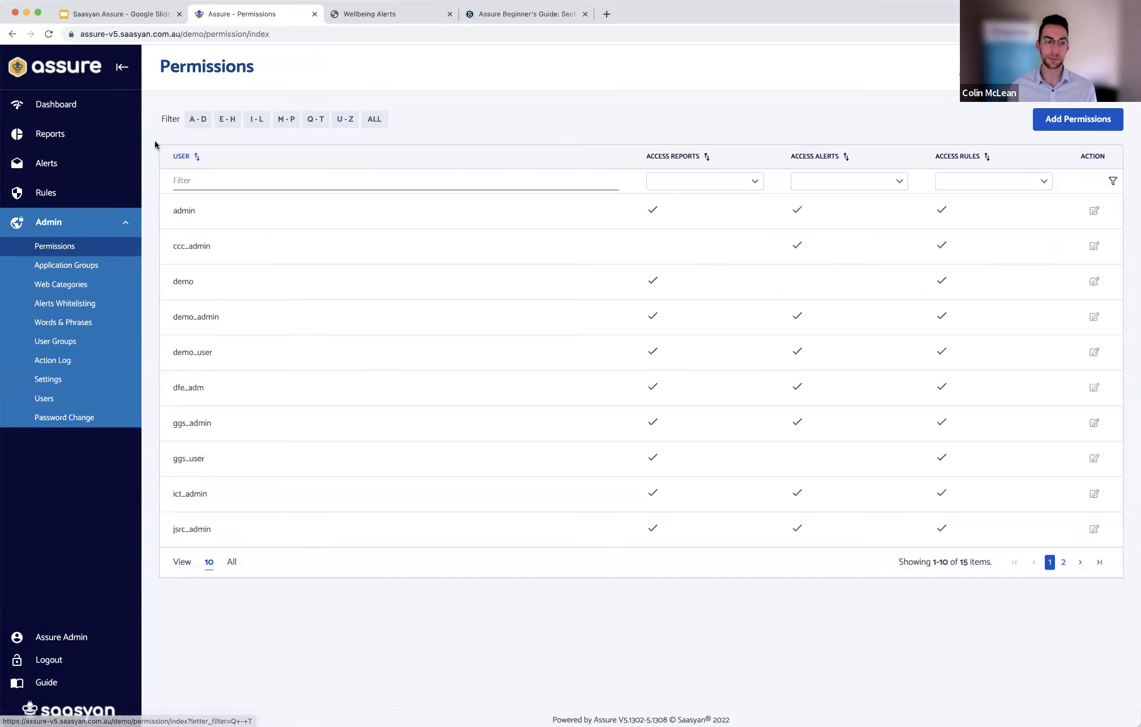
{"action": "left_click", "coordinate": [66, 284]}
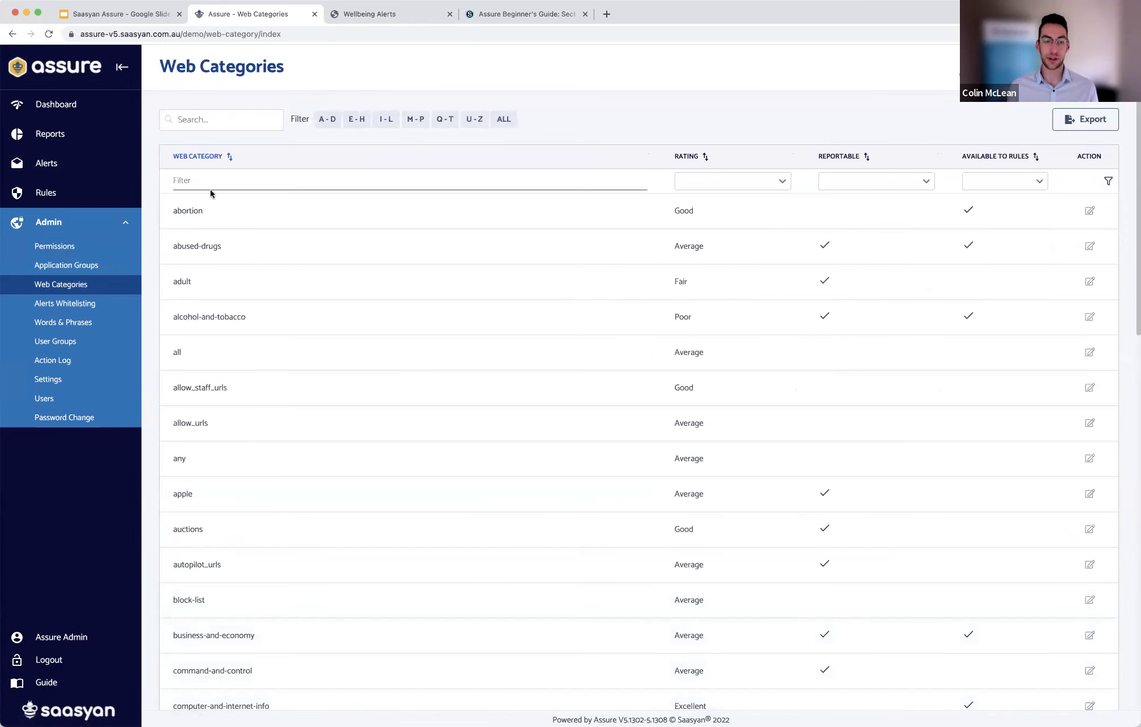
{"action": "scroll", "coordinate": [206, 226], "scroll_direction": "down", "scroll_amount": 1}
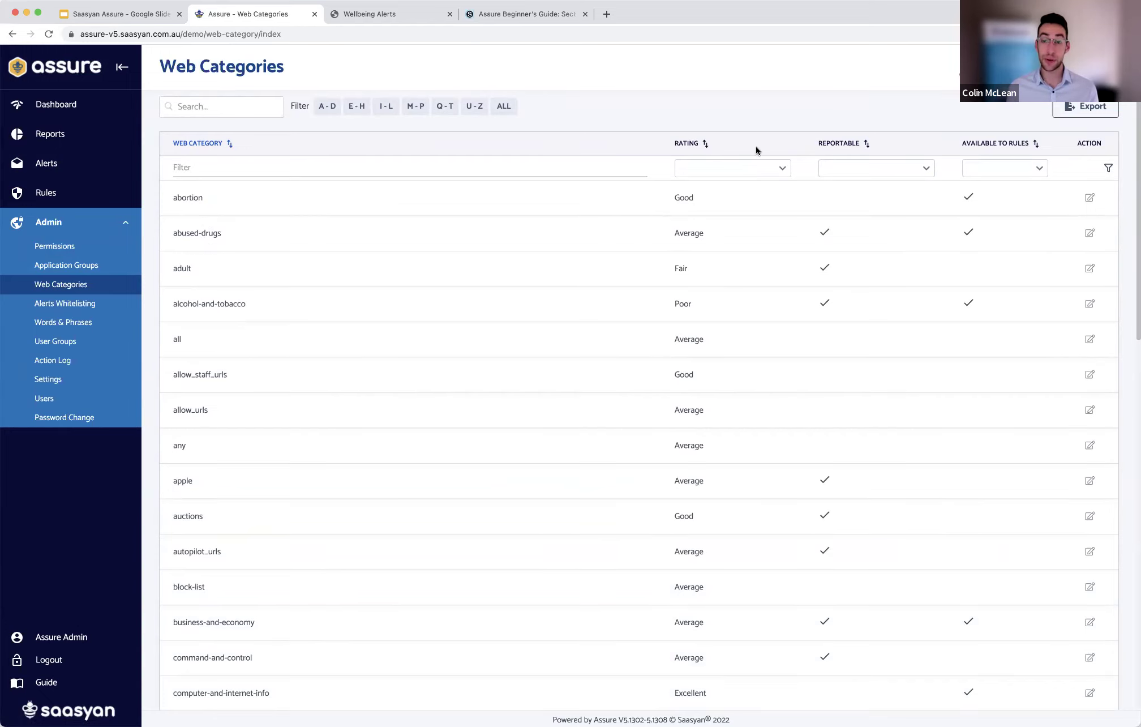
{"action": "left_click", "coordinate": [746, 169]}
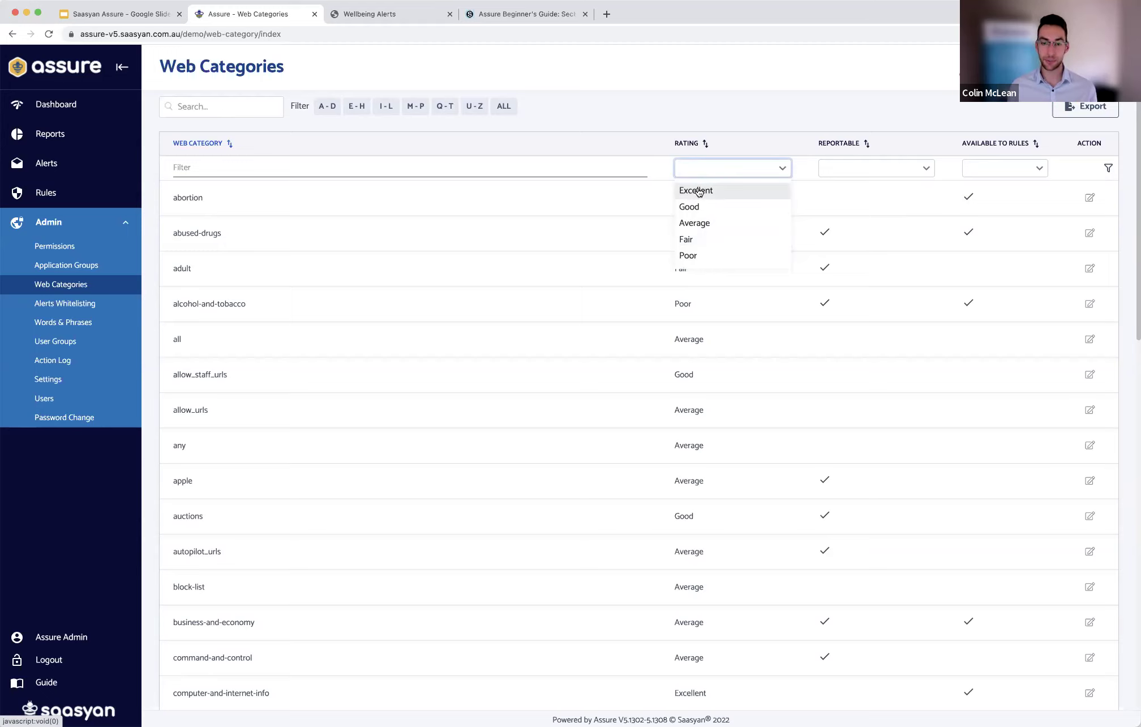
{"action": "left_click", "coordinate": [646, 122]}
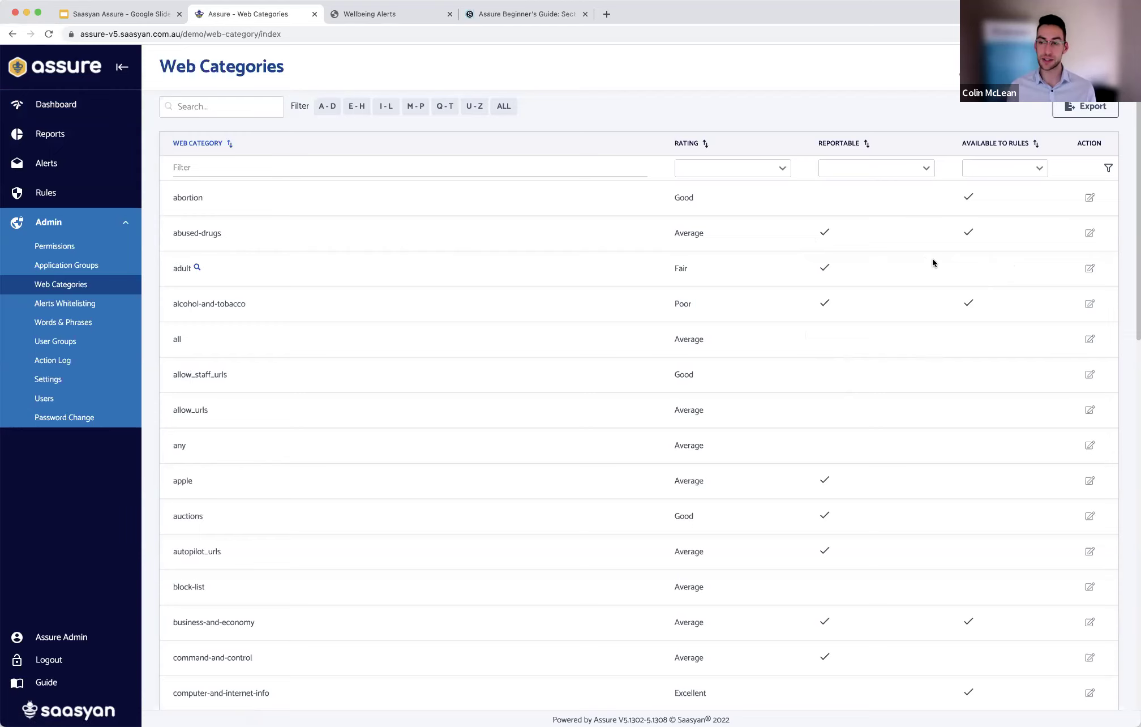
{"action": "left_click", "coordinate": [1089, 267]}
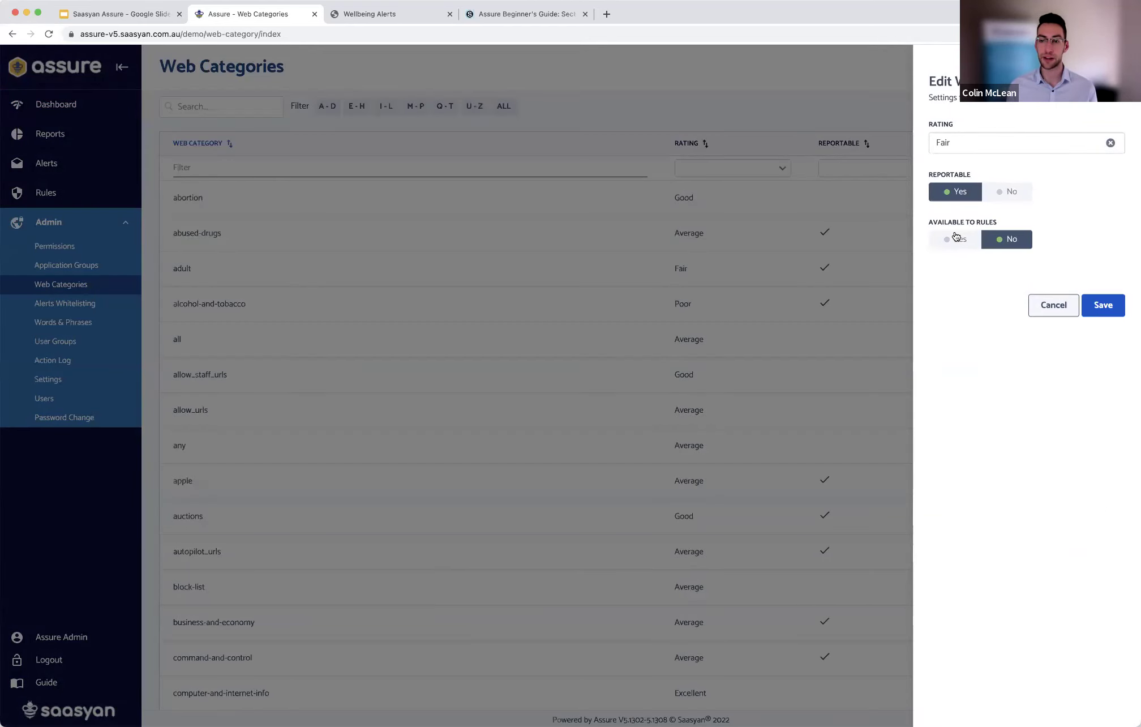
{"action": "left_click", "coordinate": [1054, 304]}
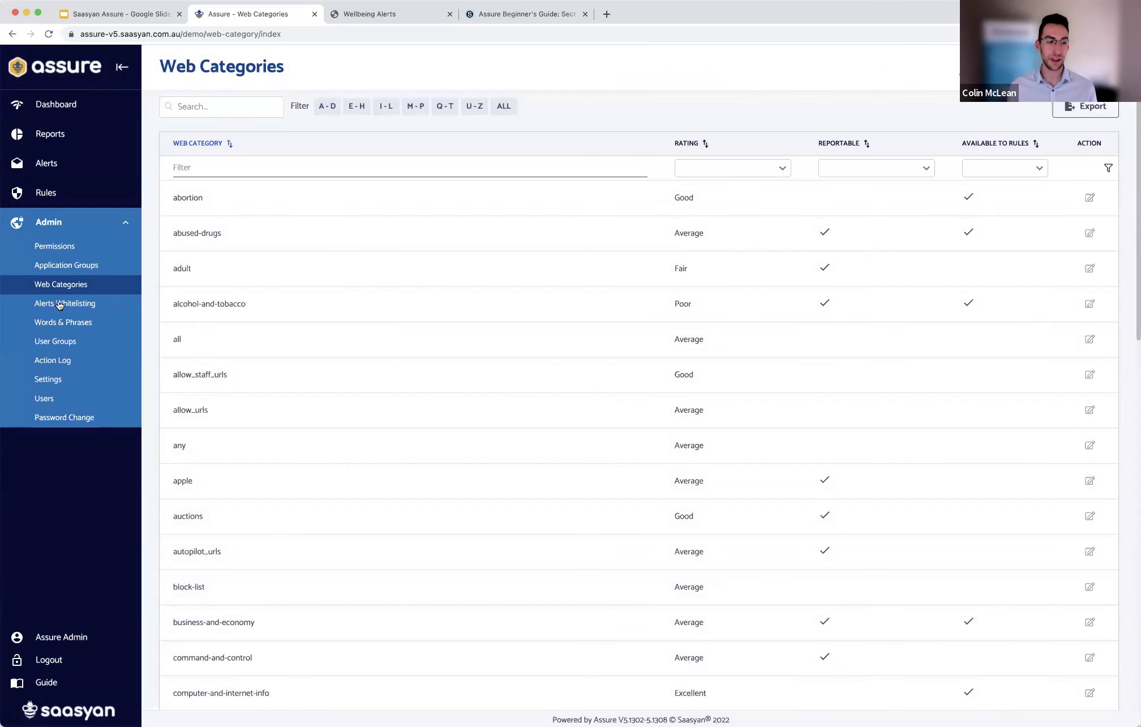
Step: Open Words & Phrases, glance at the Crowdsourced tab, then browse the 978 Local terms
{"action": "left_click", "coordinate": [64, 321]}
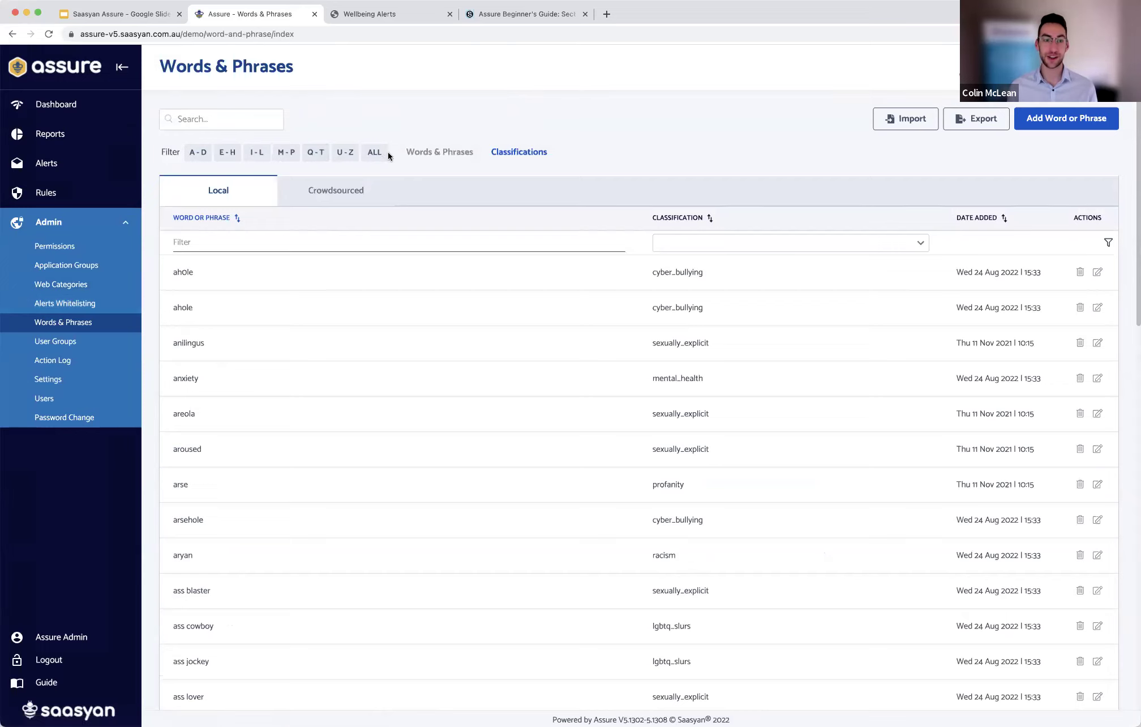
{"action": "left_click", "coordinate": [328, 191]}
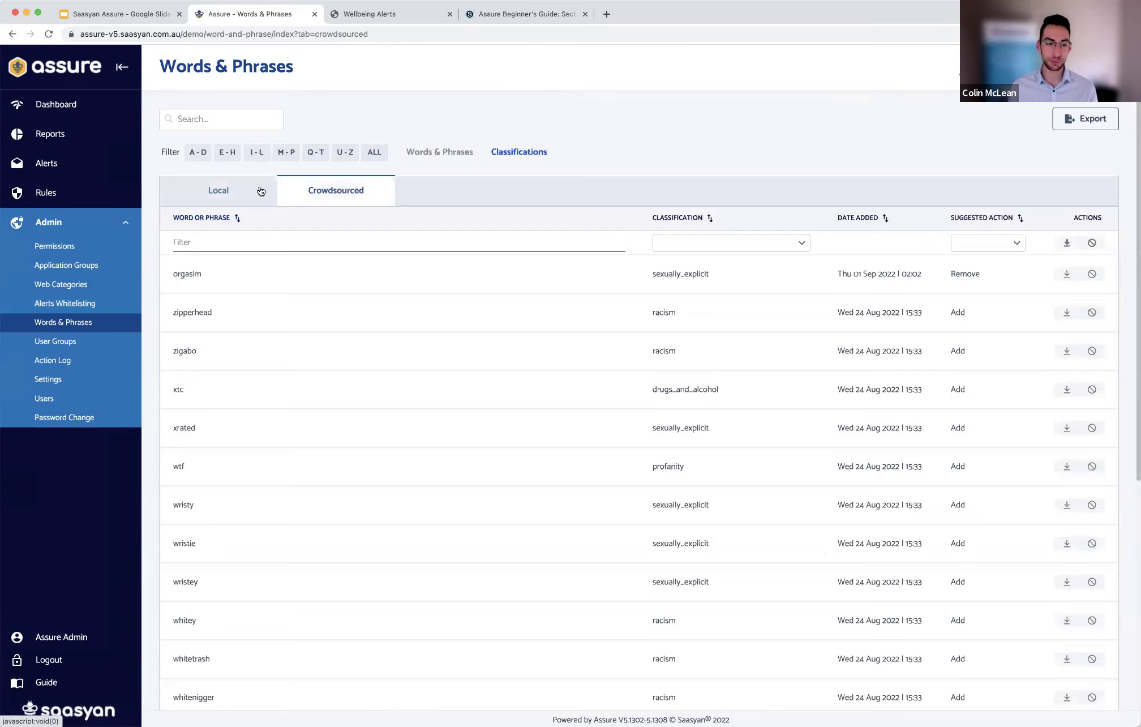
{"action": "left_click", "coordinate": [236, 192]}
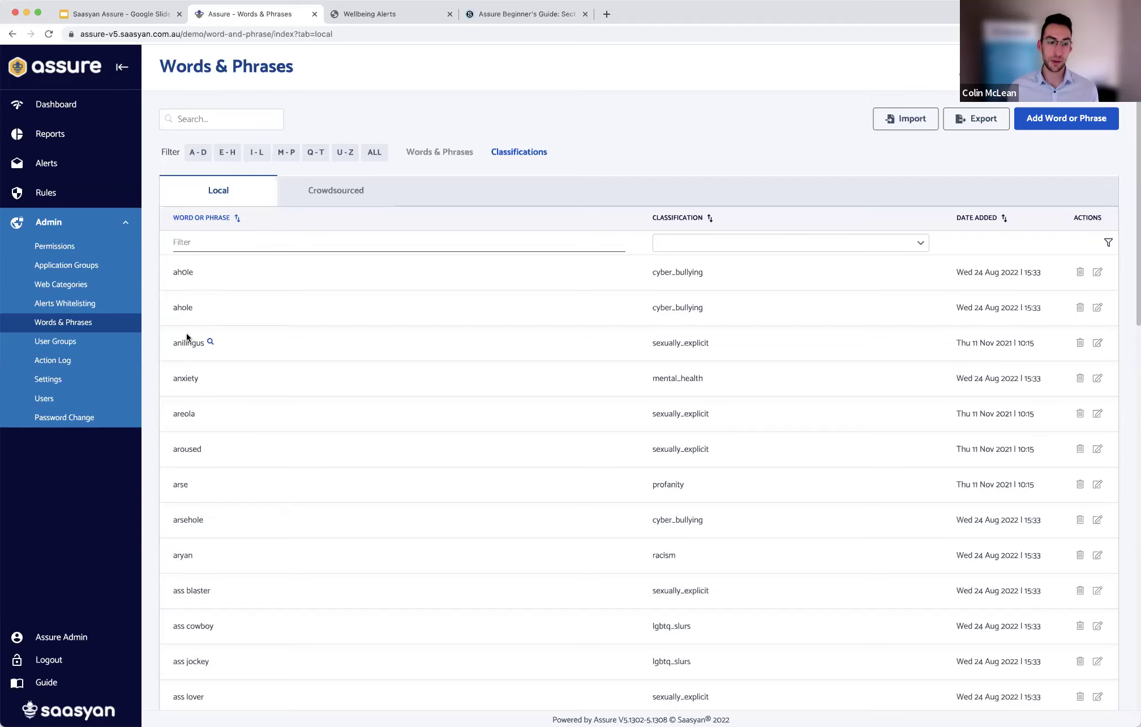
{"action": "scroll", "coordinate": [199, 395], "scroll_direction": "down", "scroll_amount": 2}
{"action": "scroll", "coordinate": [198, 398], "scroll_direction": "down", "scroll_amount": 1}
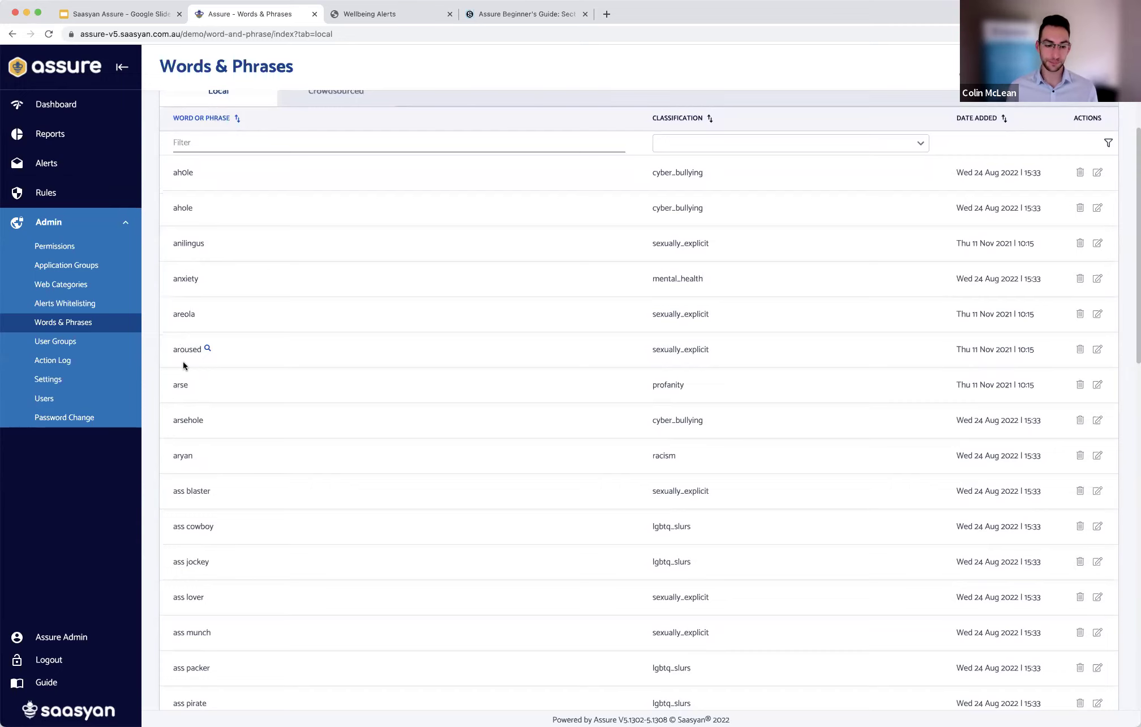
{"action": "scroll", "coordinate": [183, 365], "scroll_direction": "down", "scroll_amount": 15}
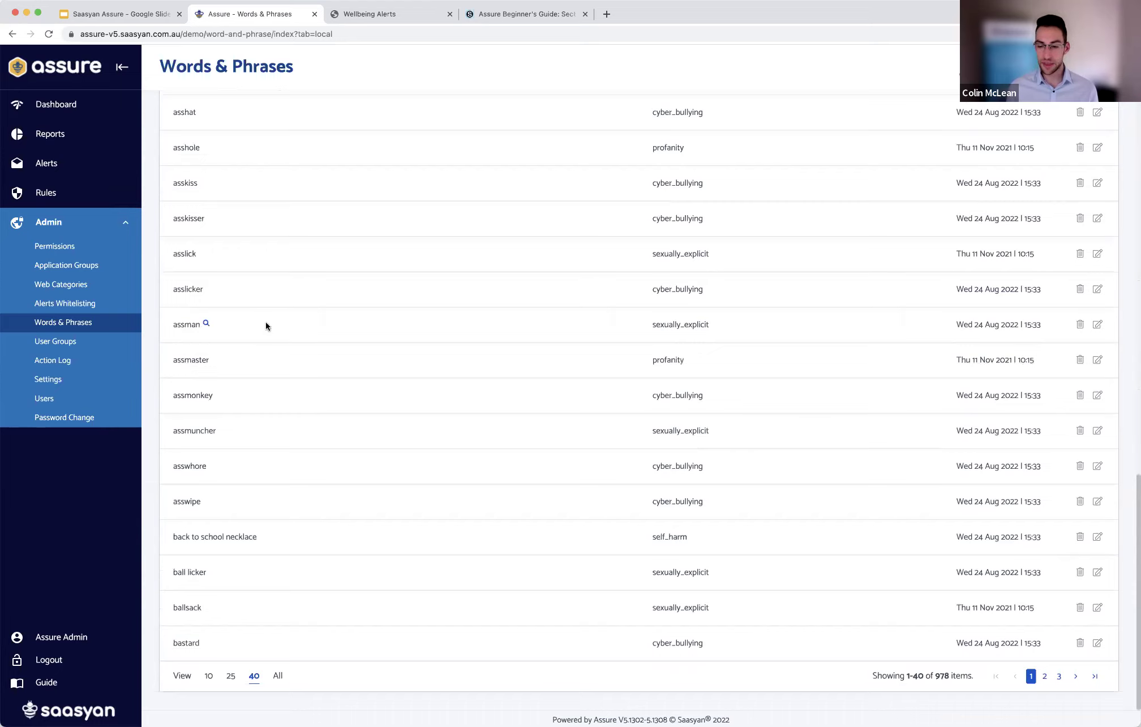
{"action": "scroll", "coordinate": [272, 316], "scroll_direction": "up", "scroll_amount": 15}
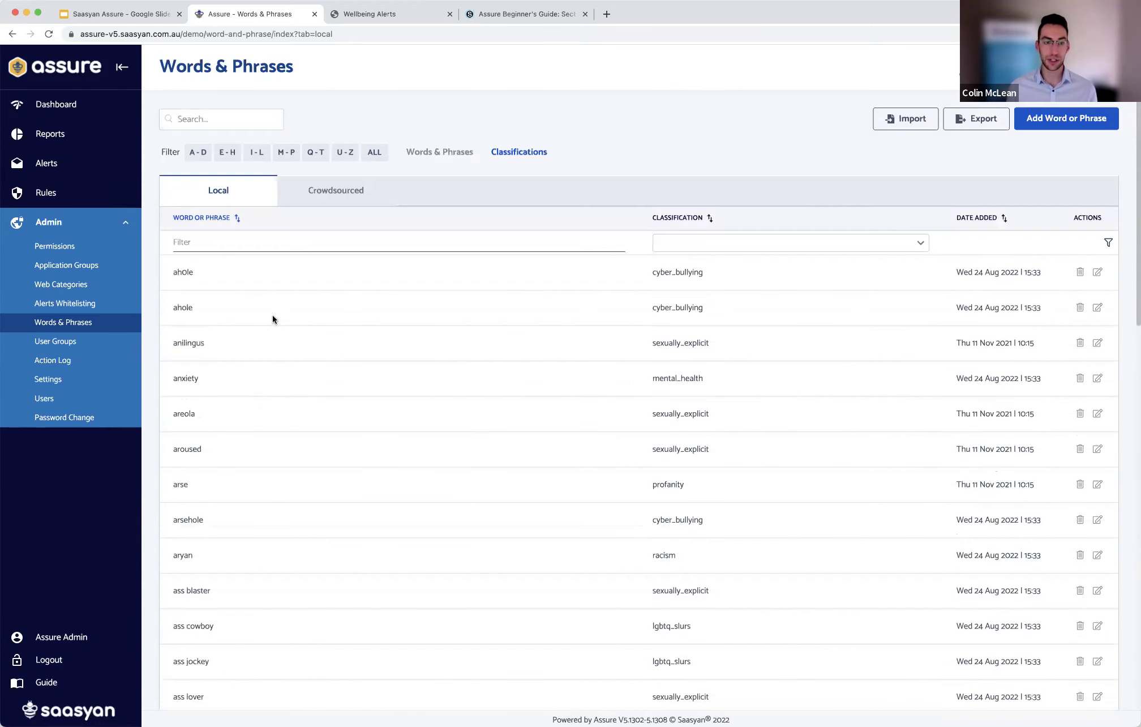
{"action": "left_click", "coordinate": [318, 197]}
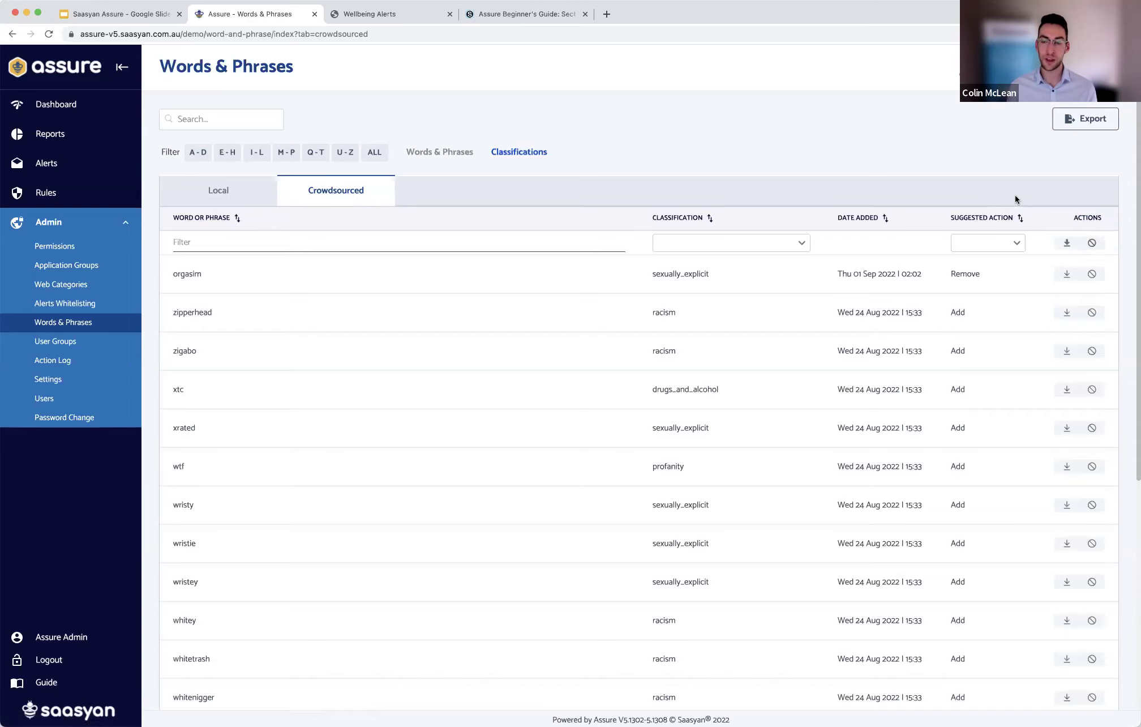
{"action": "scroll", "coordinate": [979, 189], "scroll_direction": "down", "scroll_amount": 1}
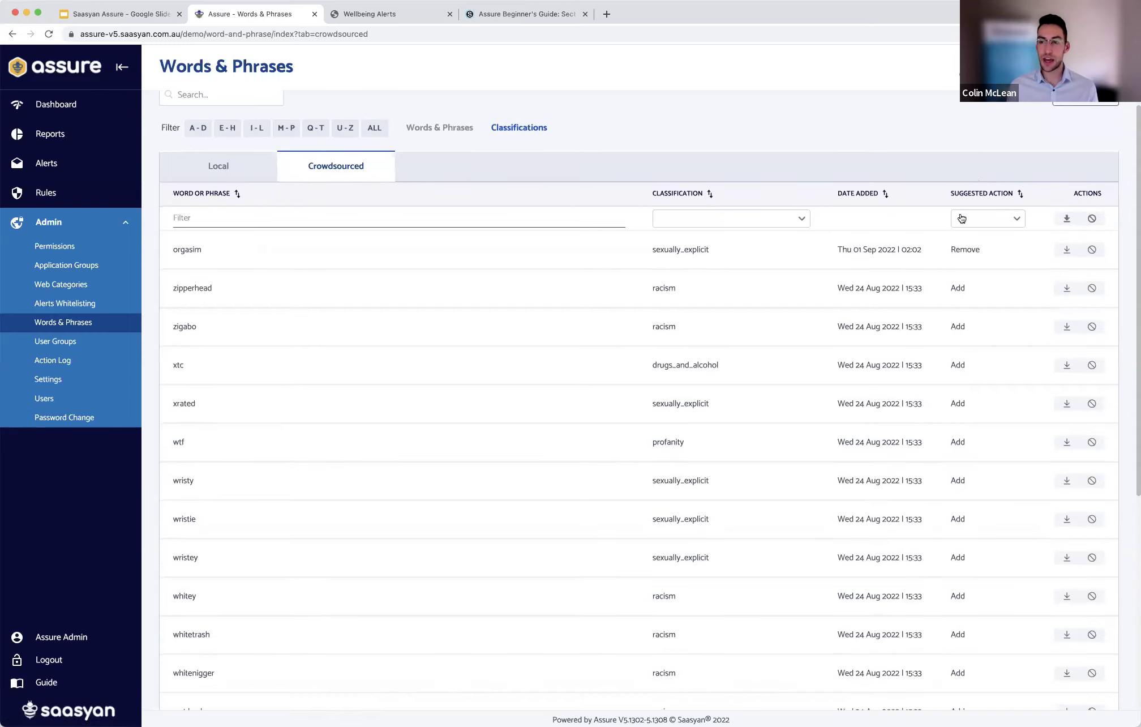
{"action": "mouse_move", "coordinate": [970, 247]}
{"action": "scroll", "coordinate": [958, 254], "scroll_direction": "down", "scroll_amount": 2}
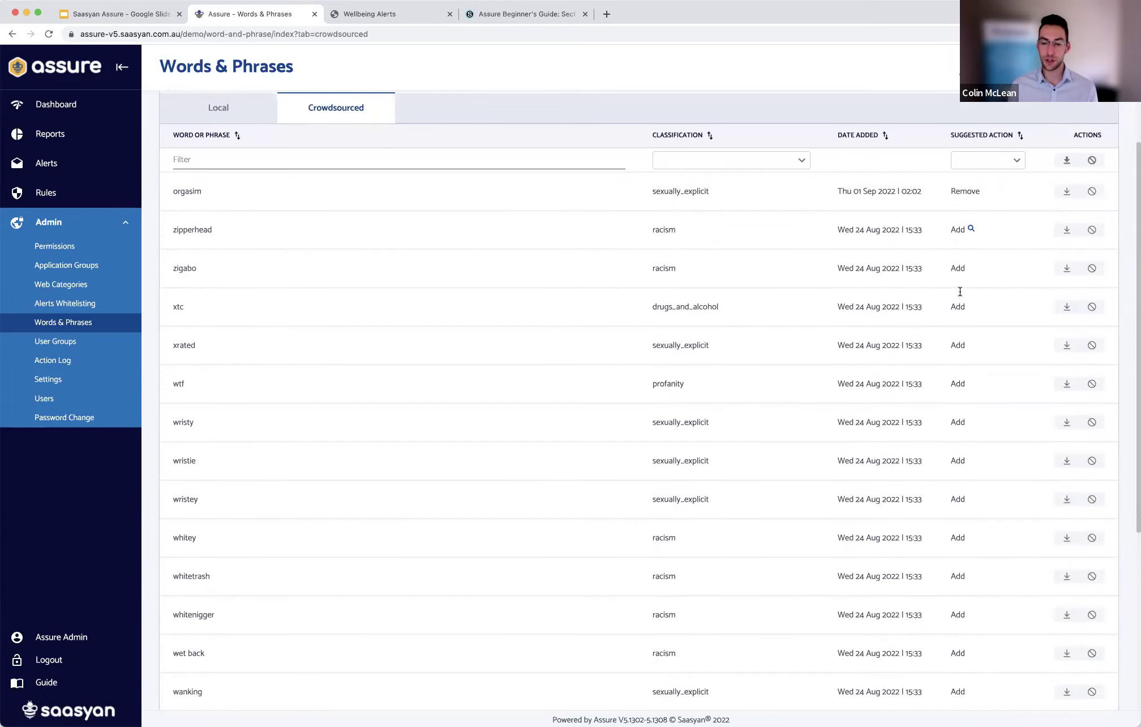
{"action": "scroll", "coordinate": [961, 294], "scroll_direction": "up", "scroll_amount": 3}
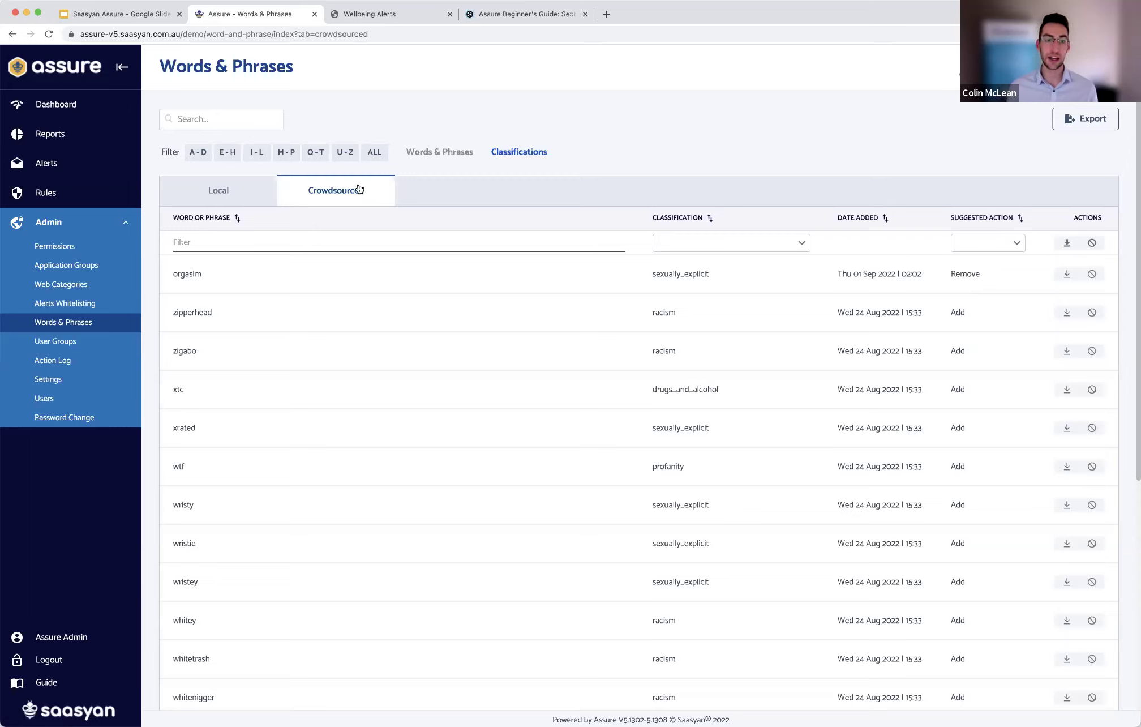
{"action": "left_click", "coordinate": [224, 192]}
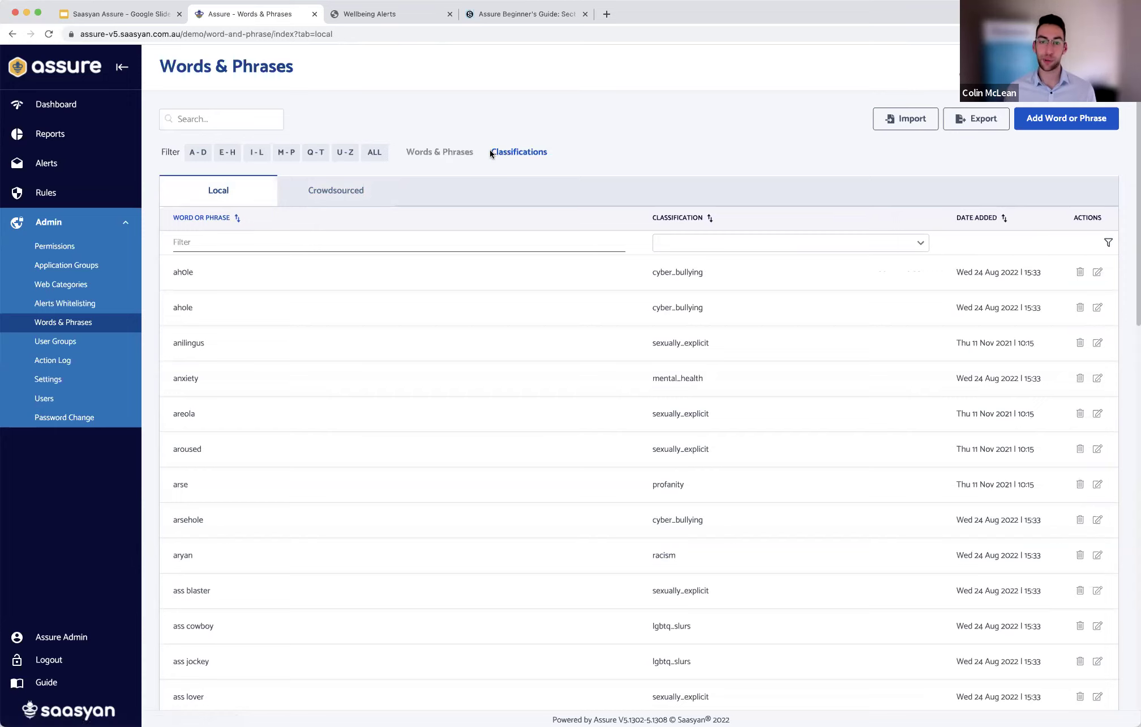
Step: Cancel a new word form, then browse the 15 classifications from cyber_bullying to unclassified
{"action": "left_click", "coordinate": [1047, 124]}
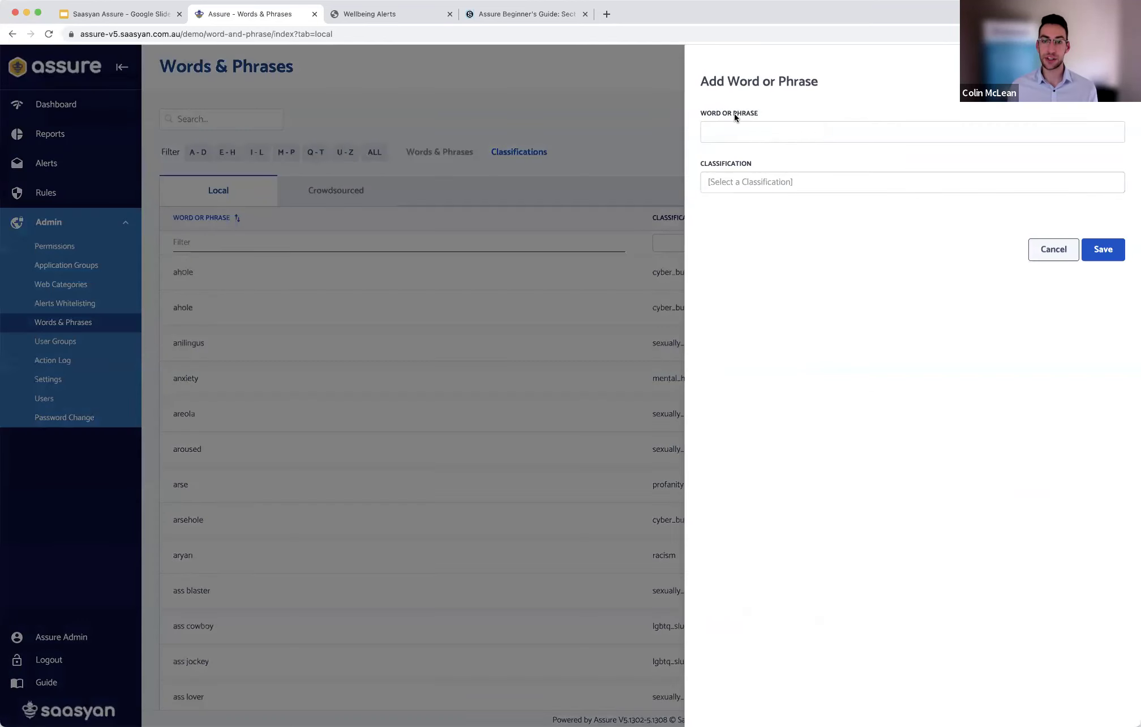
{"action": "left_click", "coordinate": [505, 112]}
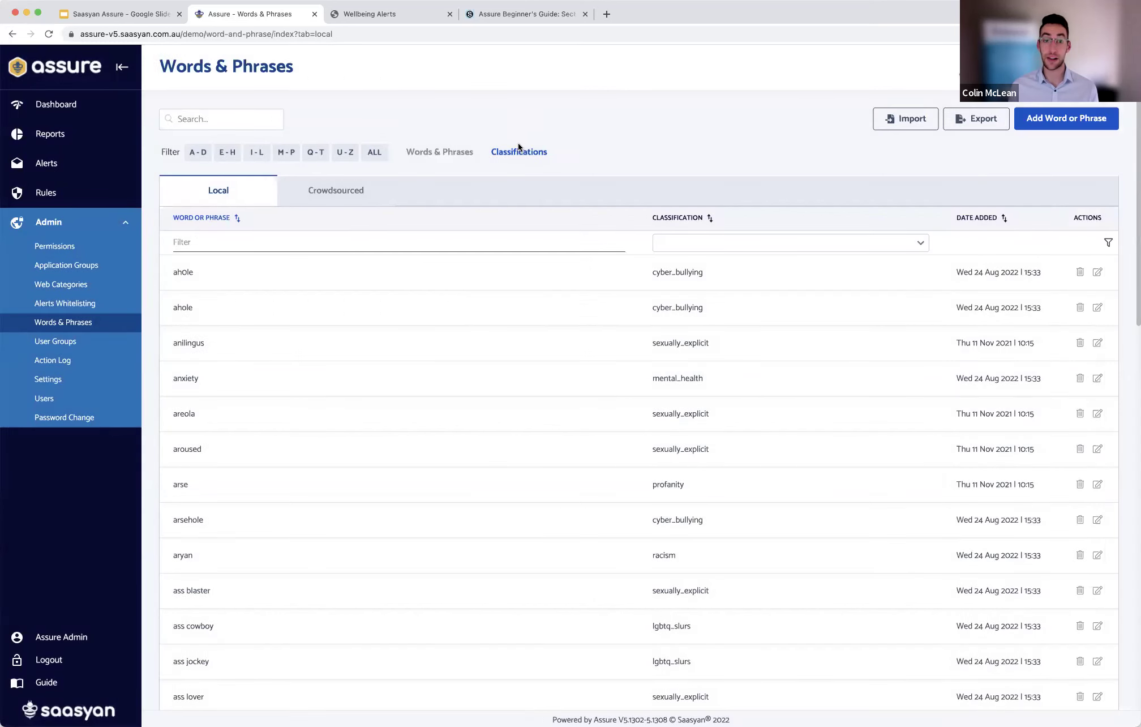
{"action": "left_click", "coordinate": [519, 148]}
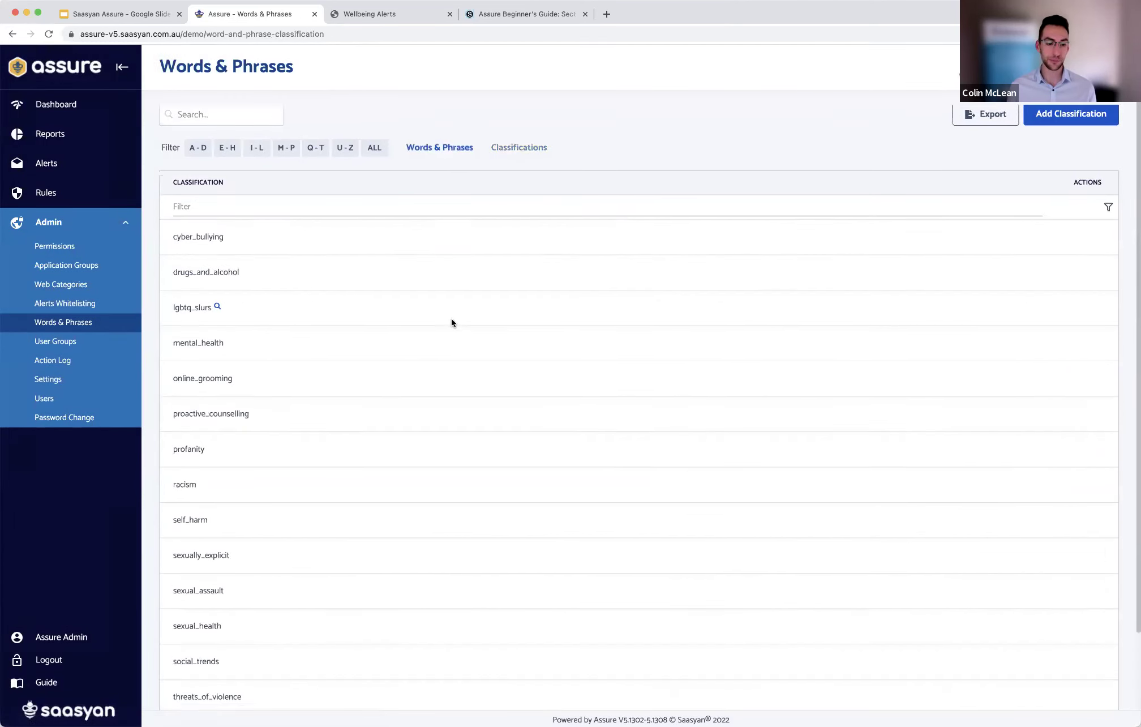
{"action": "scroll", "coordinate": [451, 319], "scroll_direction": "down", "scroll_amount": 3}
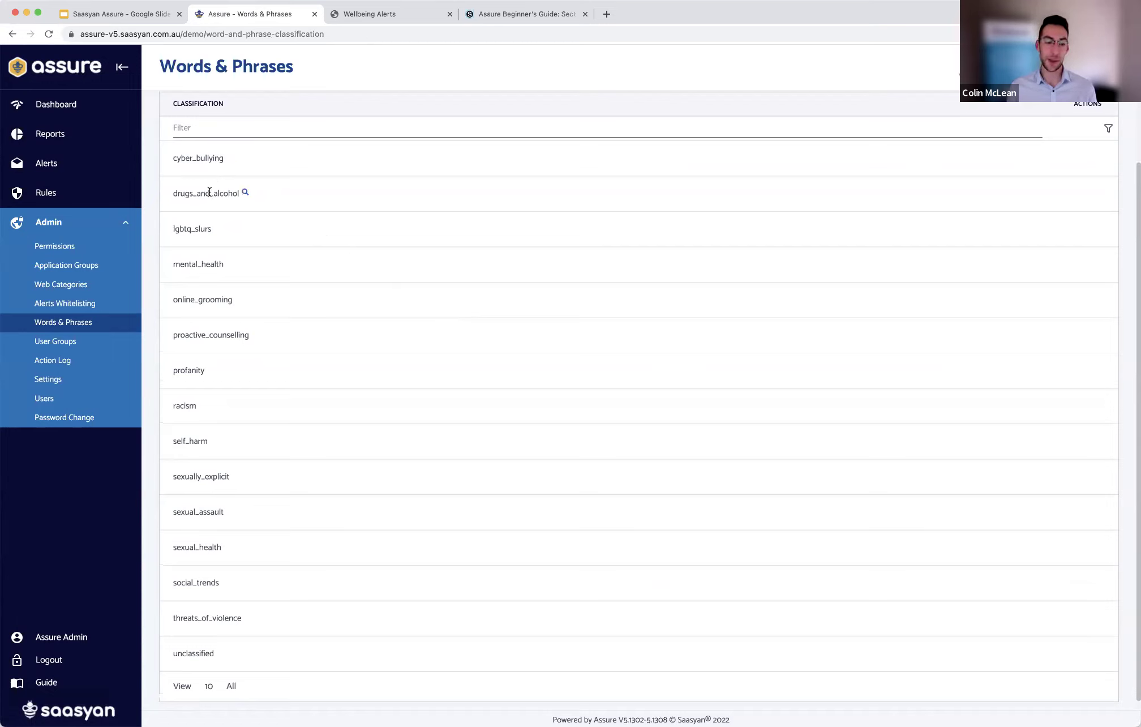
{"action": "scroll", "coordinate": [237, 194], "scroll_direction": "up", "scroll_amount": 2}
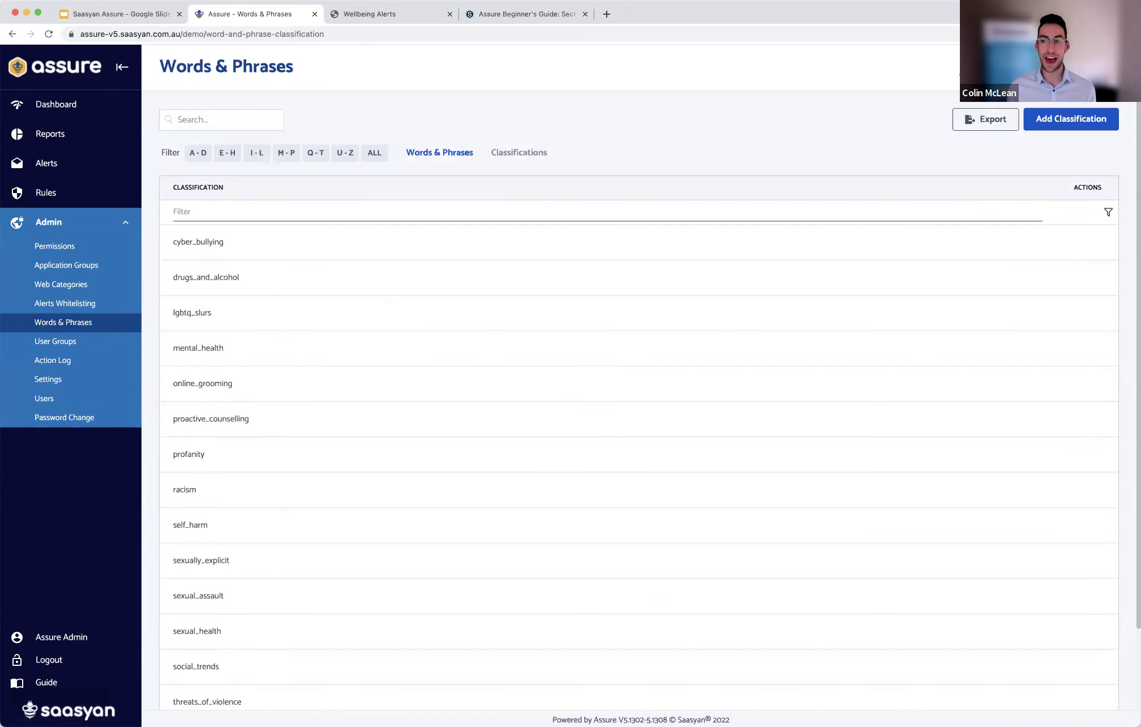
Step: Start a network_bypass classification, cancel it, and open the admin Settings page
{"action": "left_click", "coordinate": [1081, 110]}
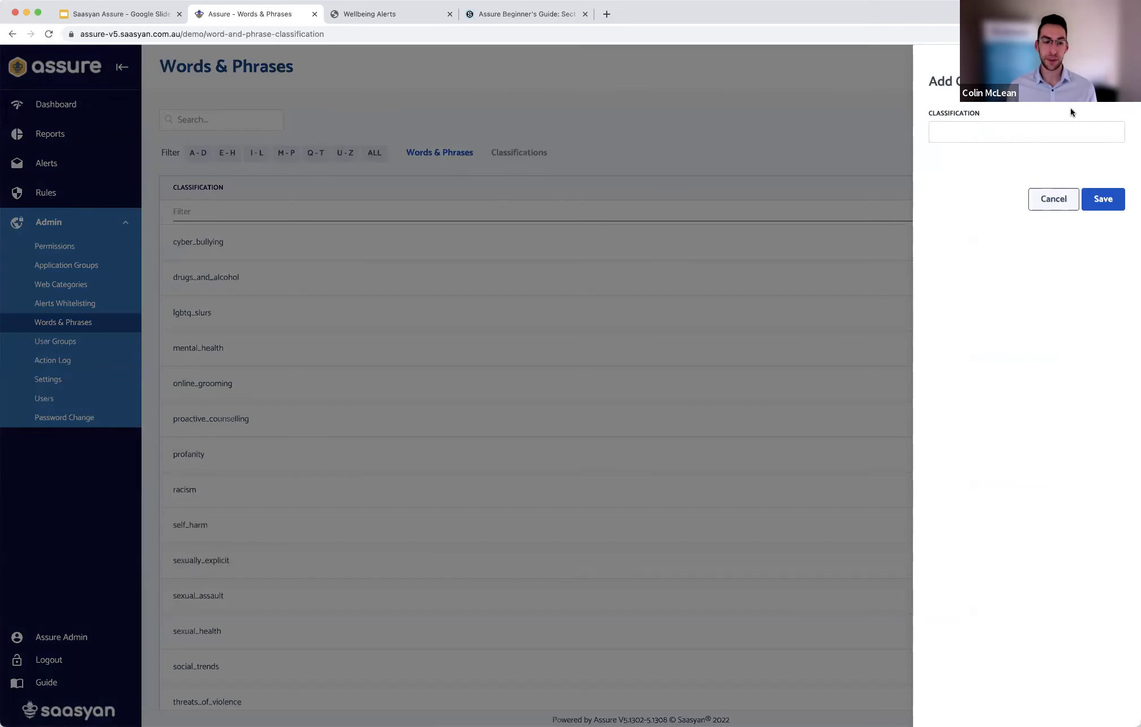
{"action": "left_click", "coordinate": [1031, 122]}
{"action": "left_click", "coordinate": [1025, 160]}
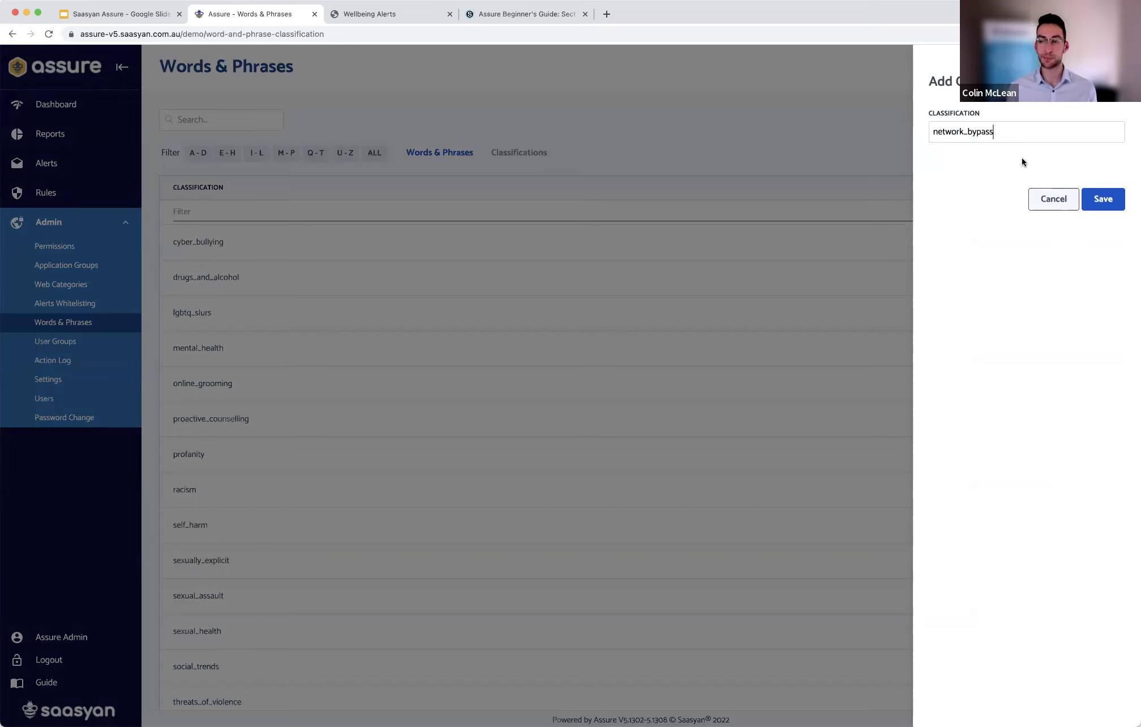
{"action": "left_click", "coordinate": [1046, 196]}
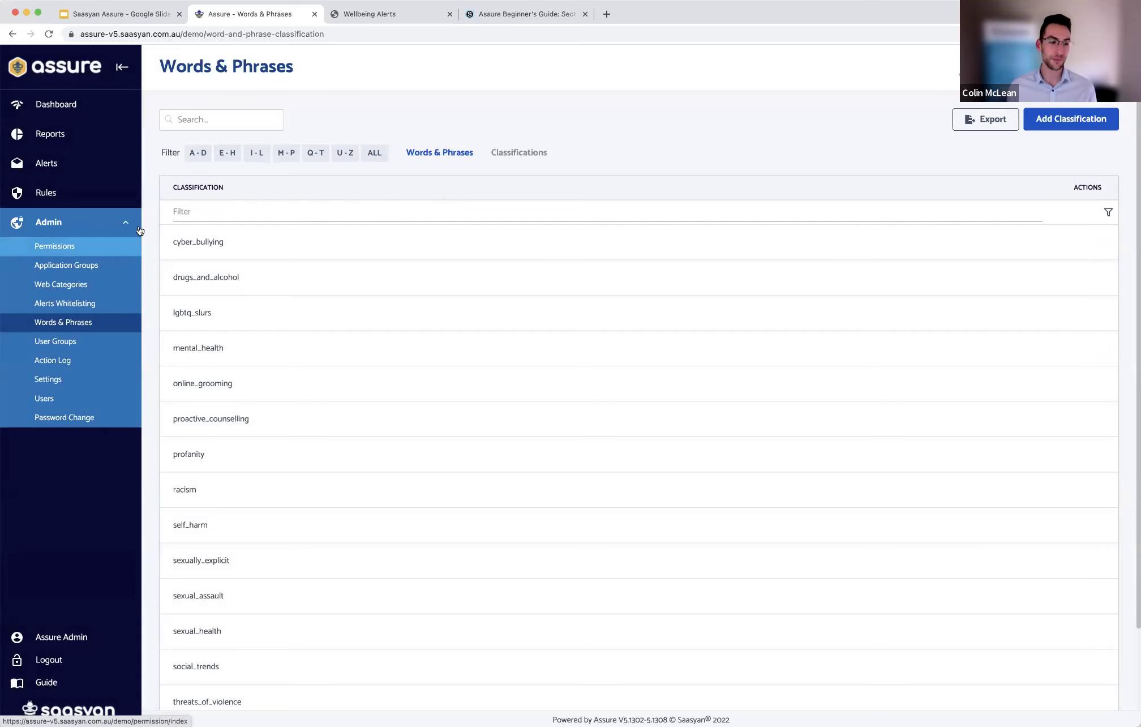
{"action": "left_click", "coordinate": [64, 379]}
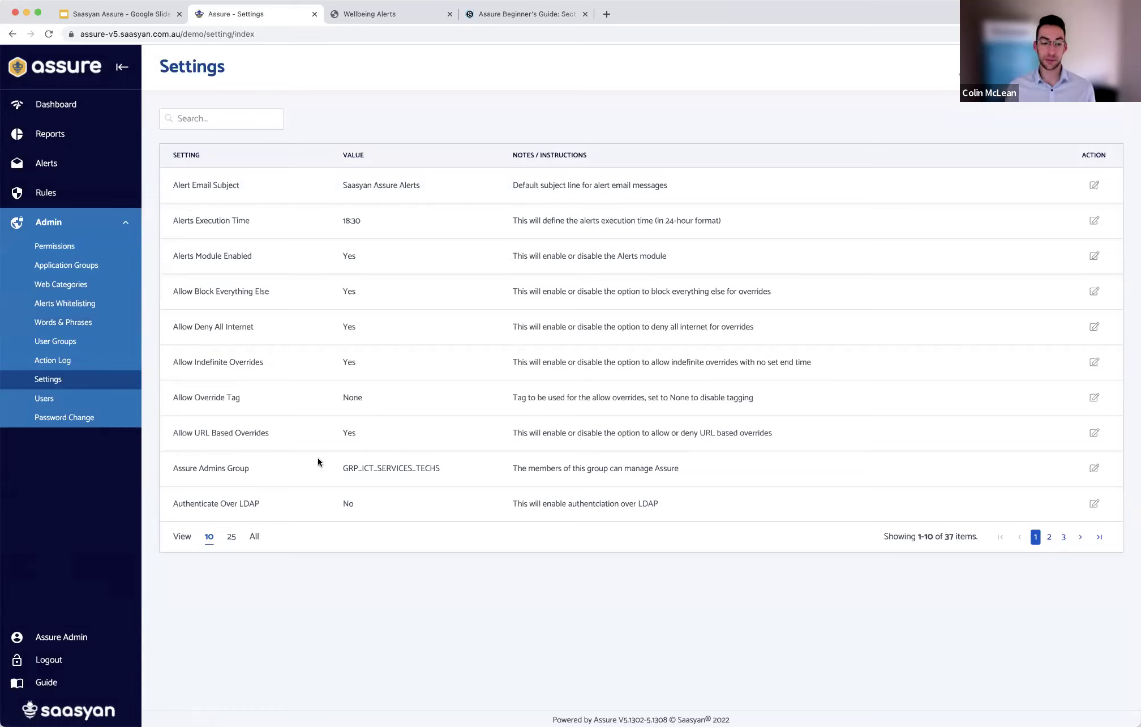
Step: Show all settings on one page, browse to Max Override Duration, then open the Alerts list
{"action": "left_click", "coordinate": [252, 537]}
{"action": "scroll", "coordinate": [250, 533], "scroll_direction": "down", "scroll_amount": 2}
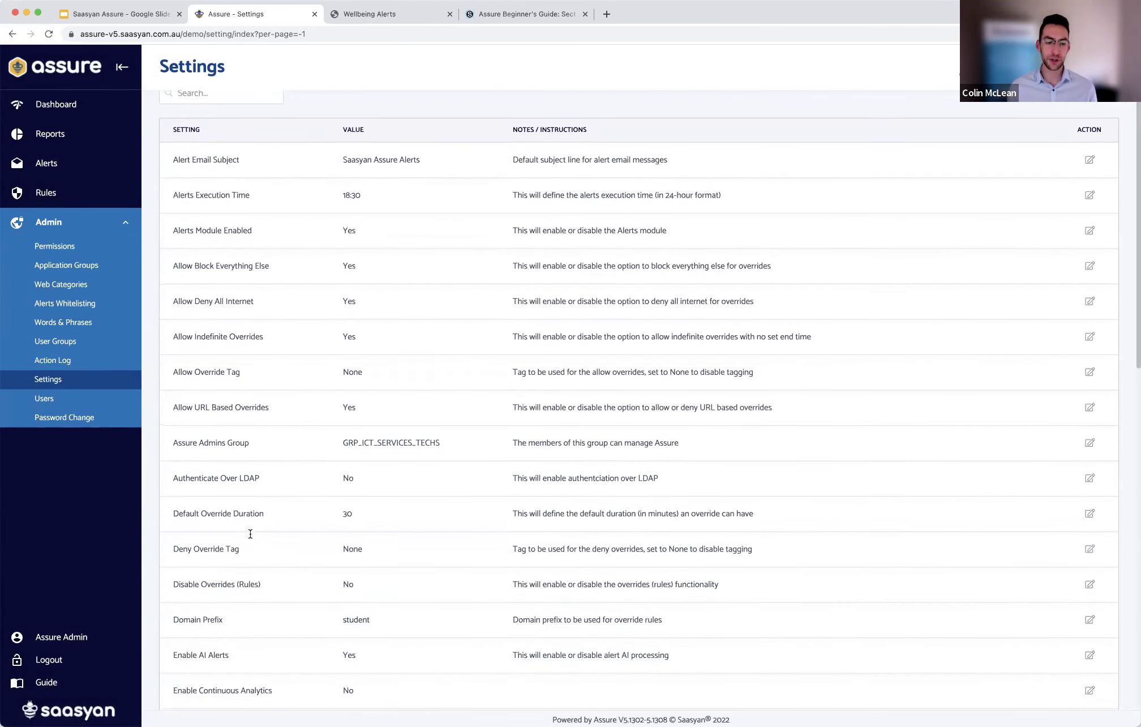
{"action": "scroll", "coordinate": [250, 533], "scroll_direction": "down", "scroll_amount": 2}
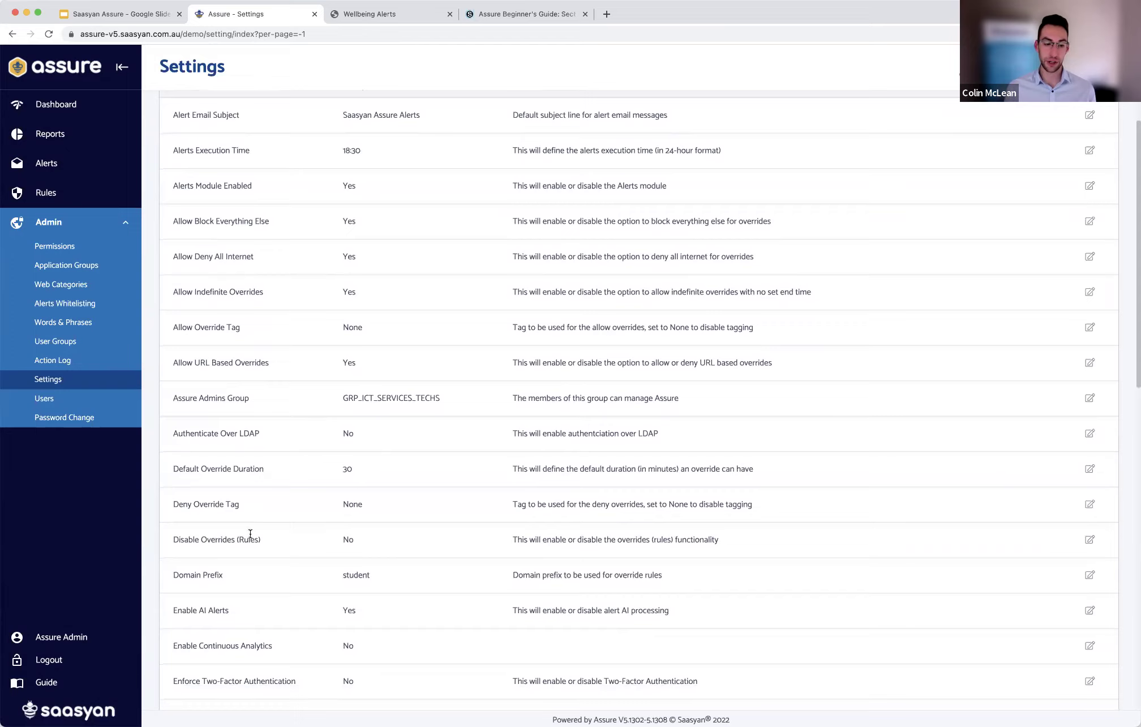
{"action": "scroll", "coordinate": [251, 533], "scroll_direction": "down", "scroll_amount": 9}
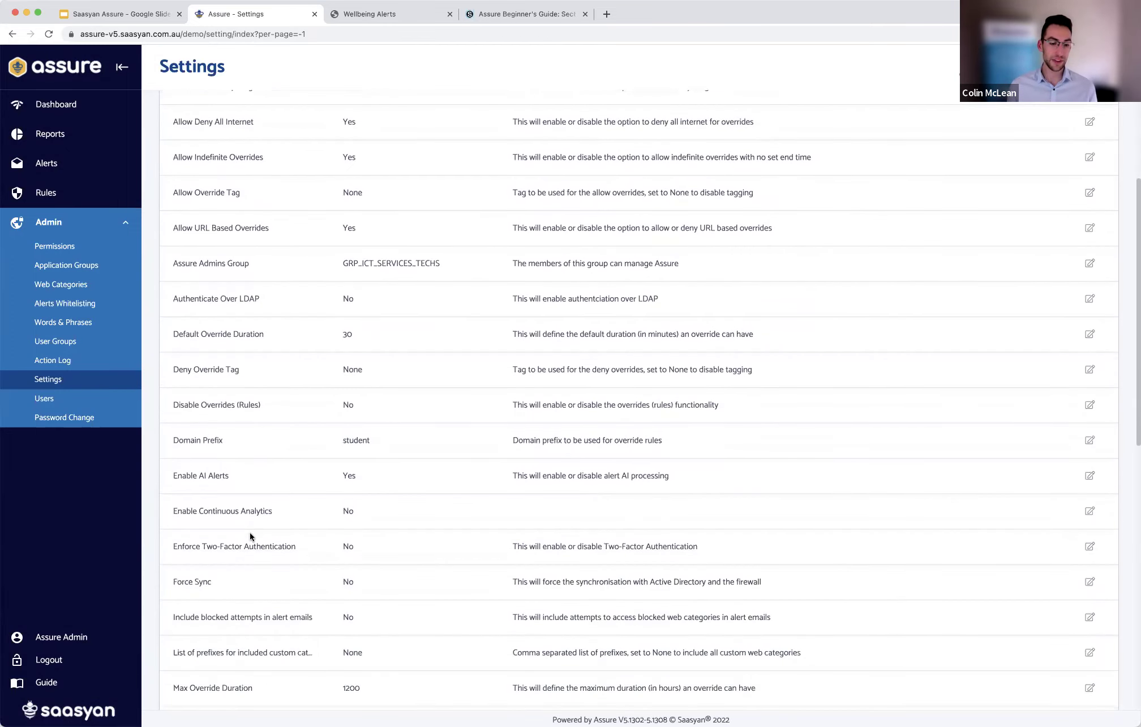
{"action": "scroll", "coordinate": [242, 594], "scroll_direction": "down", "scroll_amount": 2}
{"action": "left_click_drag", "start_coordinate": [173, 630], "coordinate": [251, 629]}
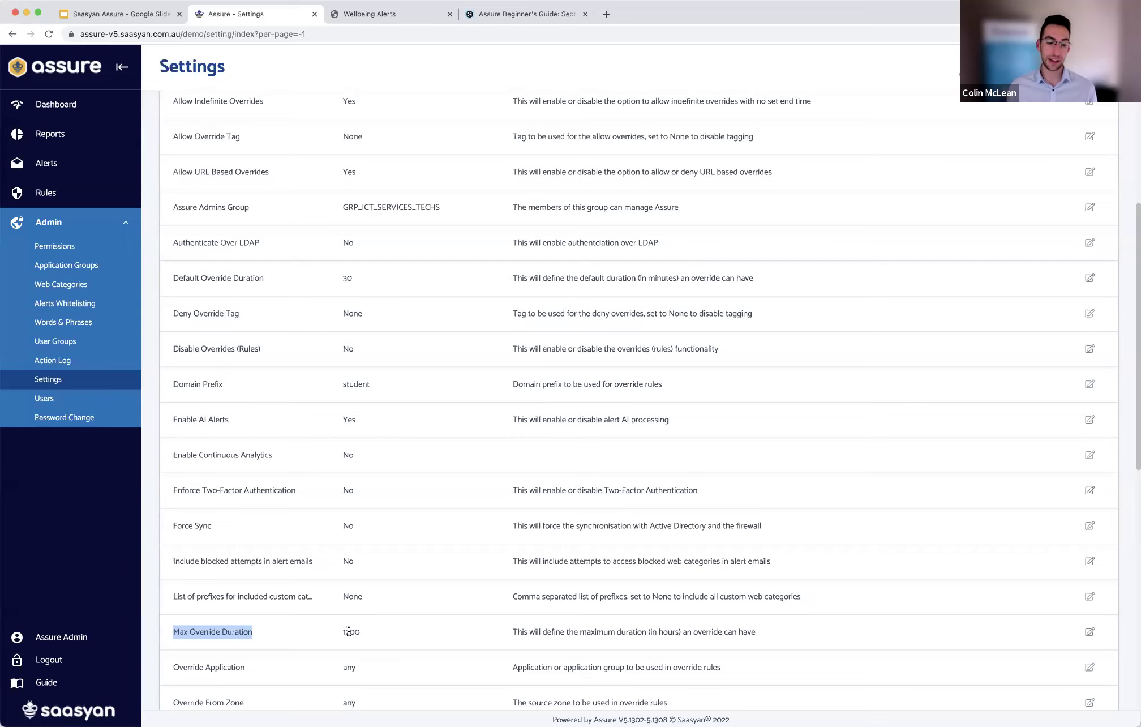
{"action": "scroll", "coordinate": [348, 631], "scroll_direction": "up", "scroll_amount": 5}
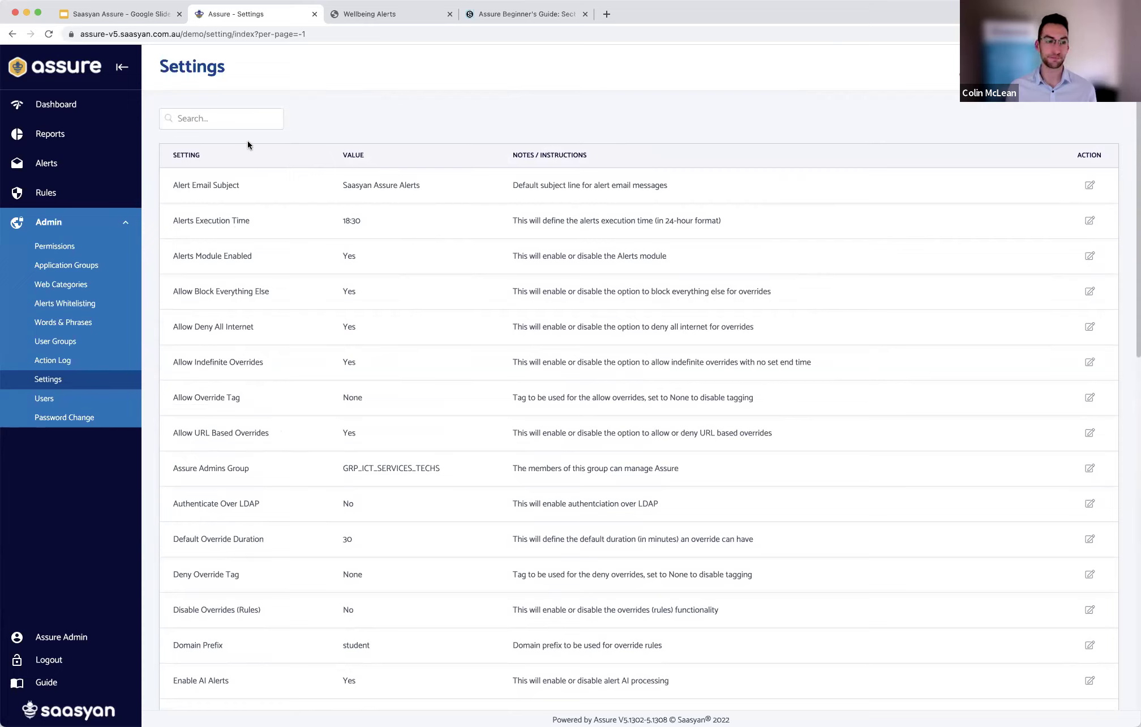
{"action": "left_click", "coordinate": [67, 158]}
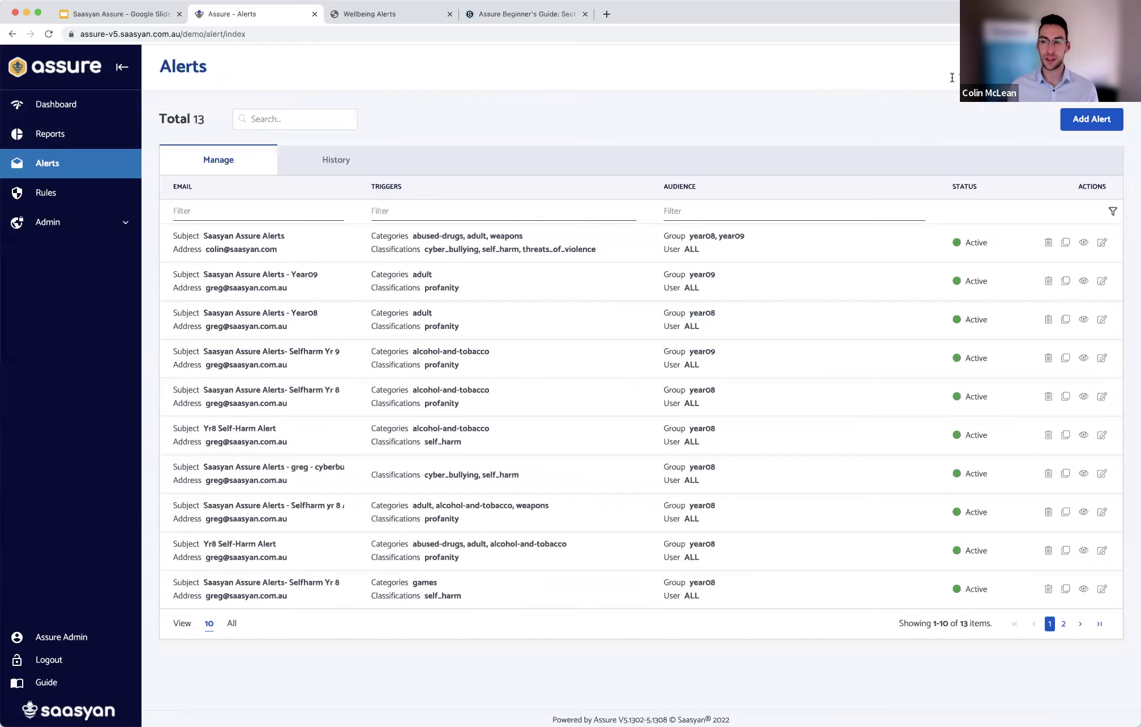
Step: Start a new alert for the year08 group with adult as its first category
{"action": "left_click", "coordinate": [1095, 119]}
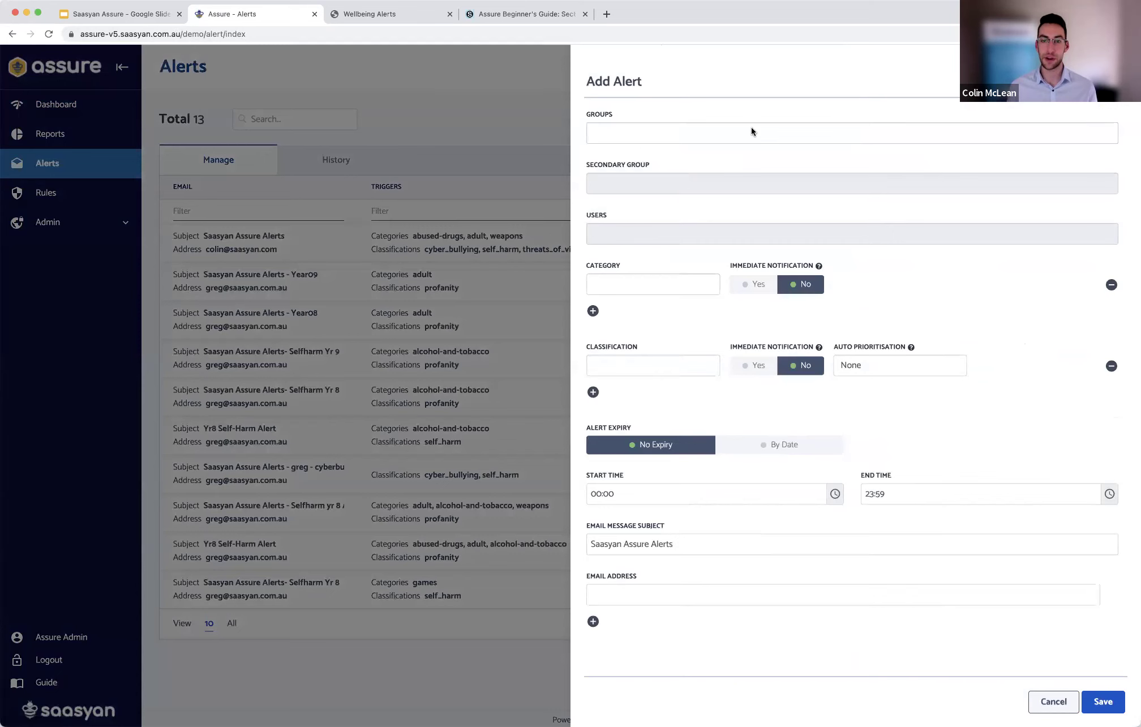
{"action": "left_click", "coordinate": [744, 133]}
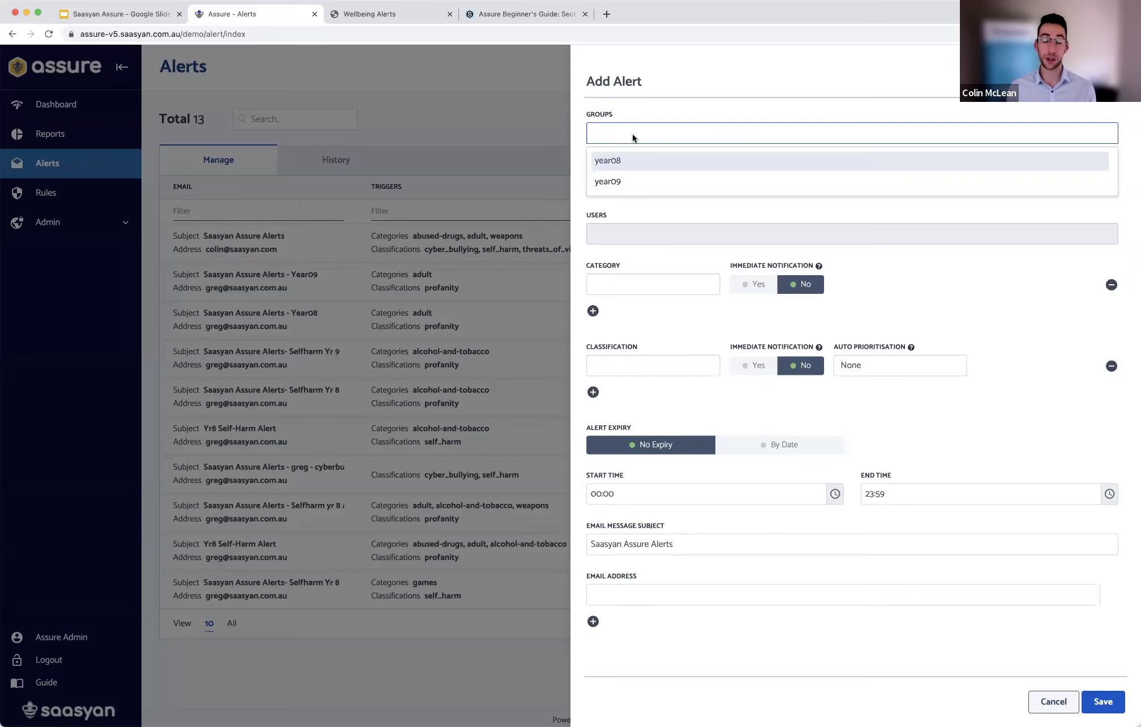
{"action": "left_click", "coordinate": [613, 156]}
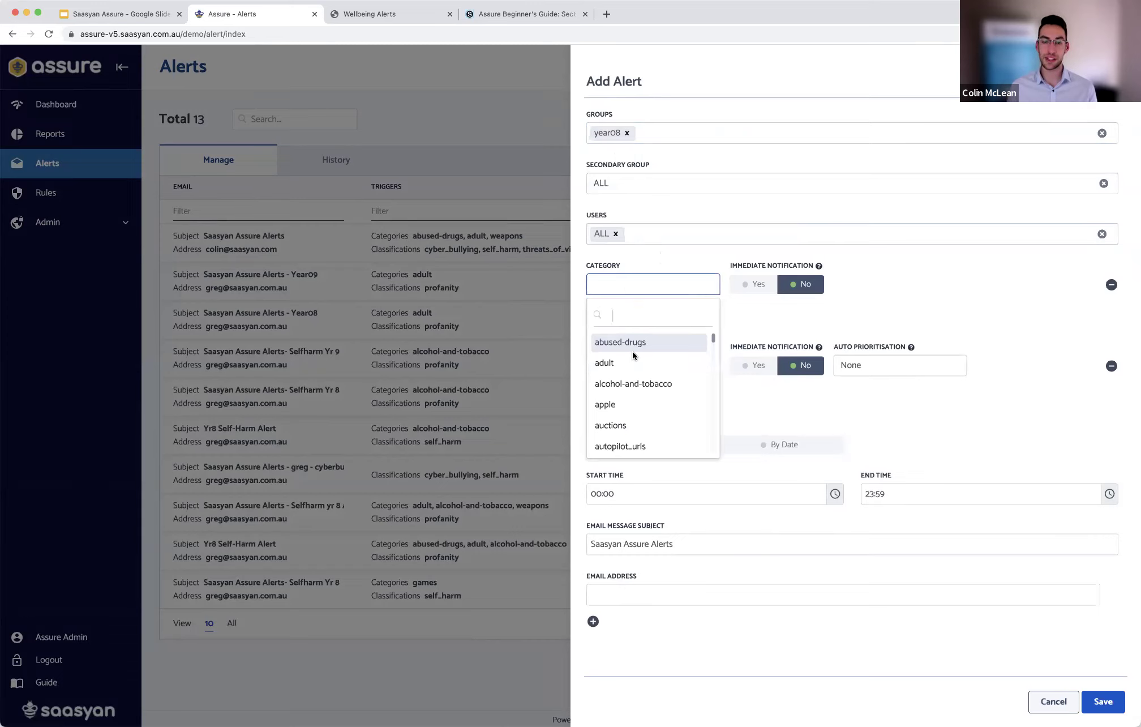
{"action": "left_click", "coordinate": [623, 362]}
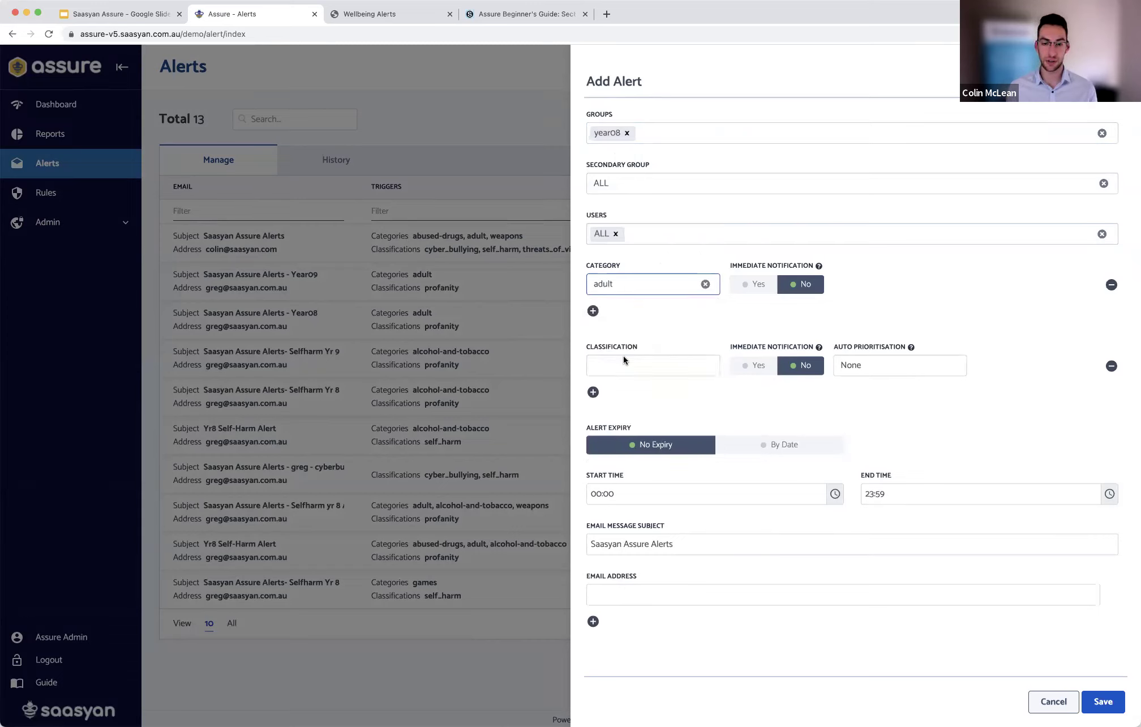
Step: Add alcohol-and-tobacco, abused-drugs and weapons as further alert categories
{"action": "left_click", "coordinate": [592, 311]}
{"action": "left_click", "coordinate": [626, 309]}
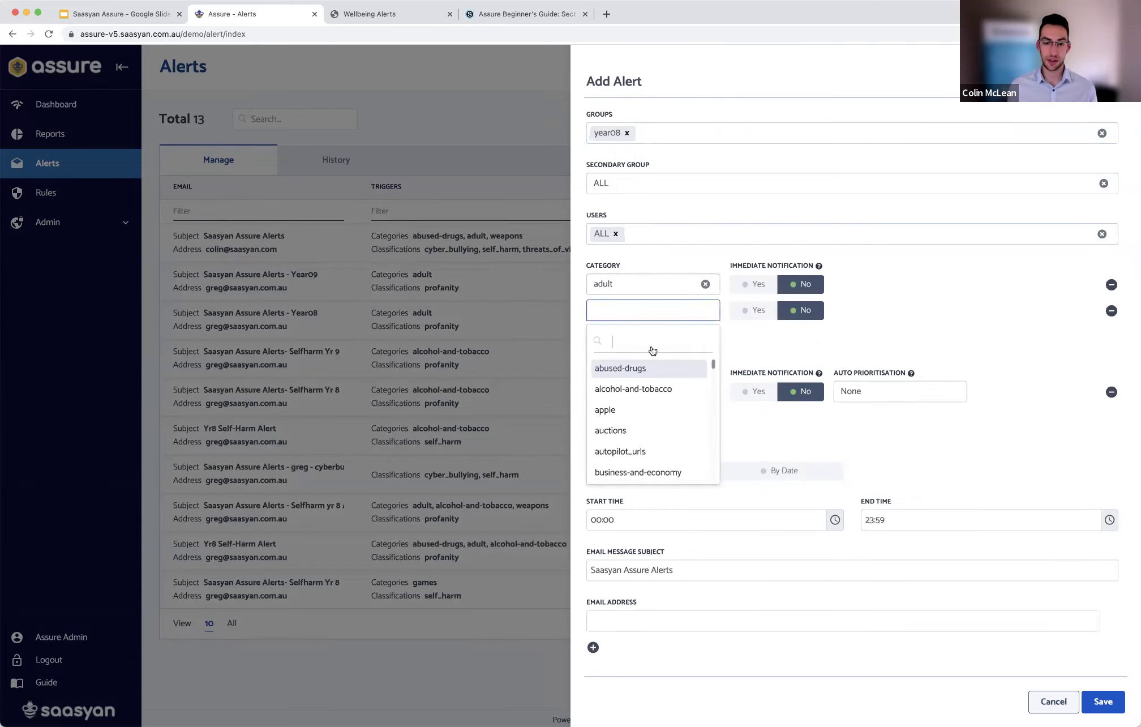
{"action": "left_click", "coordinate": [652, 388]}
{"action": "left_click", "coordinate": [593, 336]}
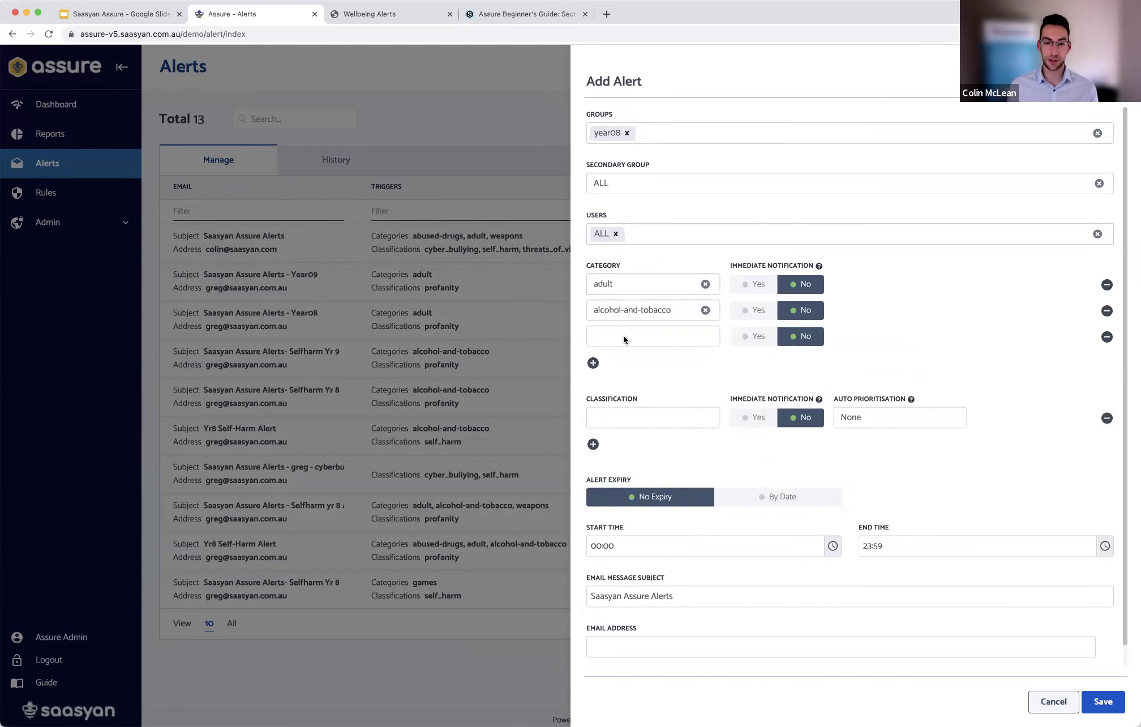
{"action": "left_click", "coordinate": [626, 337]}
{"action": "left_click", "coordinate": [632, 395]}
{"action": "left_click", "coordinate": [593, 362]}
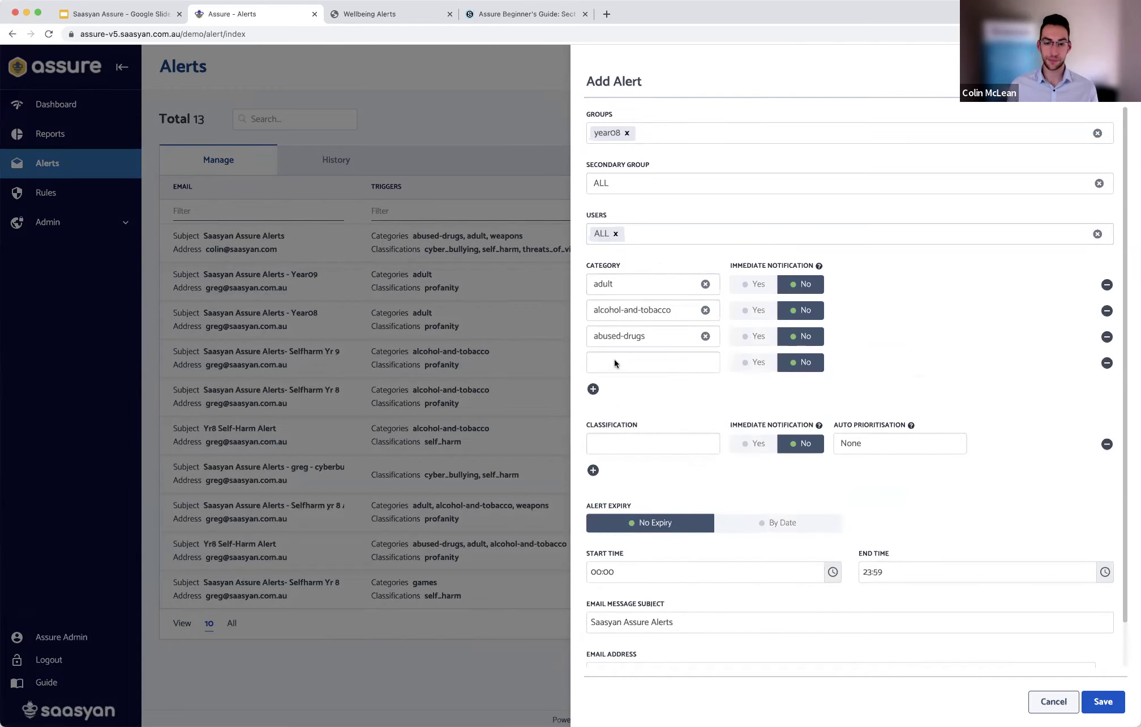
{"action": "left_click", "coordinate": [617, 361]}
{"action": "type", "text": "we"}
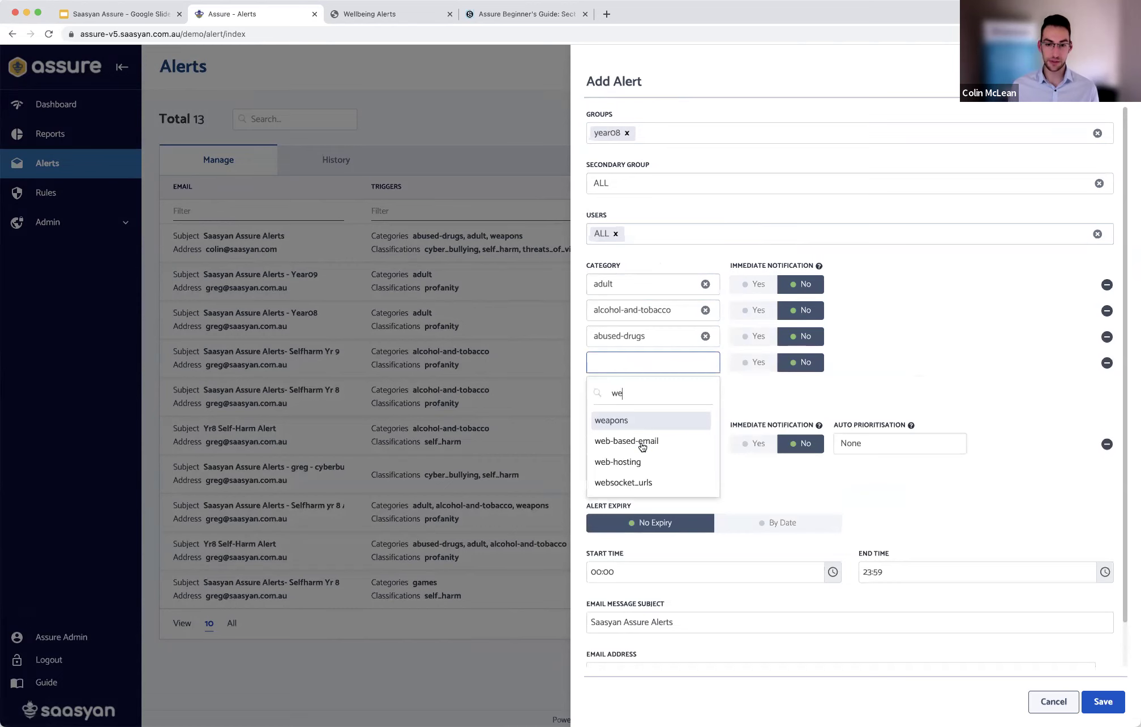
{"action": "left_click", "coordinate": [616, 419]}
{"action": "scroll", "coordinate": [615, 419], "scroll_direction": "down", "scroll_amount": 2}
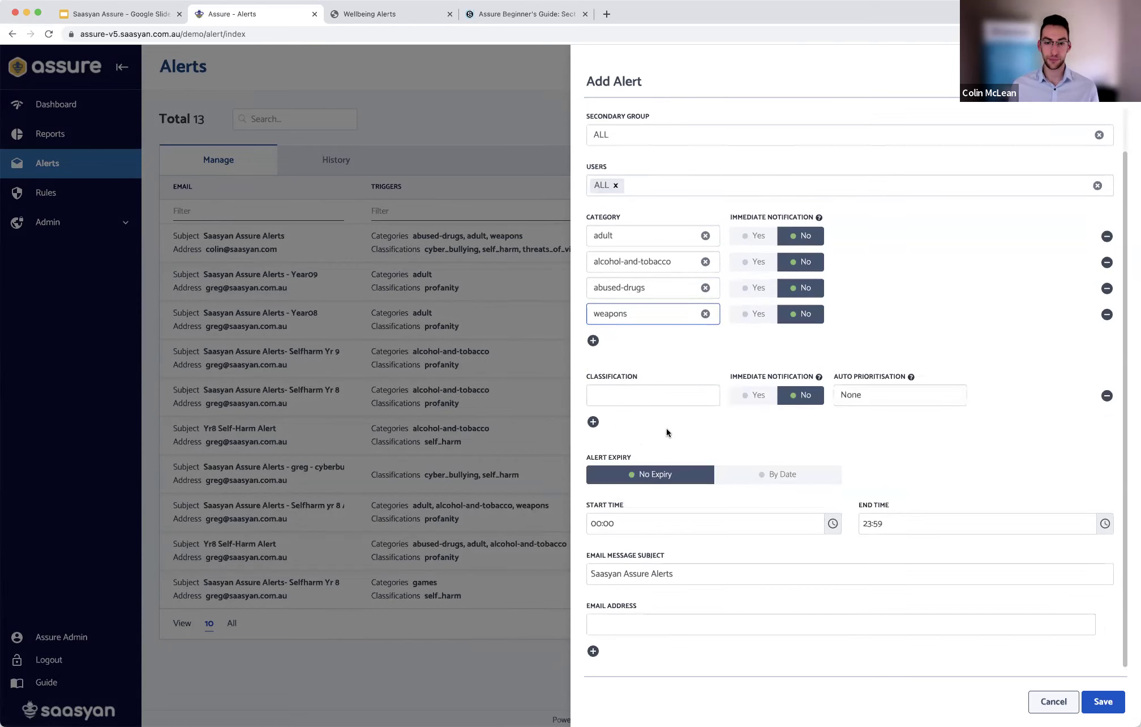
Step: Add cyber_bullying and self_harm as the alert's first two classifications
{"action": "left_click", "coordinate": [613, 397]}
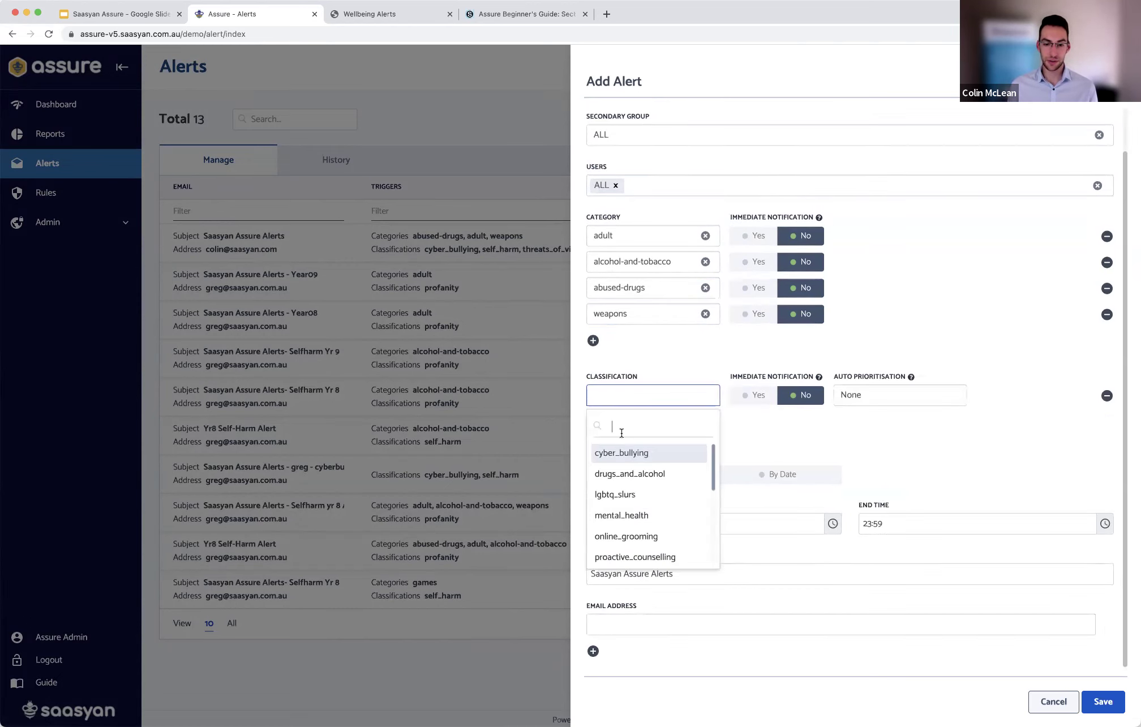
{"action": "left_click", "coordinate": [621, 453]}
{"action": "left_click", "coordinate": [594, 421]}
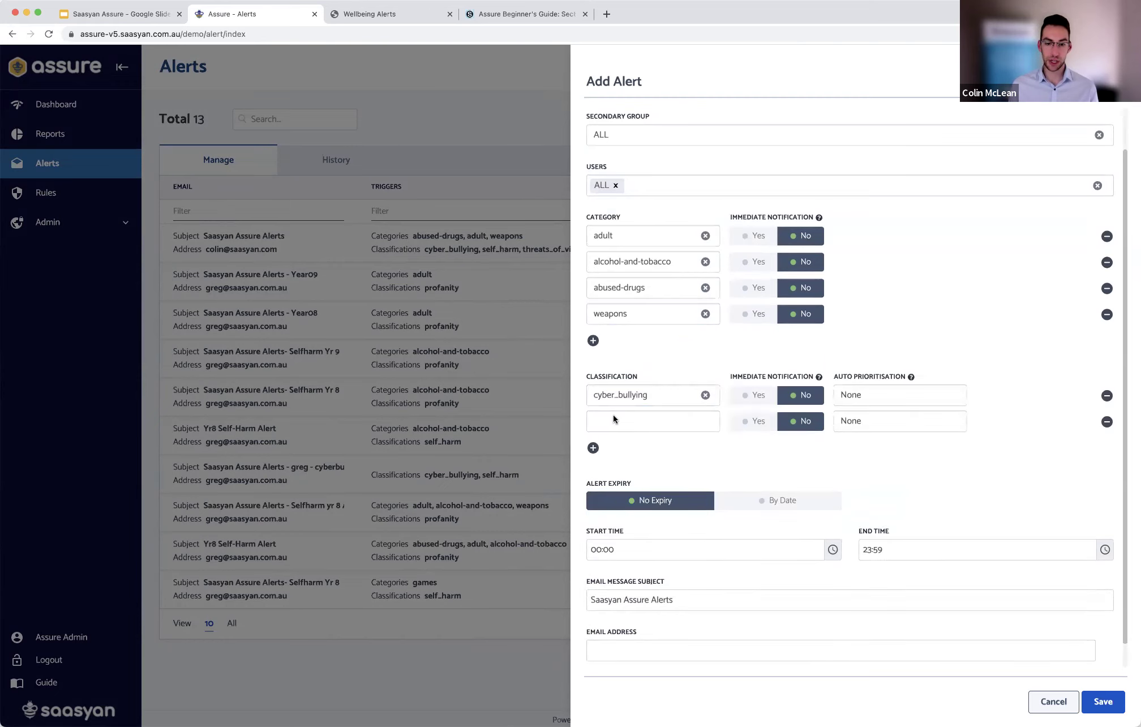
{"action": "left_click", "coordinate": [614, 418]}
{"action": "type", "text": "self"}
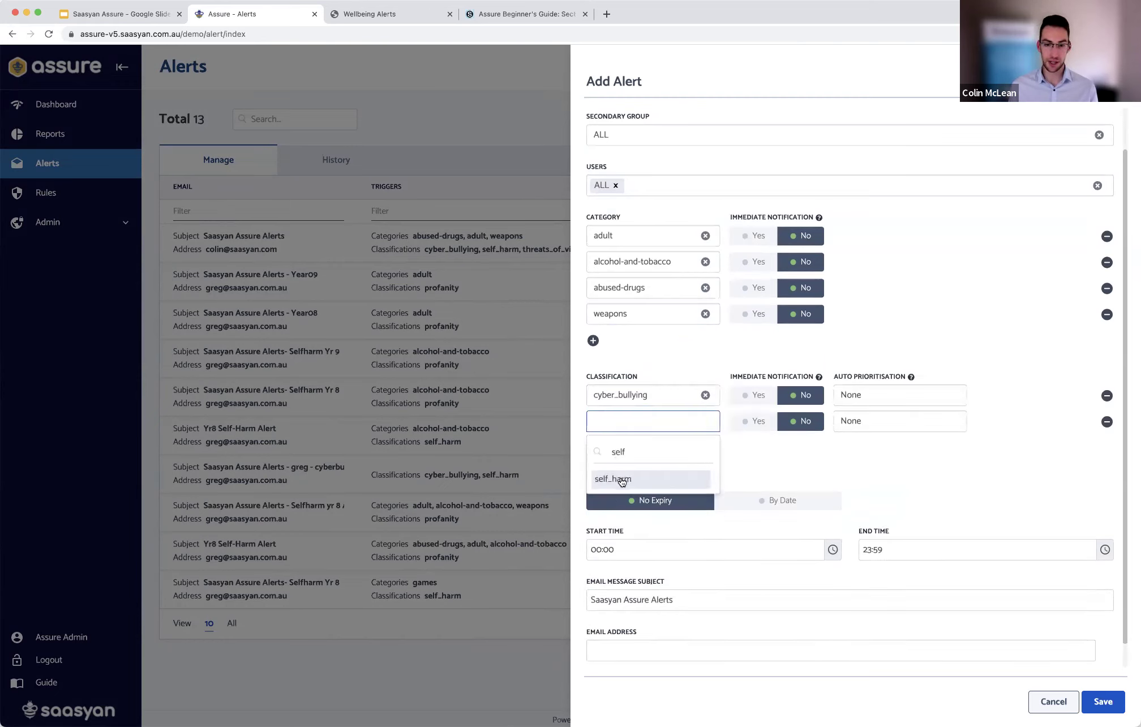
{"action": "left_click", "coordinate": [619, 479]}
Step: Add threats_of_violence and profanity as the third and fourth classifications
{"action": "left_click", "coordinate": [593, 447]}
{"action": "left_click", "coordinate": [622, 444]}
{"action": "type", "text": "thr"}
{"action": "left_click", "coordinate": [638, 504]}
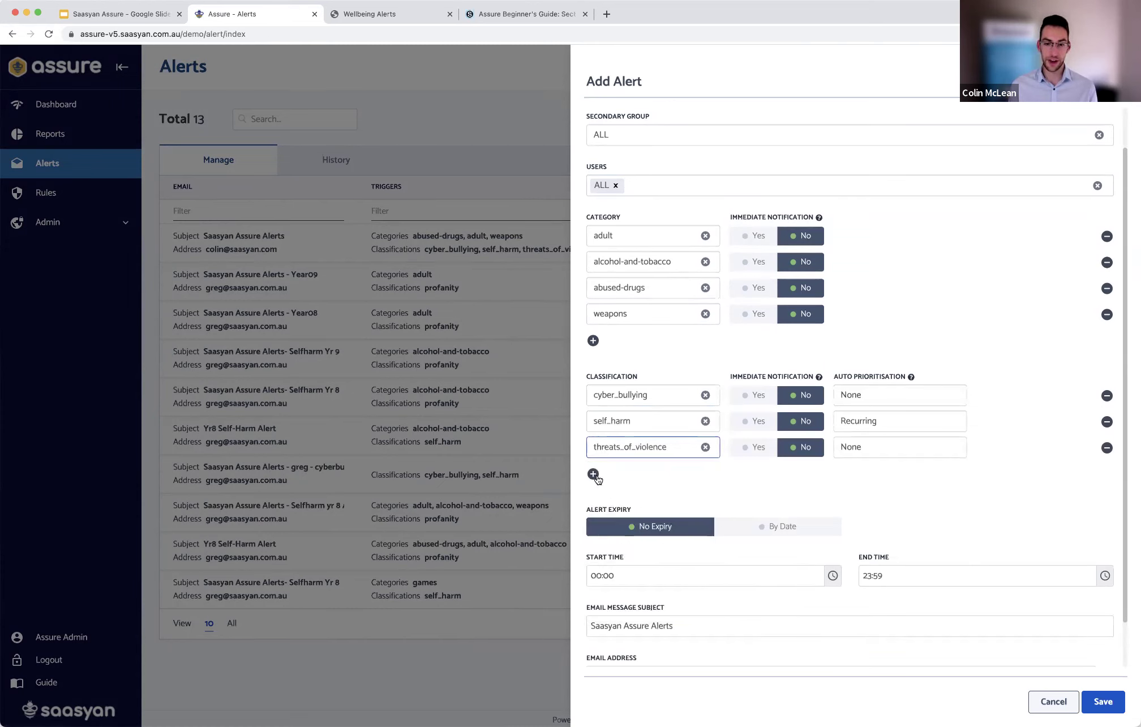
{"action": "left_click", "coordinate": [594, 475]}
{"action": "left_click", "coordinate": [653, 474]}
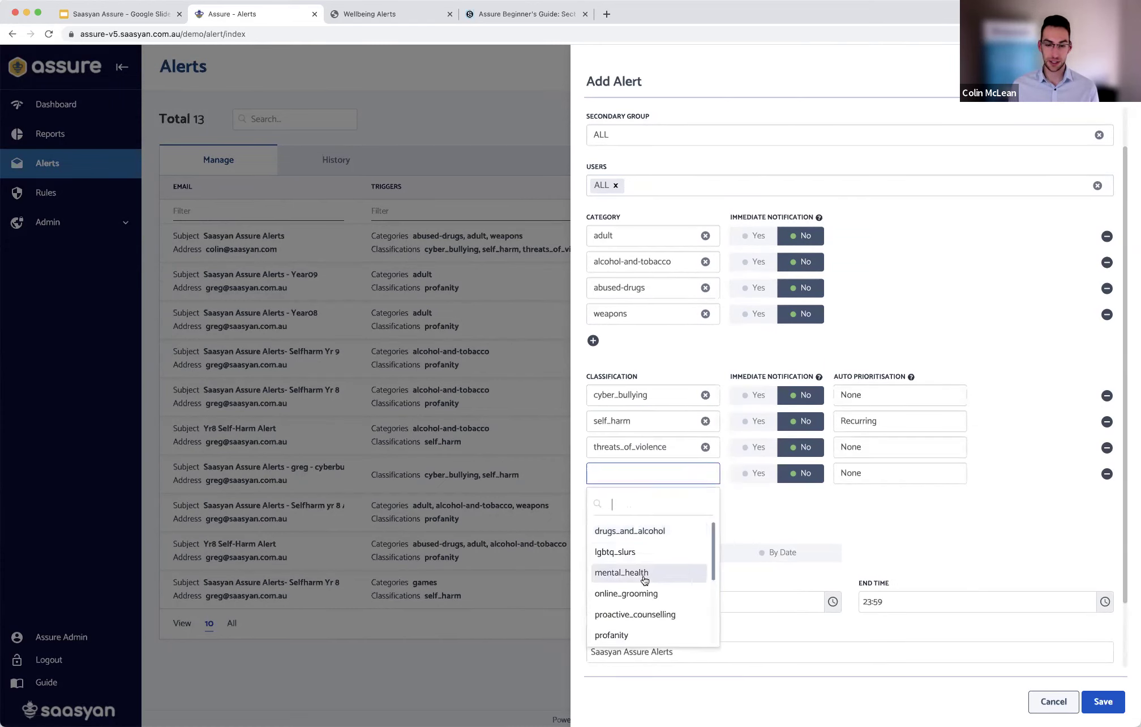
{"action": "scroll", "coordinate": [644, 579], "scroll_direction": "down", "scroll_amount": 4}
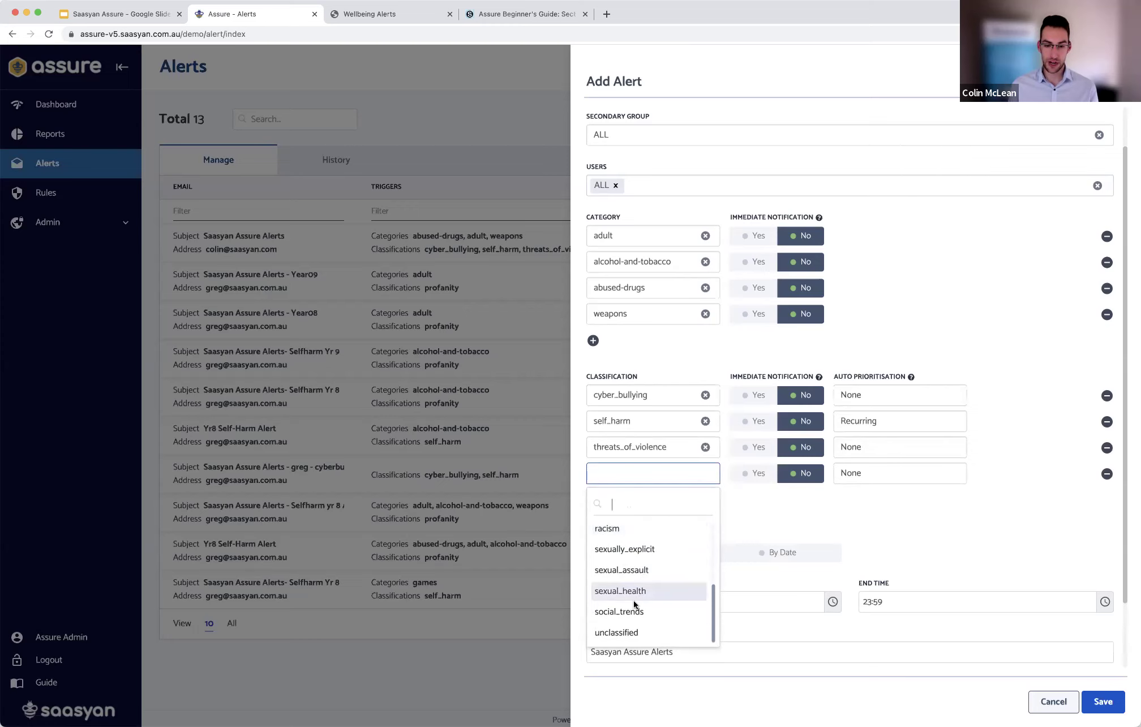
{"action": "scroll", "coordinate": [628, 579], "scroll_direction": "up", "scroll_amount": 2}
{"action": "left_click", "coordinate": [625, 559]}
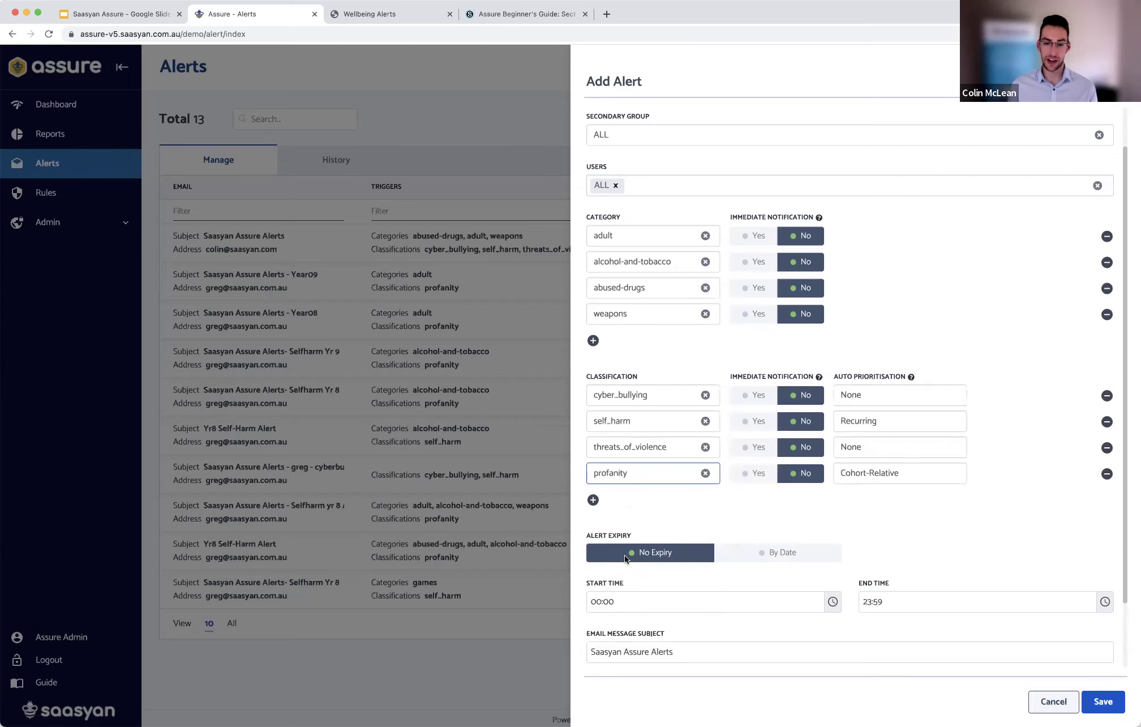
{"action": "scroll", "coordinate": [628, 506], "scroll_direction": "down", "scroll_amount": 1}
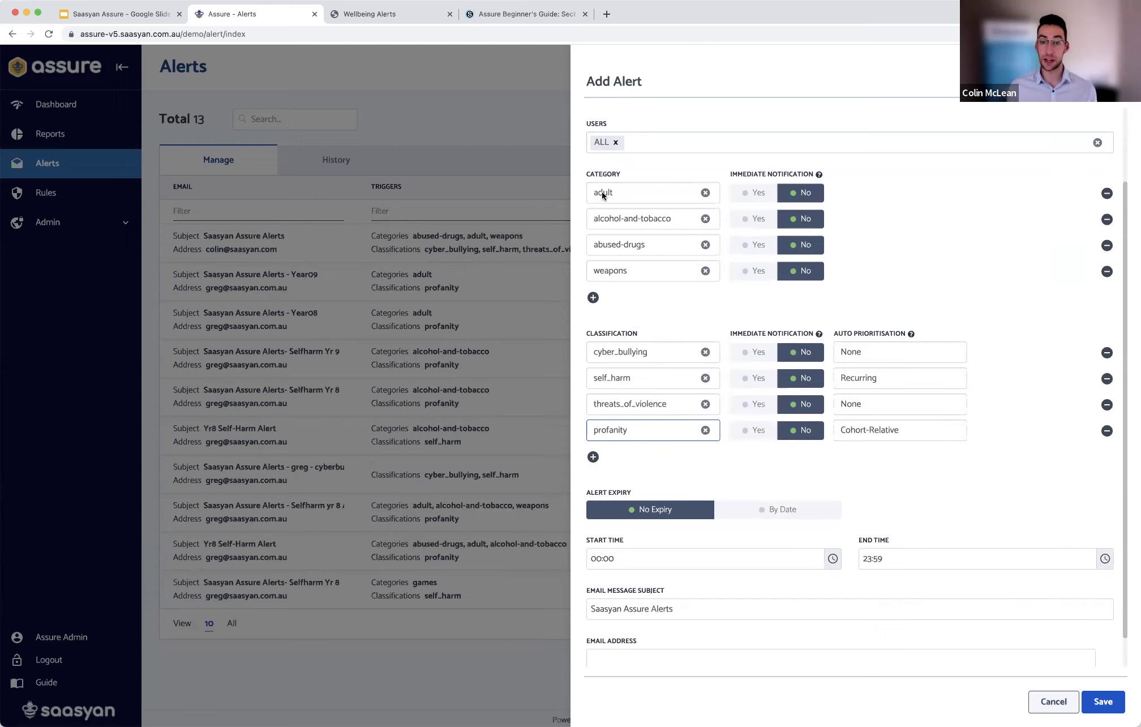
Step: Add sexually_explicit as the fifth classification of the alert
{"action": "left_click", "coordinate": [594, 456]}
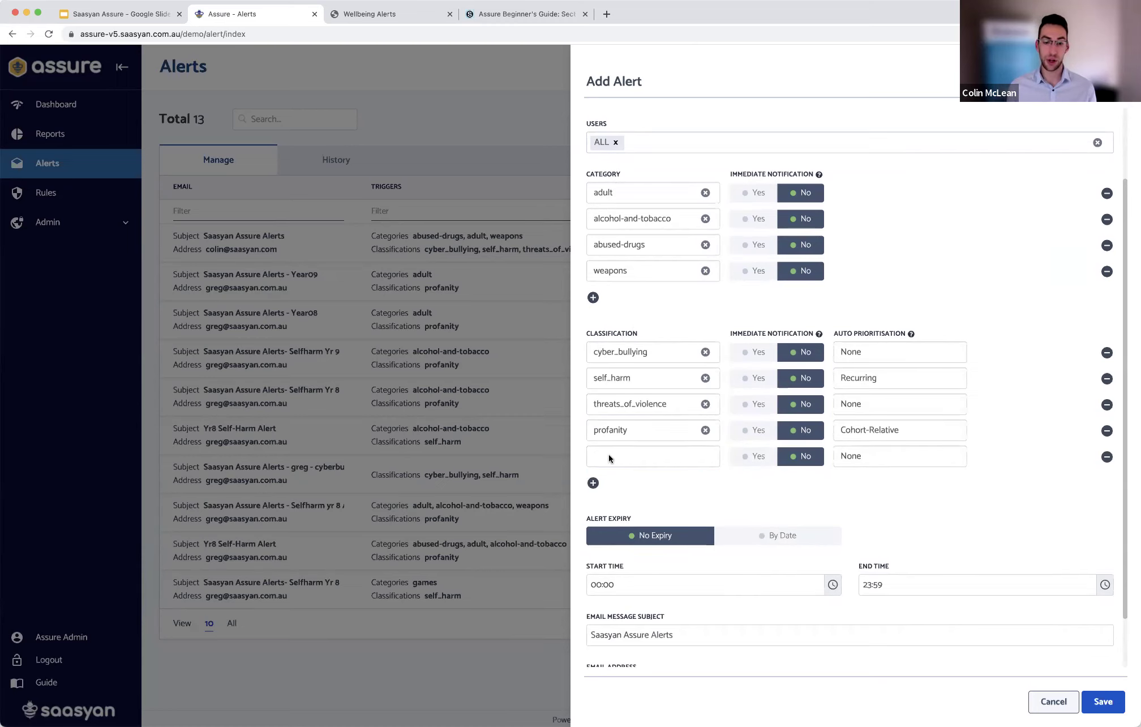
{"action": "left_click", "coordinate": [609, 454]}
{"action": "scroll", "coordinate": [643, 519], "scroll_direction": "down", "scroll_amount": 5}
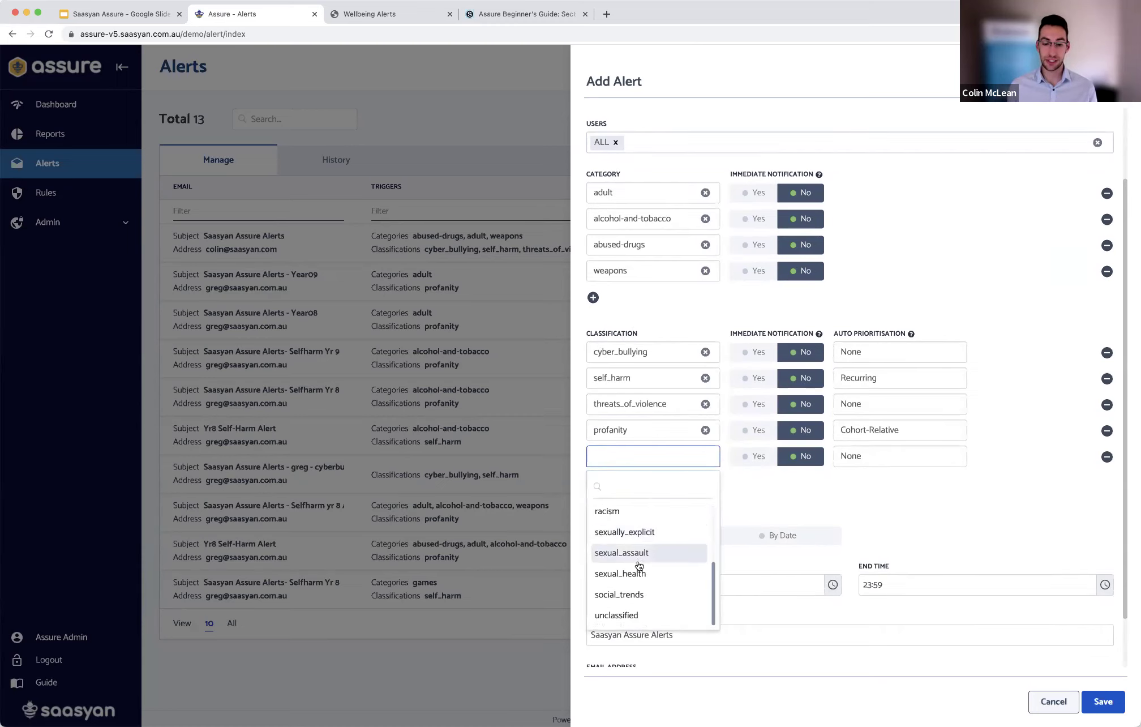
{"action": "left_click", "coordinate": [632, 532]}
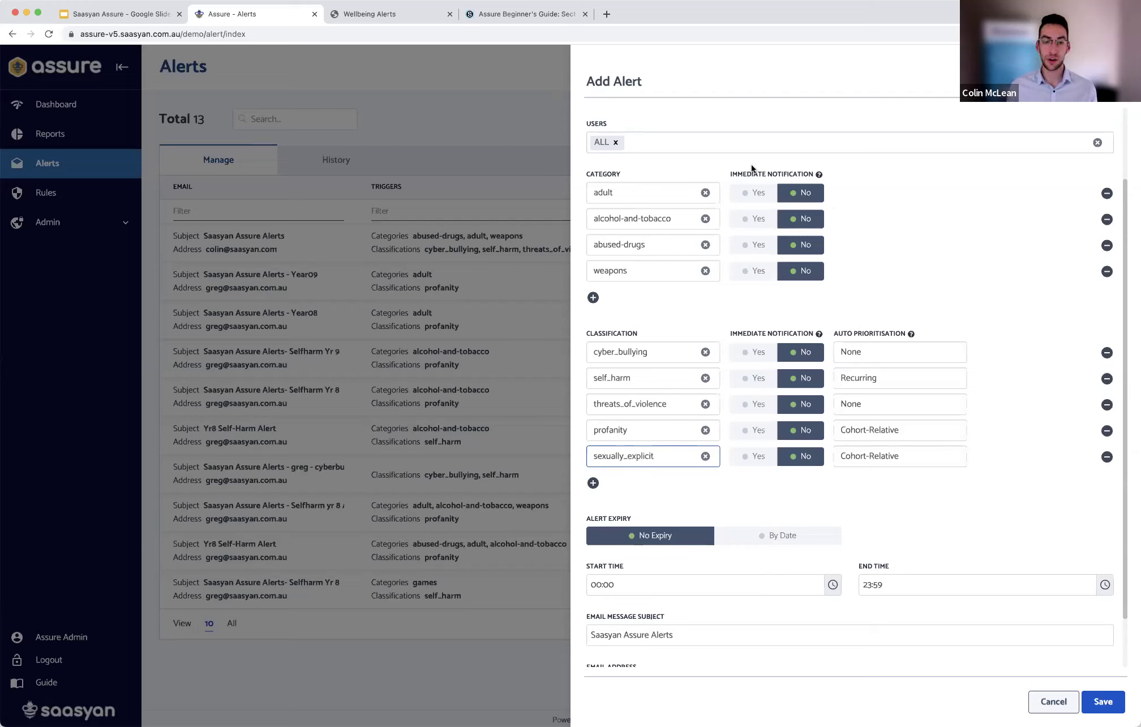
Step: Turn on Immediate Notification for weapons, self_harm and threats_of_violence
{"action": "left_click", "coordinate": [753, 273]}
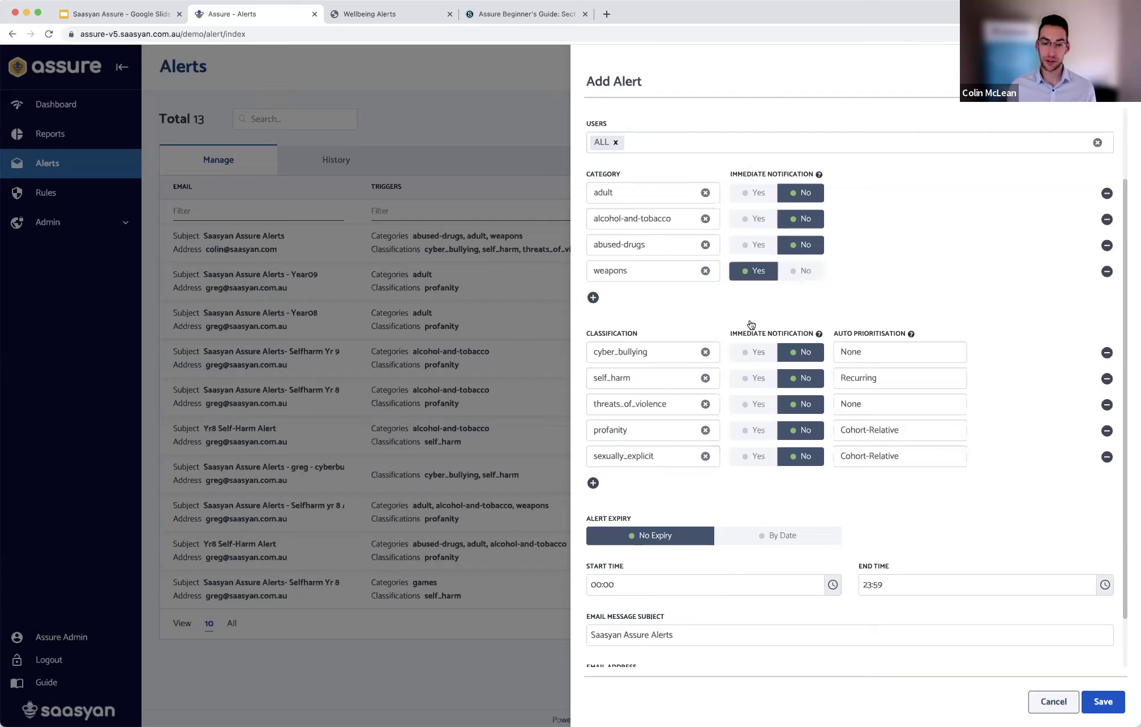
{"action": "left_click", "coordinate": [759, 379]}
{"action": "left_click", "coordinate": [757, 404]}
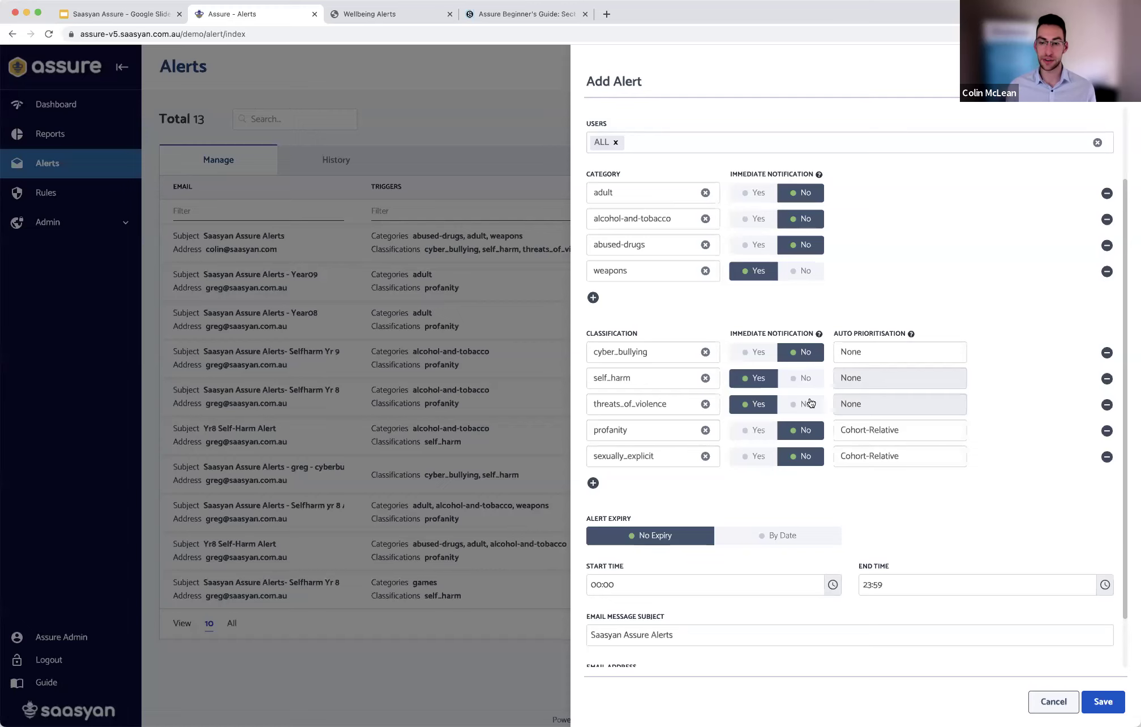
Step: Keep Cohort-Relative auto-prioritisation for the profanity classification
{"action": "scroll", "coordinate": [811, 403], "scroll_direction": "down", "scroll_amount": 2}
{"action": "scroll", "coordinate": [852, 420], "scroll_direction": "down", "scroll_amount": 1}
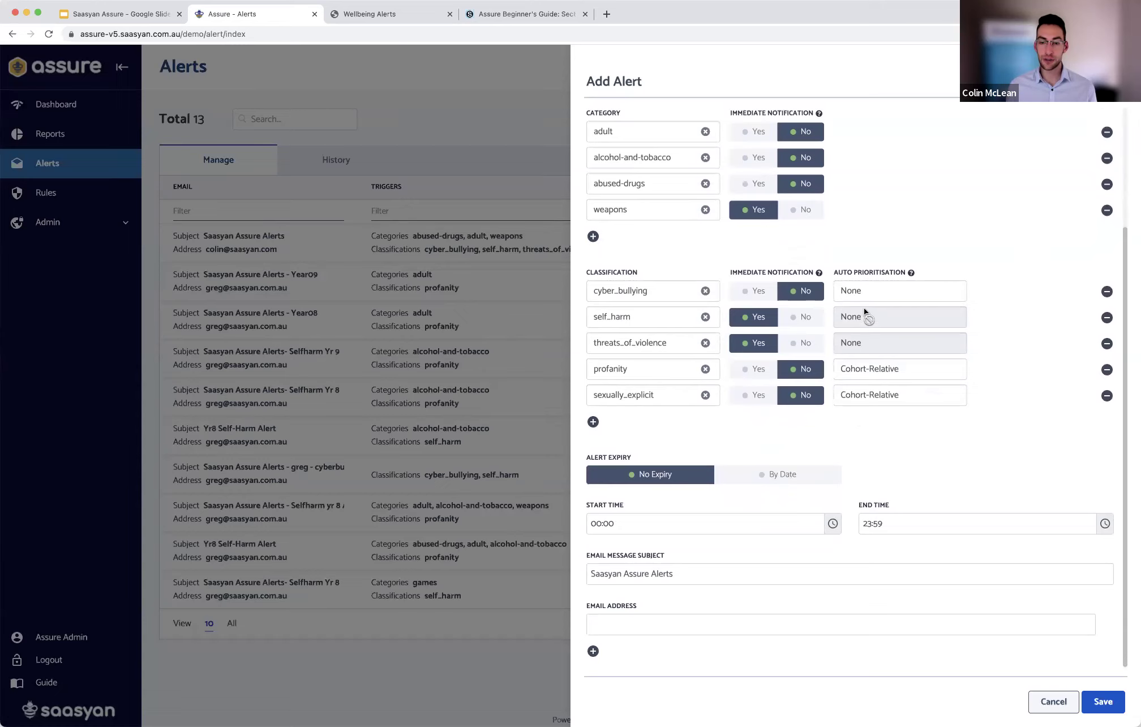
{"action": "left_click", "coordinate": [891, 371]}
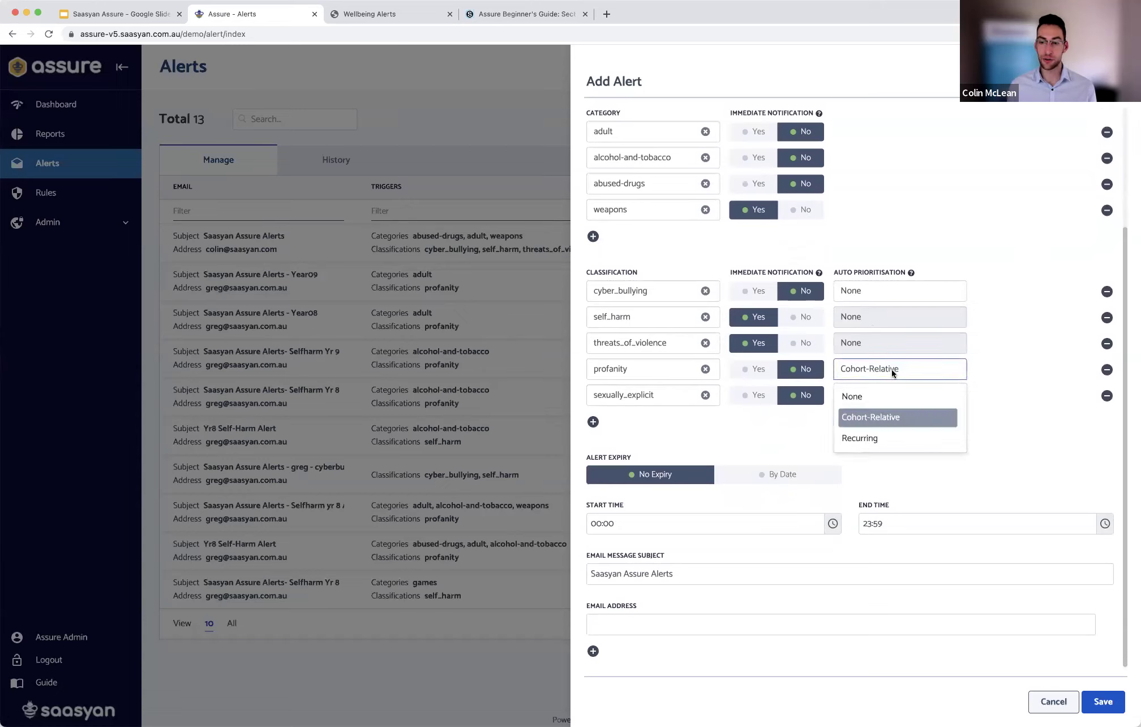
{"action": "left_click", "coordinate": [861, 418]}
Step: Add sexual_assault, try Cohort-Relative then None prioritisation, and cancel the unsaved alert
{"action": "left_click", "coordinate": [592, 421]}
{"action": "left_click", "coordinate": [641, 420]}
{"action": "scroll", "coordinate": [645, 542], "scroll_direction": "down", "scroll_amount": 3}
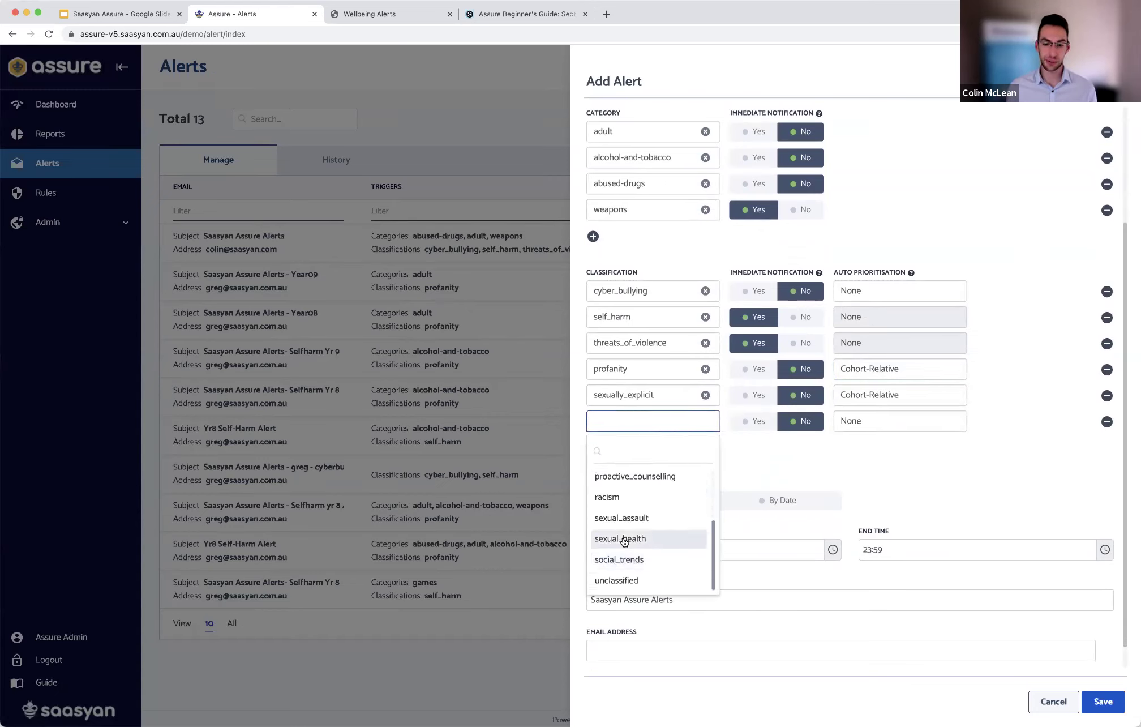
{"action": "left_click", "coordinate": [643, 518]}
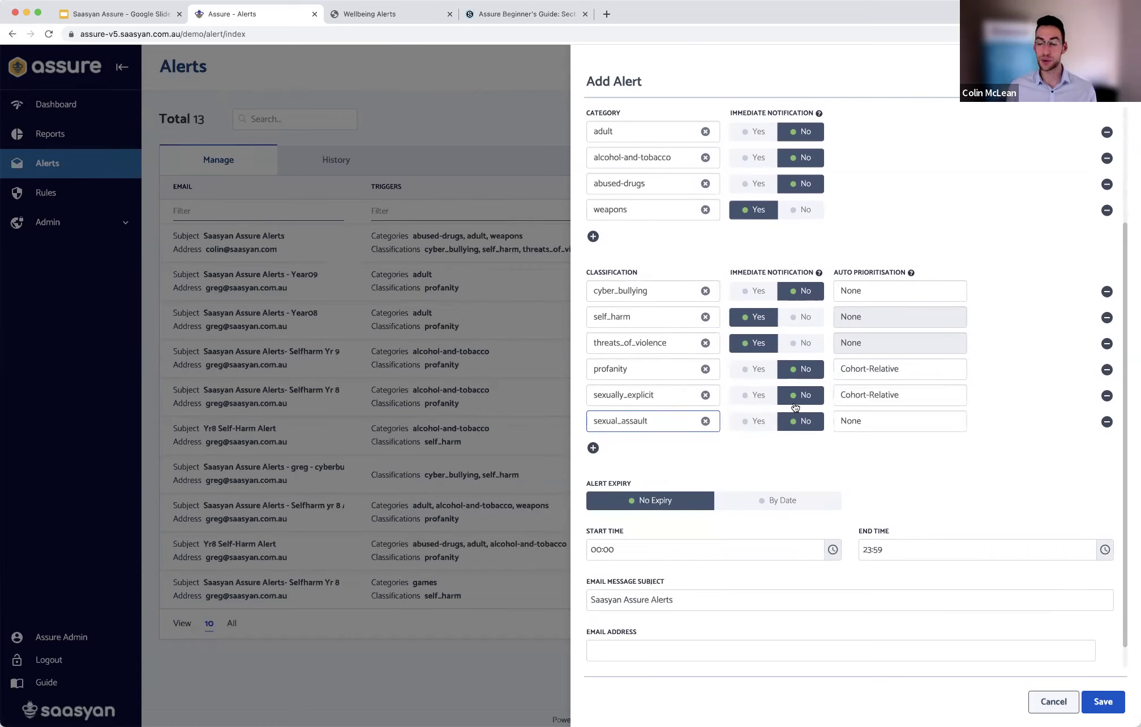
{"action": "left_click", "coordinate": [884, 416]}
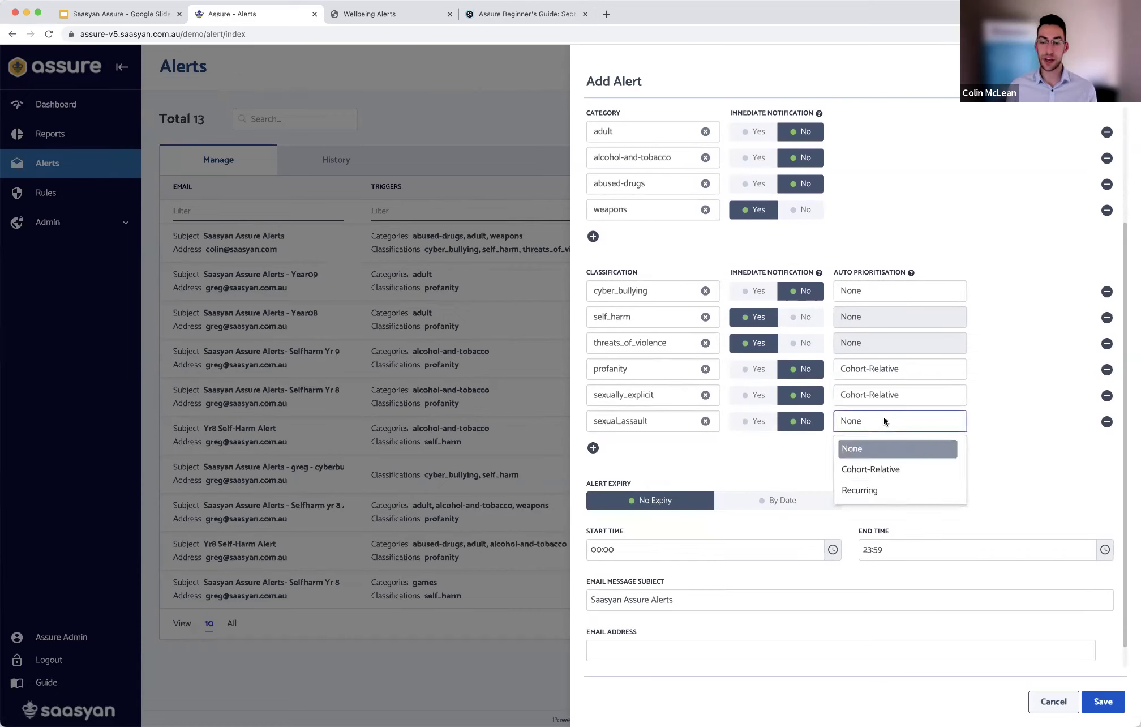
{"action": "left_click", "coordinate": [885, 471]}
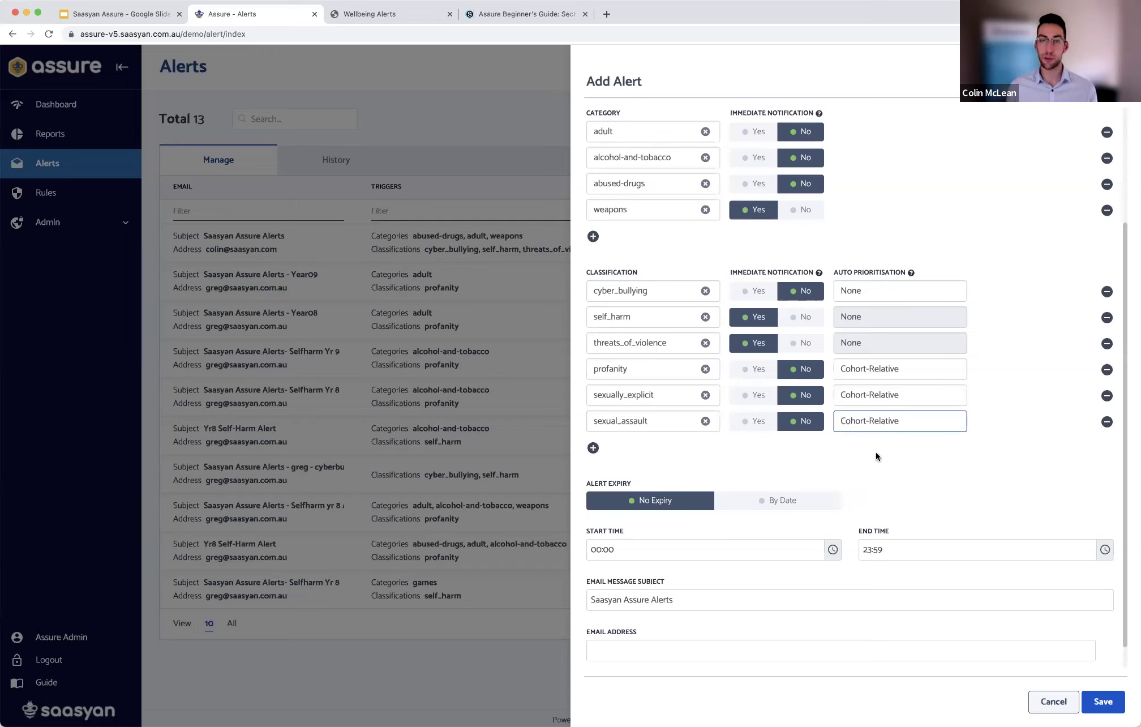
{"action": "left_click", "coordinate": [871, 423]}
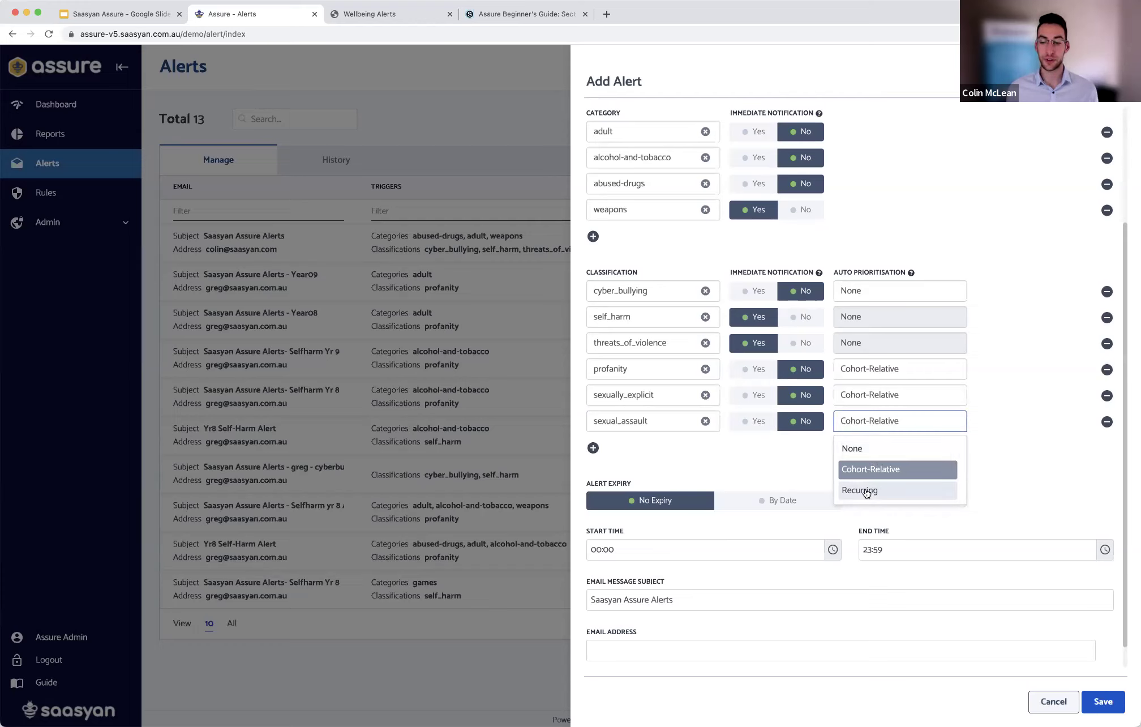
{"action": "left_click", "coordinate": [854, 450]}
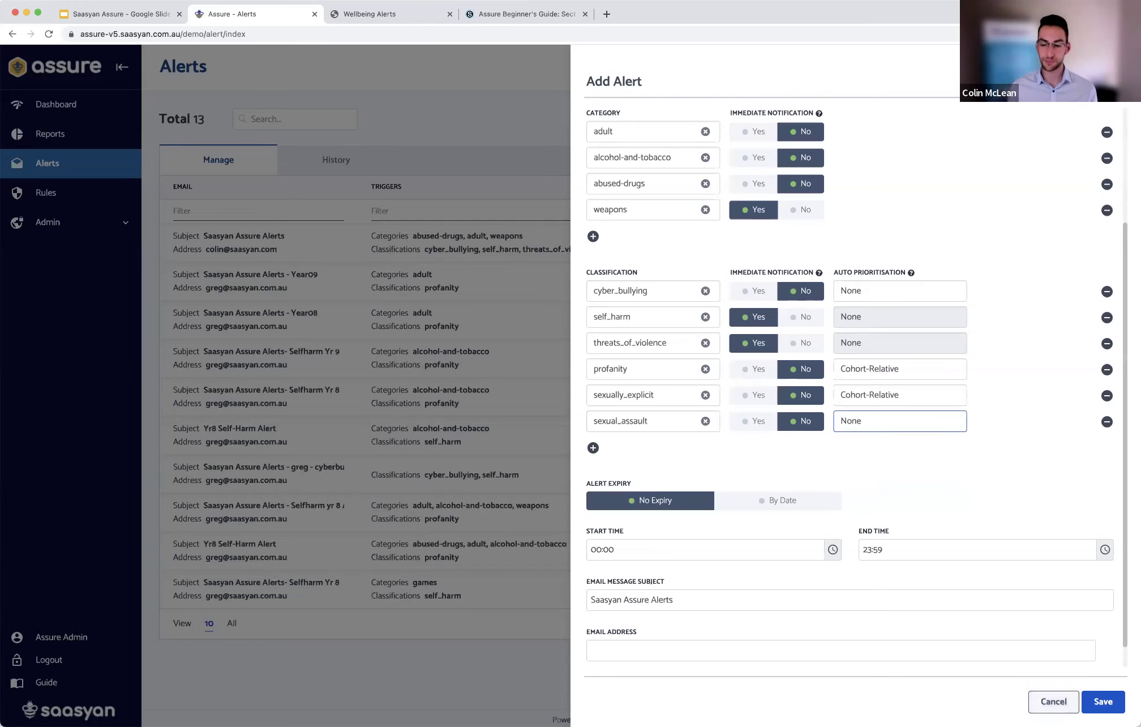
{"action": "left_click", "coordinate": [1054, 701]}
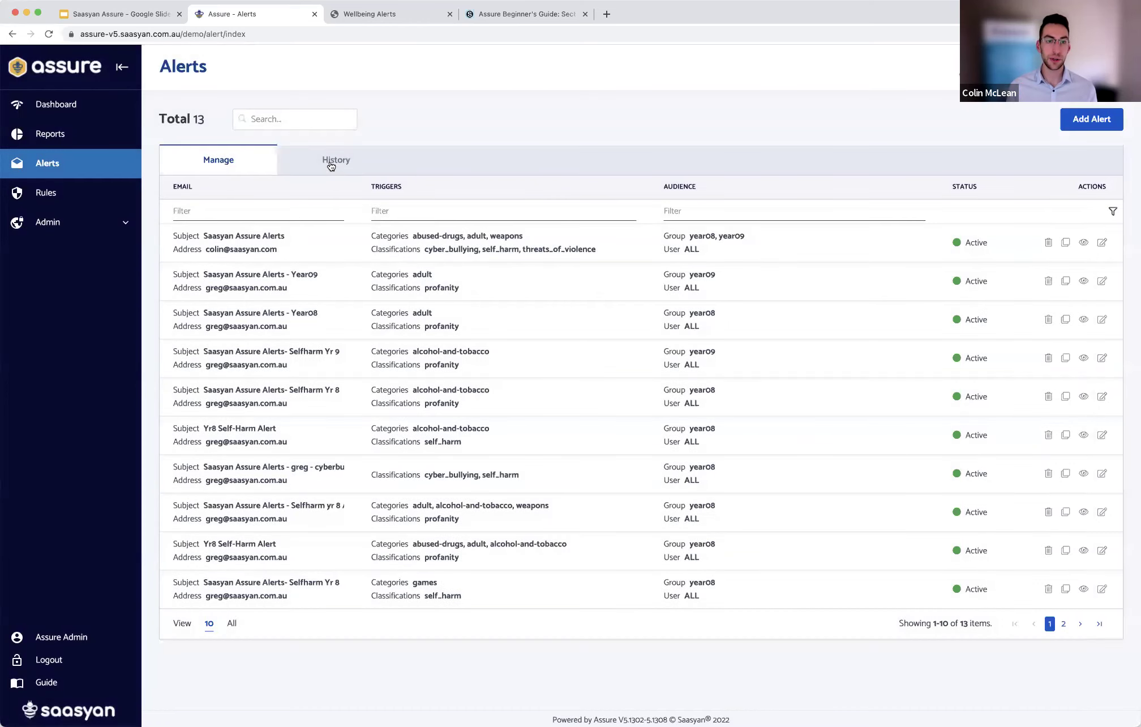
Step: Switch to the Wellbeing Alerts email report and scroll through its alerts
{"action": "left_click", "coordinate": [331, 166]}
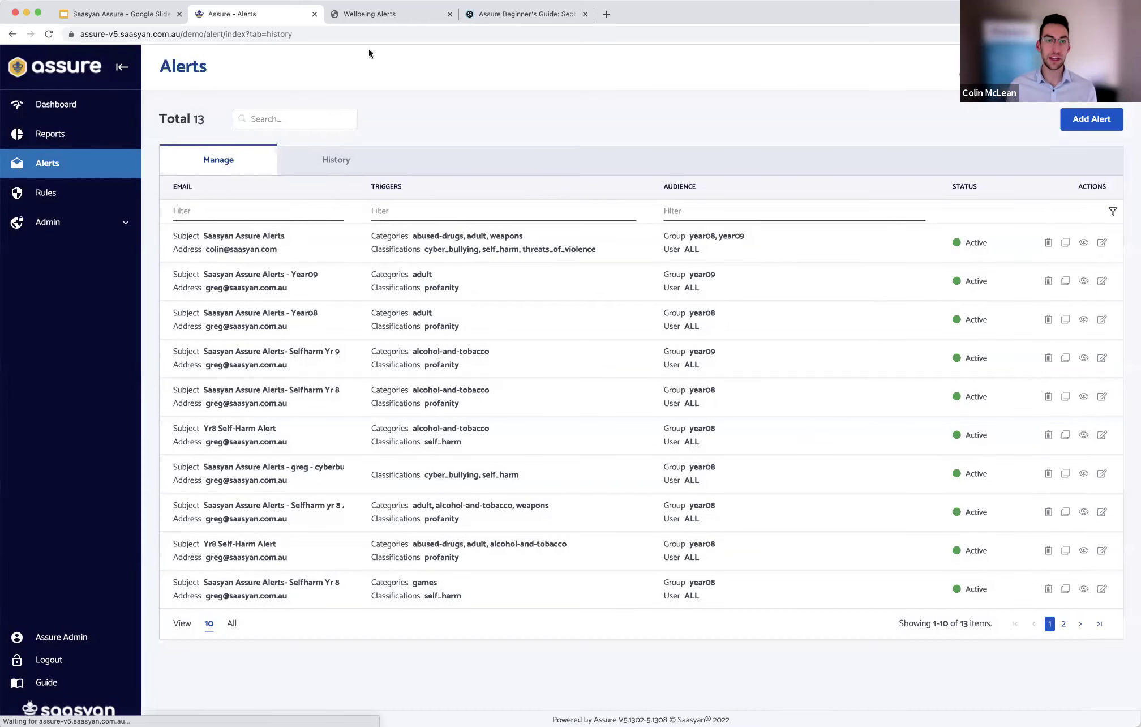
{"action": "left_click", "coordinate": [364, 14]}
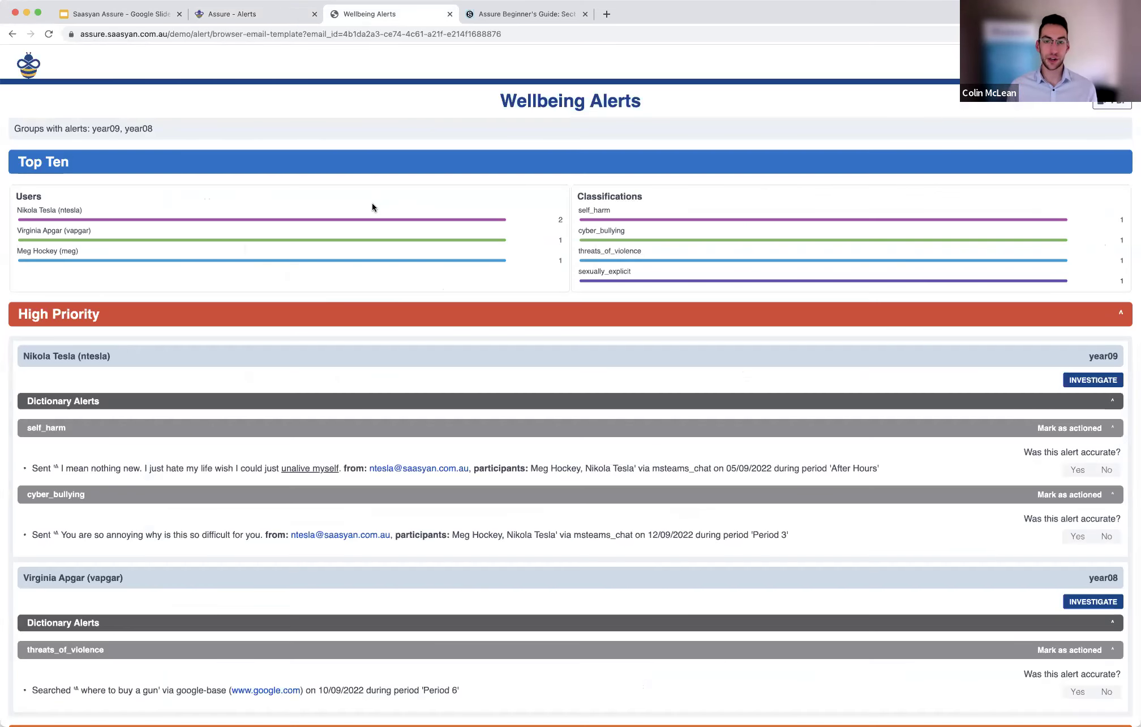
{"action": "scroll", "coordinate": [372, 207], "scroll_direction": "down", "scroll_amount": 1}
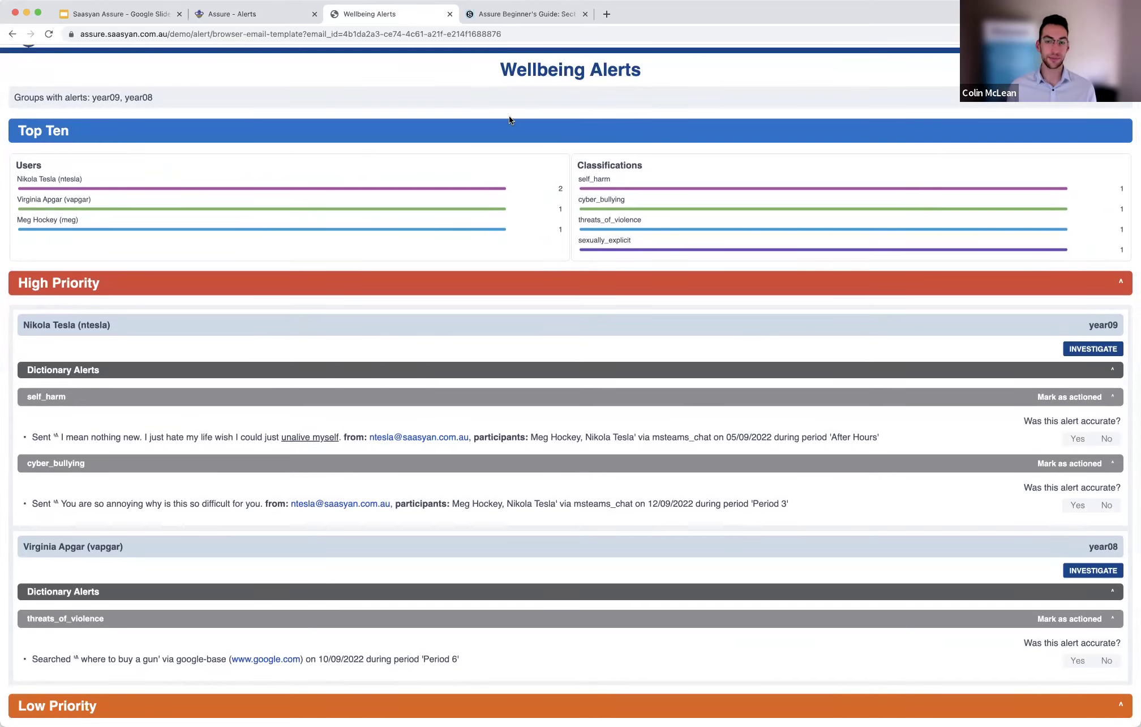
{"action": "scroll", "coordinate": [594, 243], "scroll_direction": "down", "scroll_amount": 3}
{"action": "scroll", "coordinate": [82, 206], "scroll_direction": "down", "scroll_amount": 5}
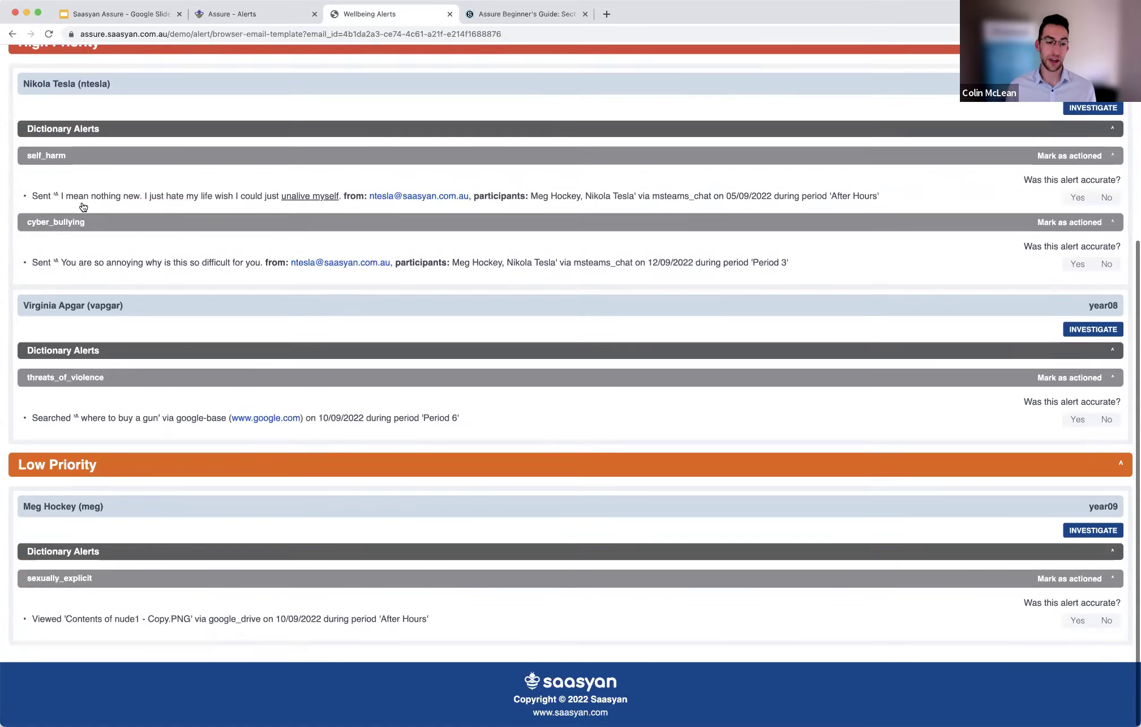
{"action": "scroll", "coordinate": [82, 205], "scroll_direction": "up", "scroll_amount": 4}
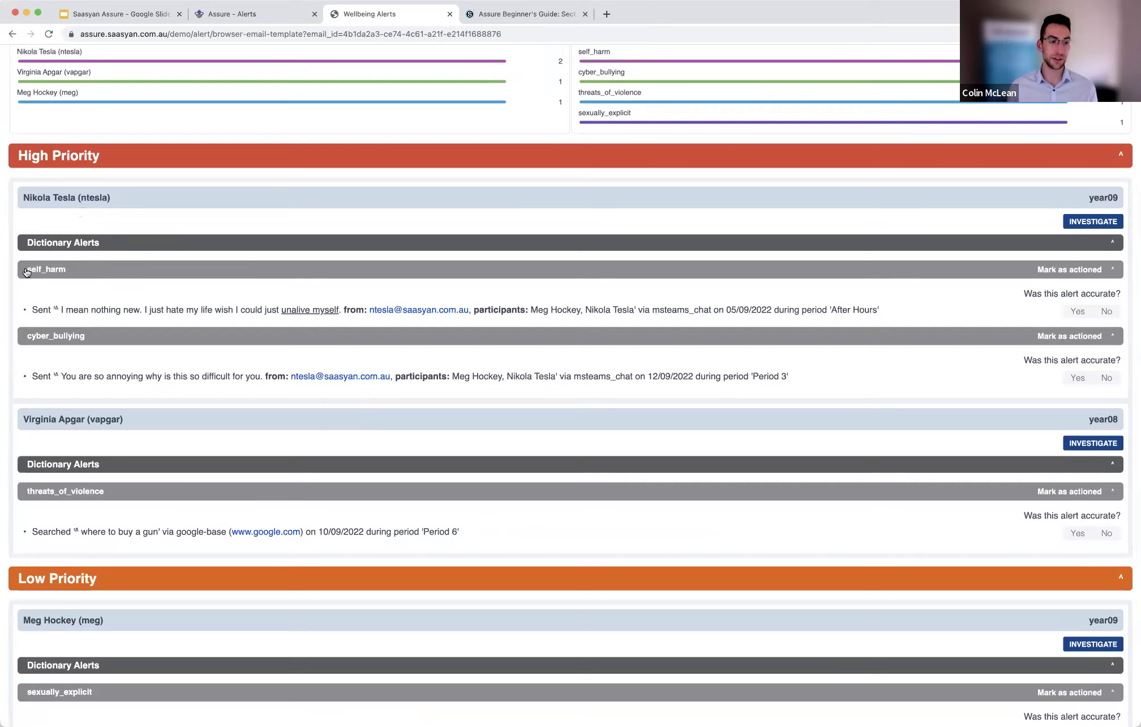
Step: Highlight the self_harm alert's phrase, participants and After Hours period, then the cyber_bullying message
{"action": "left_click_drag", "start_coordinate": [25, 271], "coordinate": [338, 309]}
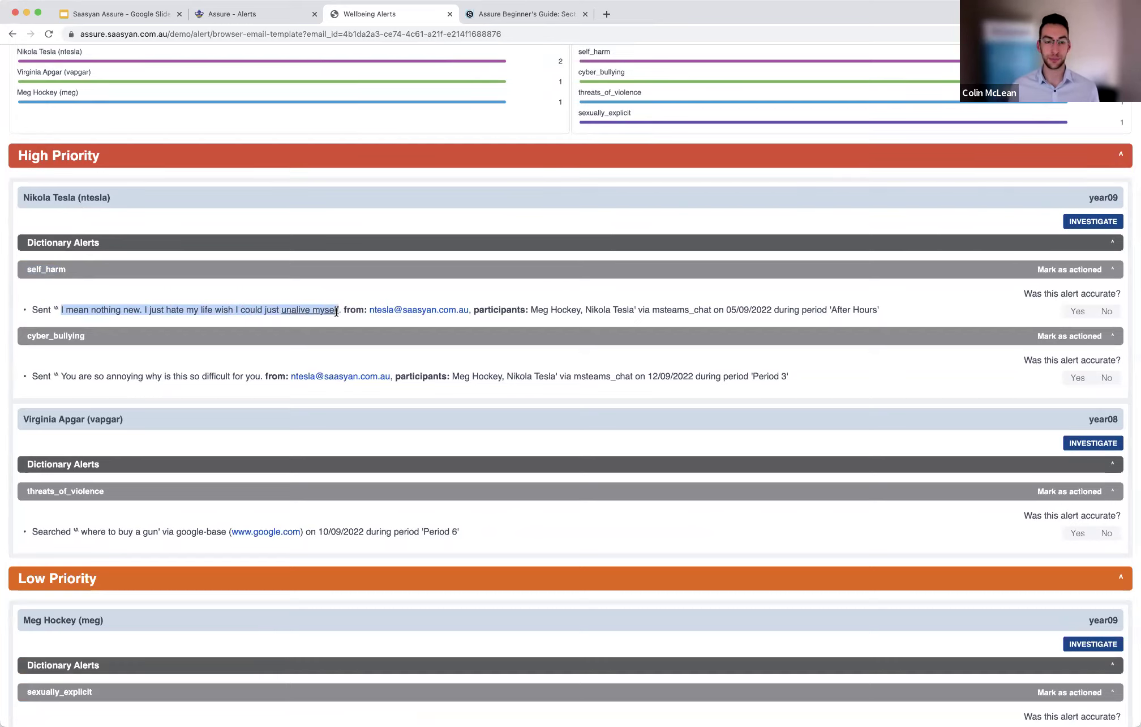
{"action": "left_click", "coordinate": [279, 309]}
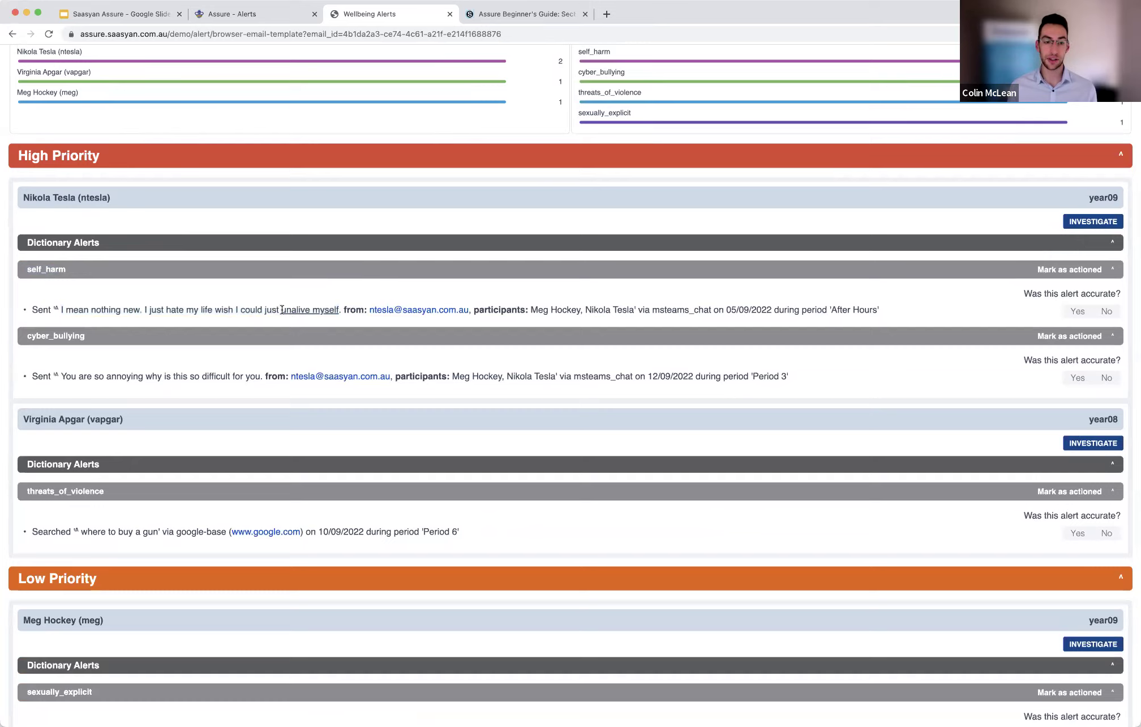
{"action": "left_click_drag", "start_coordinate": [282, 309], "coordinate": [336, 310]}
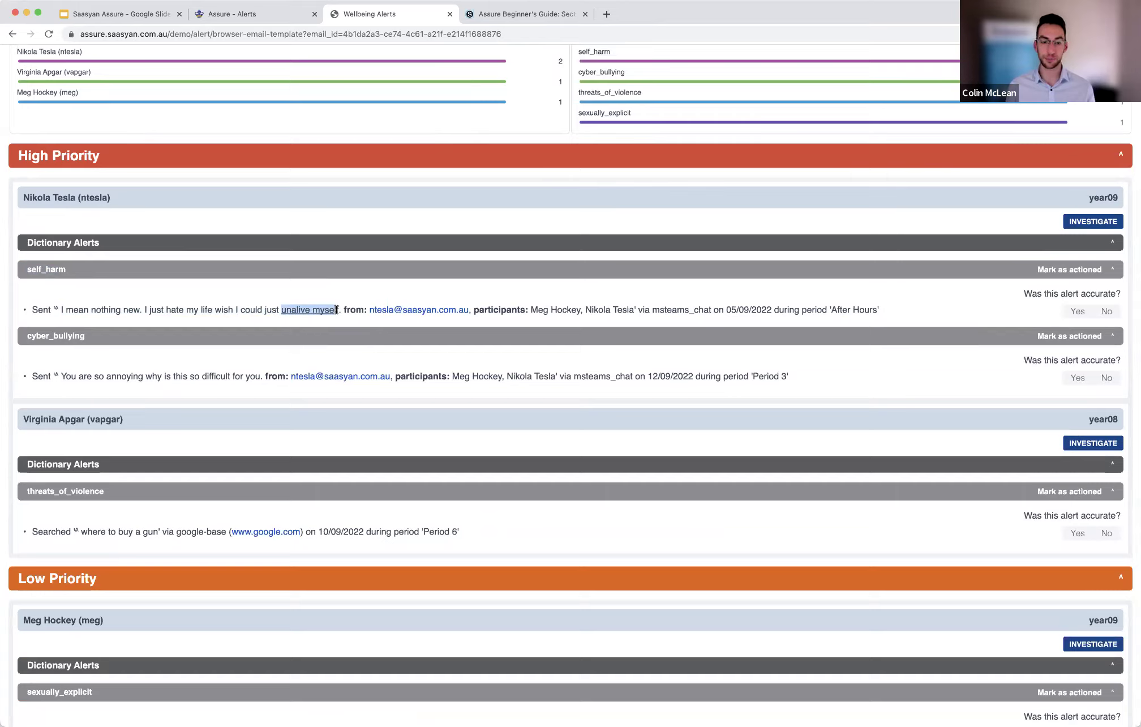
{"action": "left_click_drag", "start_coordinate": [337, 310], "coordinate": [342, 313]}
{"action": "left_click_drag", "start_coordinate": [531, 310], "coordinate": [712, 310]}
{"action": "left_click_drag", "start_coordinate": [831, 309], "coordinate": [879, 310]}
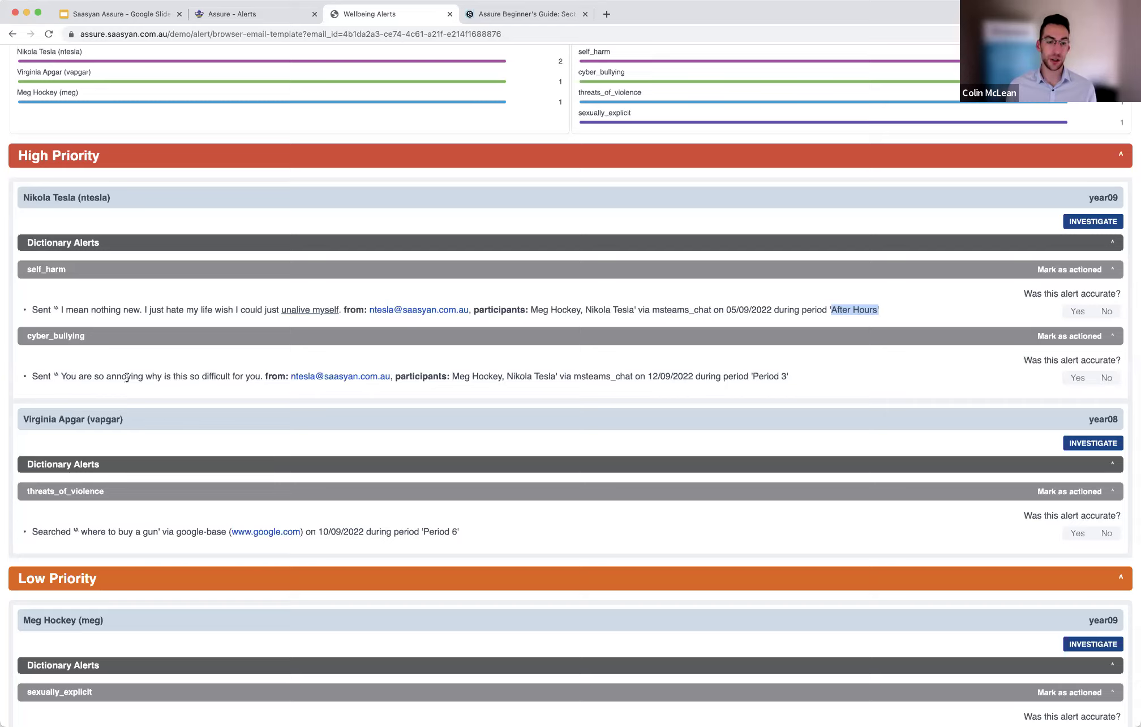
{"action": "left_click_drag", "start_coordinate": [61, 376], "coordinate": [259, 376]}
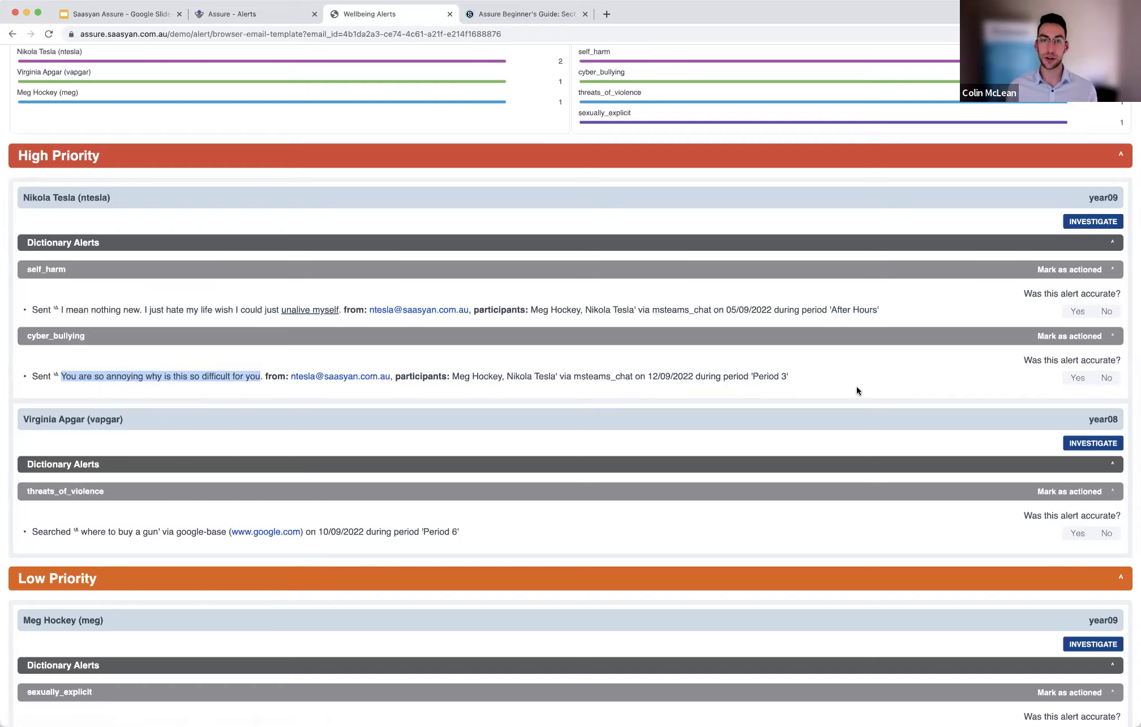
Step: Review the lower Wellbeing Alerts, including the 'where to buy a gun' search and the google_drive source
{"action": "scroll", "coordinate": [811, 409], "scroll_direction": "down", "scroll_amount": 1}
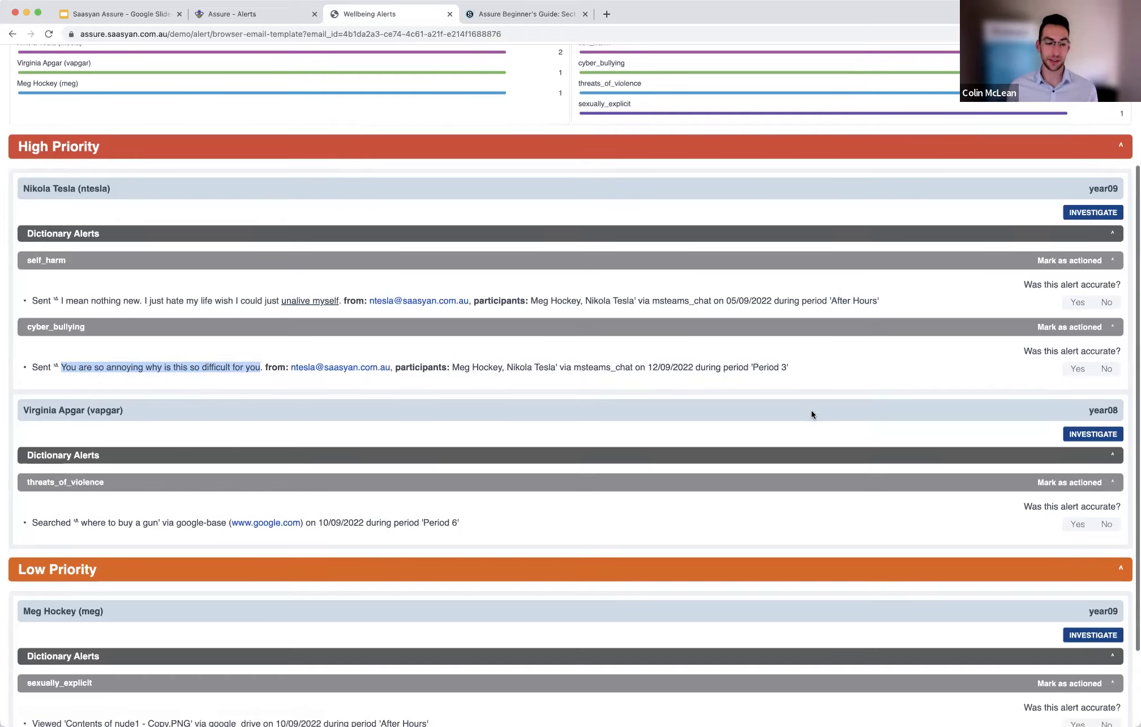
{"action": "scroll", "coordinate": [435, 438], "scroll_direction": "down", "scroll_amount": 3}
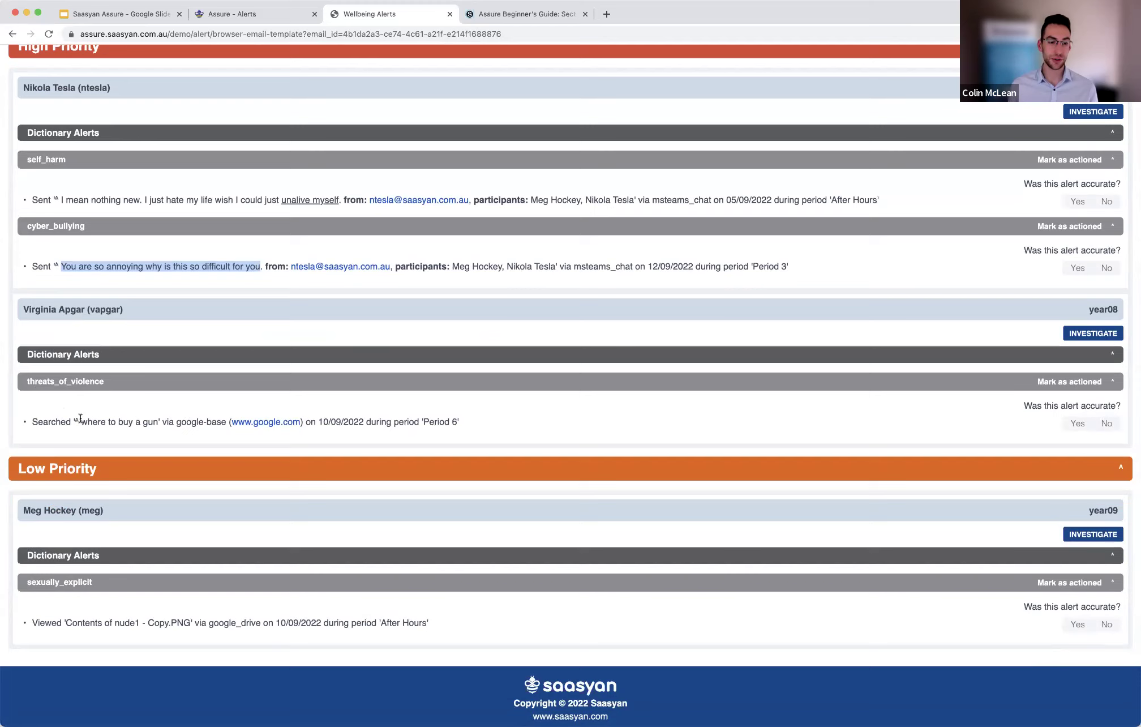
{"action": "left_click_drag", "start_coordinate": [80, 421], "coordinate": [160, 423]}
{"action": "scroll", "coordinate": [160, 422], "scroll_direction": "down", "scroll_amount": 1}
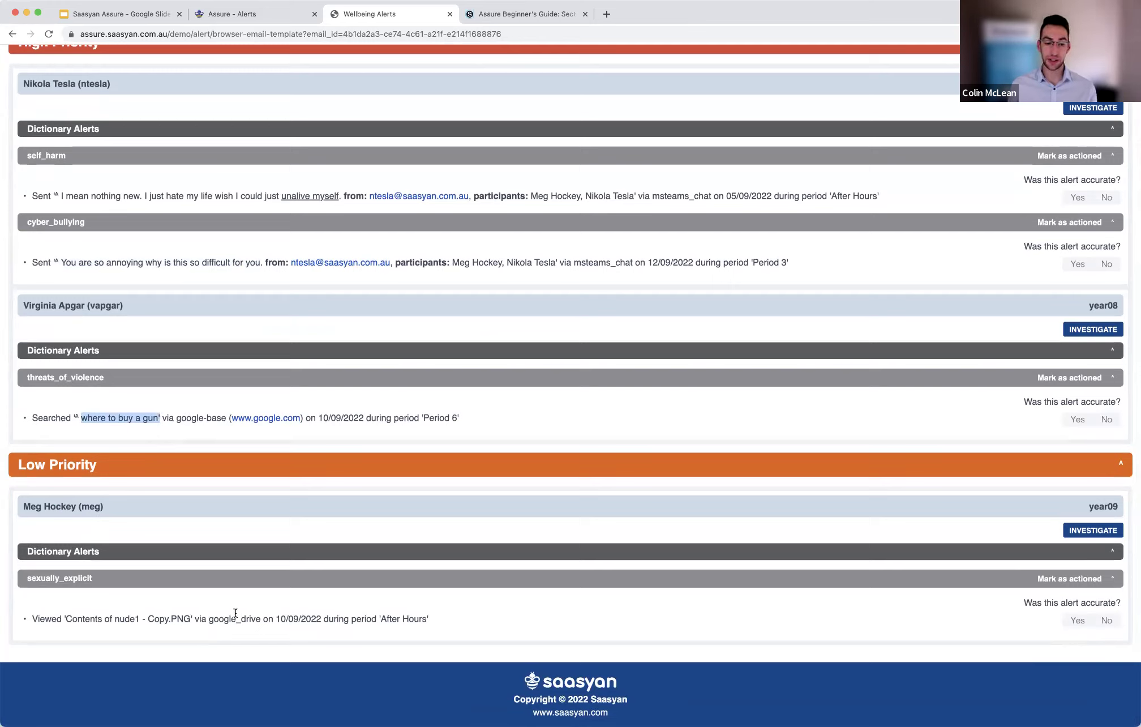
{"action": "left_click_drag", "start_coordinate": [261, 618], "coordinate": [210, 616]}
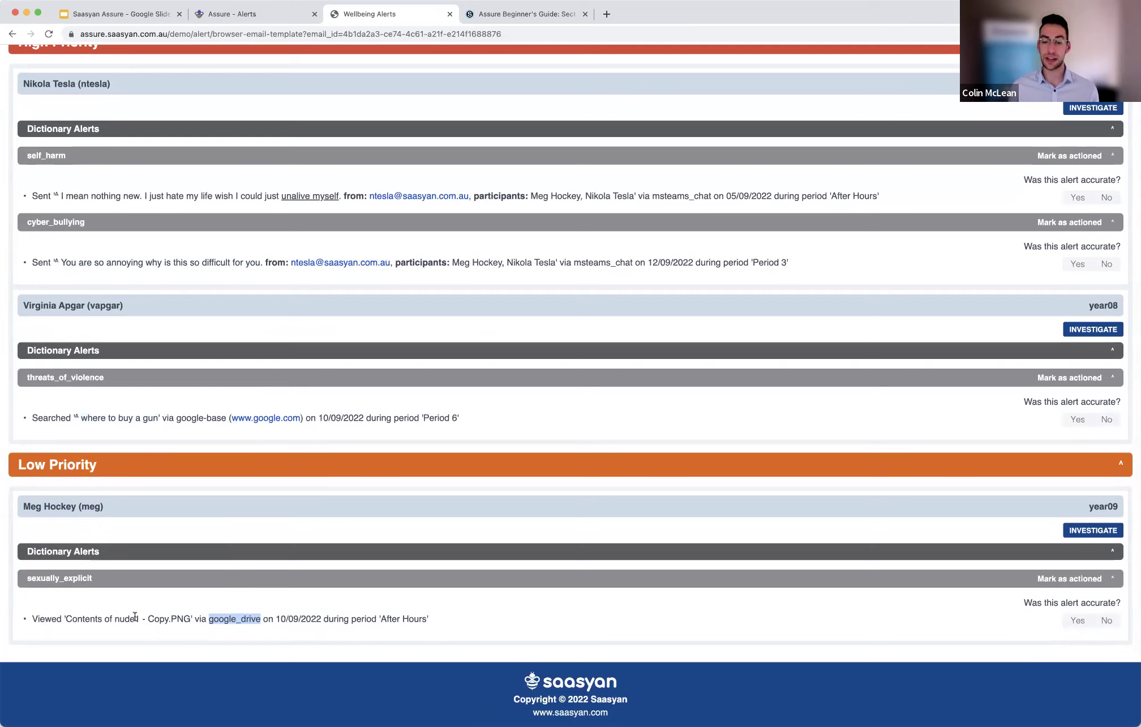
{"action": "scroll", "coordinate": [134, 616], "scroll_direction": "up", "scroll_amount": 5}
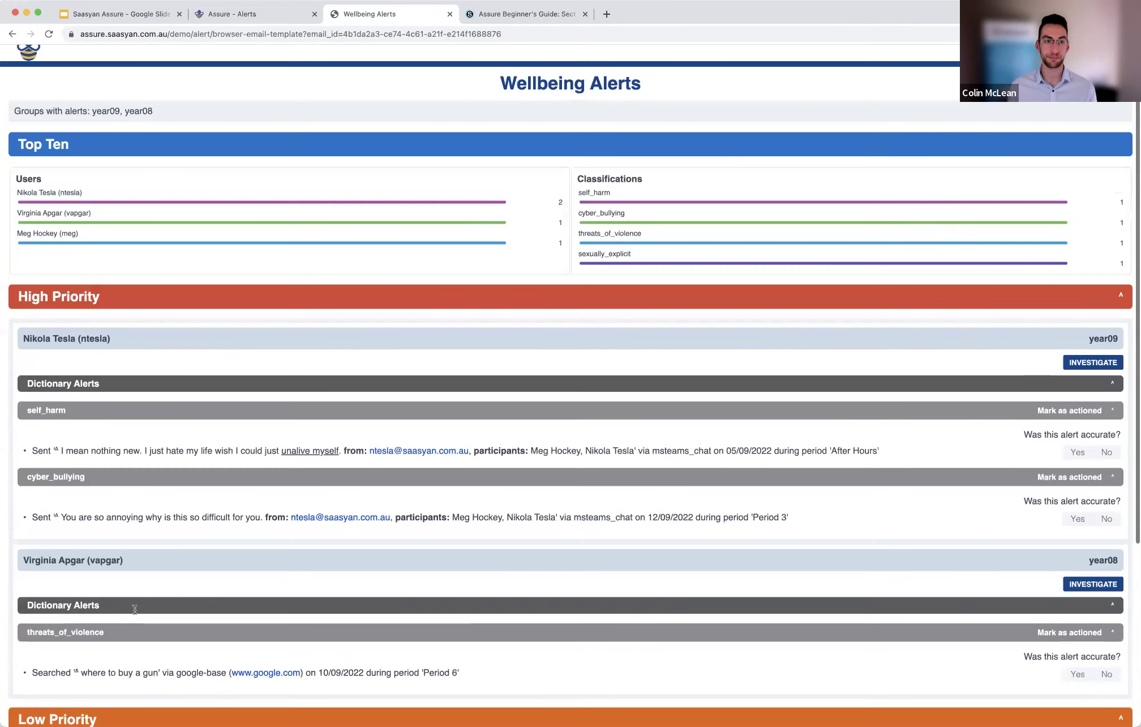
Step: Filter the Assure alert history to Chat alerts and read the conversation behind the cyber_bullying message
{"action": "left_click", "coordinate": [252, 13]}
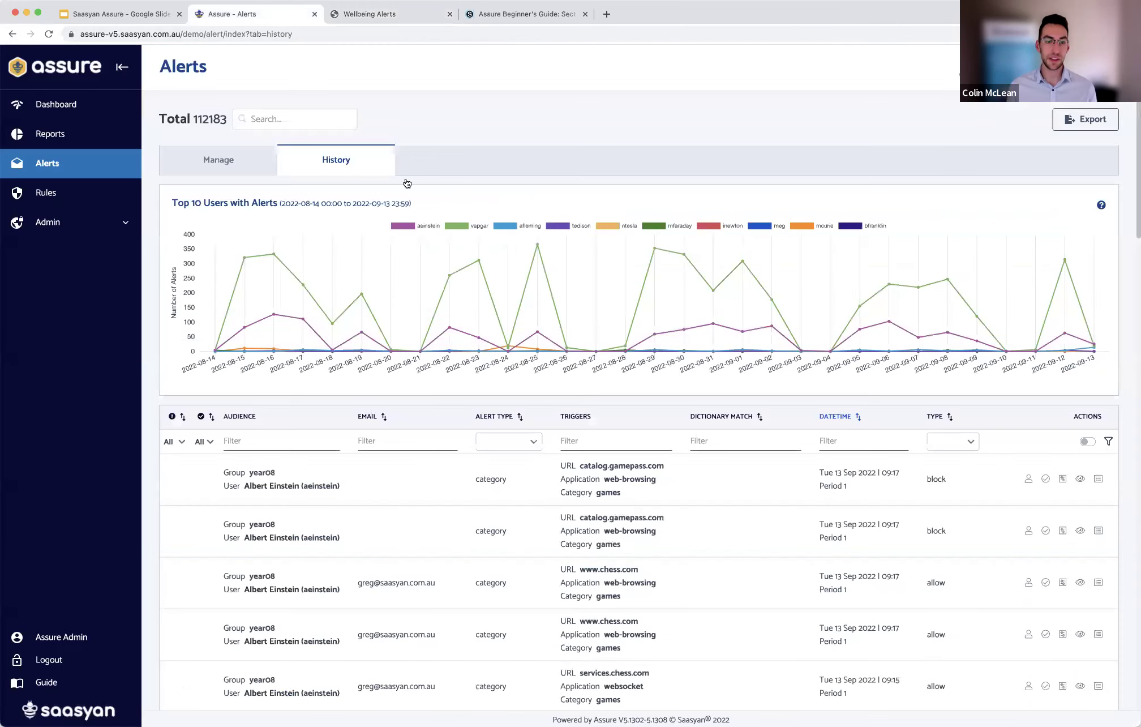
{"action": "left_click", "coordinate": [954, 445]}
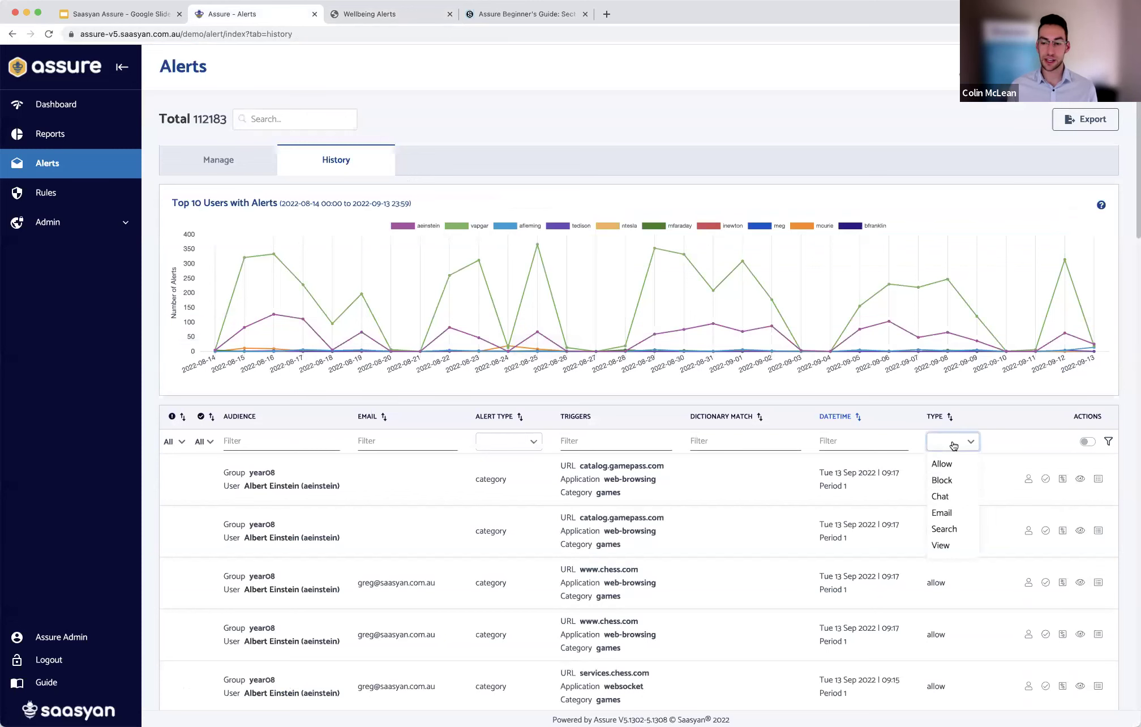
{"action": "left_click", "coordinate": [946, 491]}
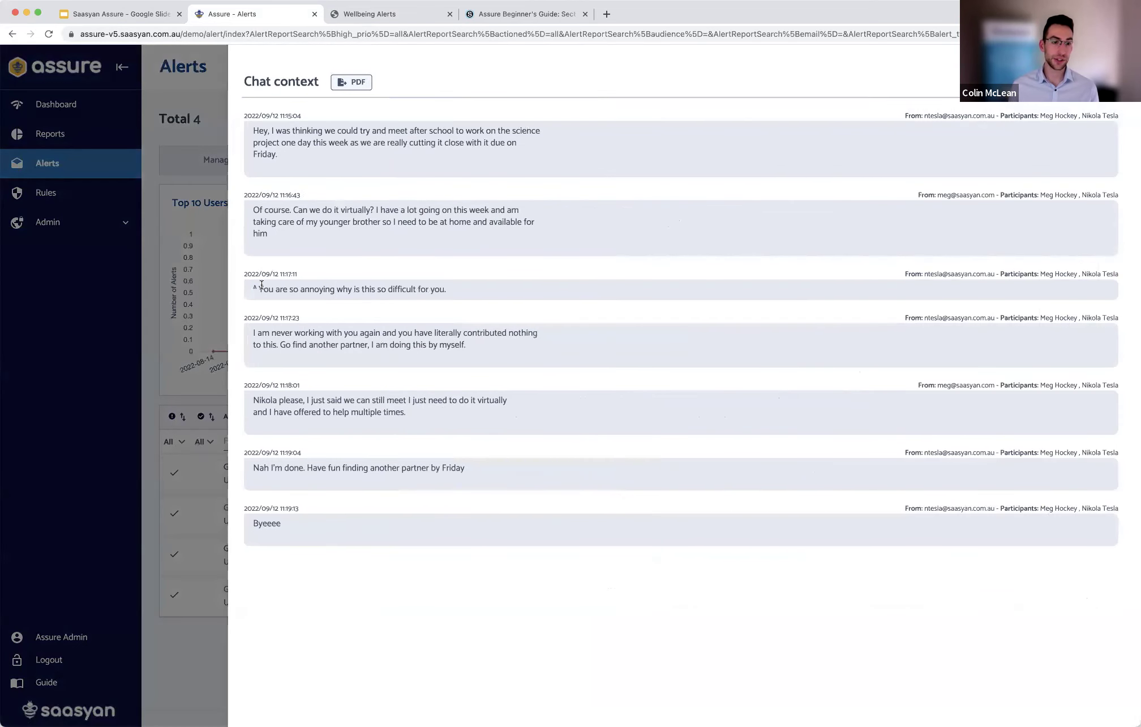
{"action": "left_click_drag", "start_coordinate": [258, 288], "coordinate": [447, 291]}
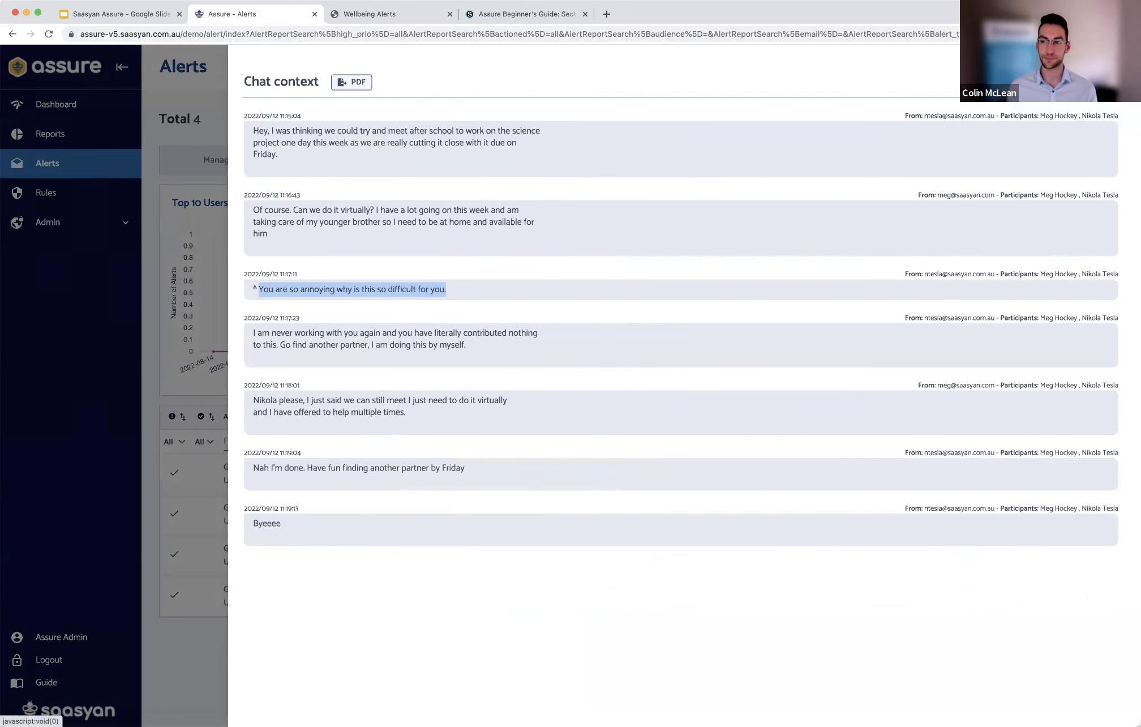
{"action": "key", "text": "Escape"}
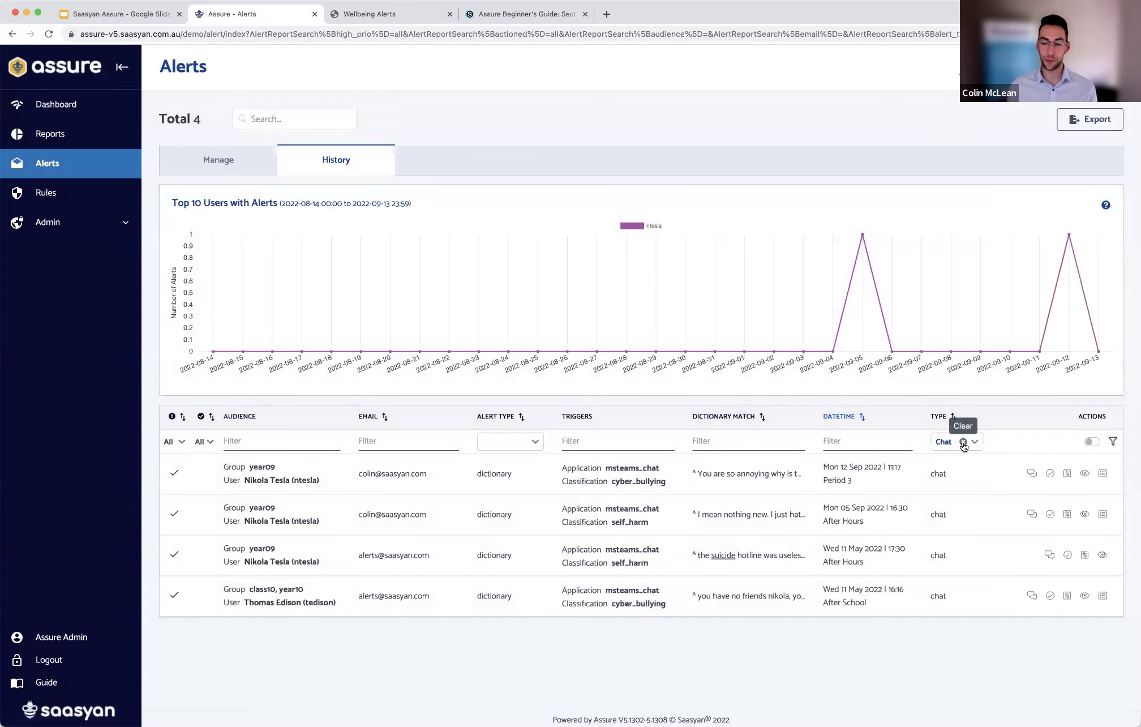
Step: Switch the Type filter from Chat to View and inspect the google_drive sexually_explicit image
{"action": "left_click", "coordinate": [962, 441]}
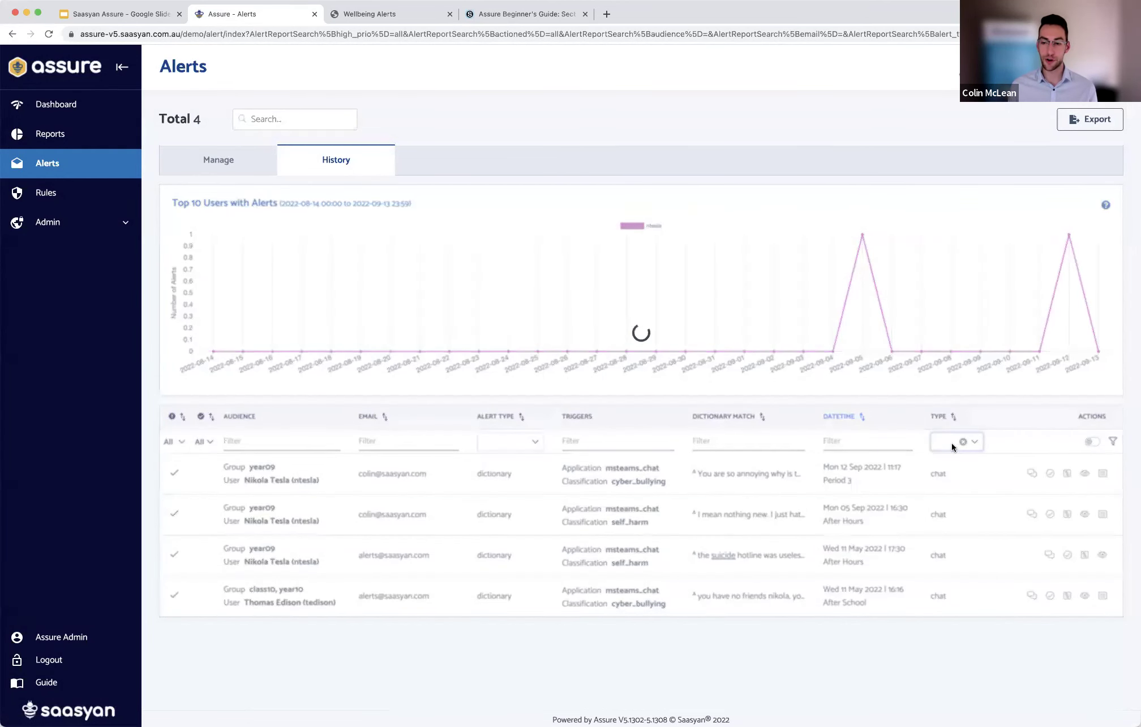
{"action": "left_click", "coordinate": [952, 443]}
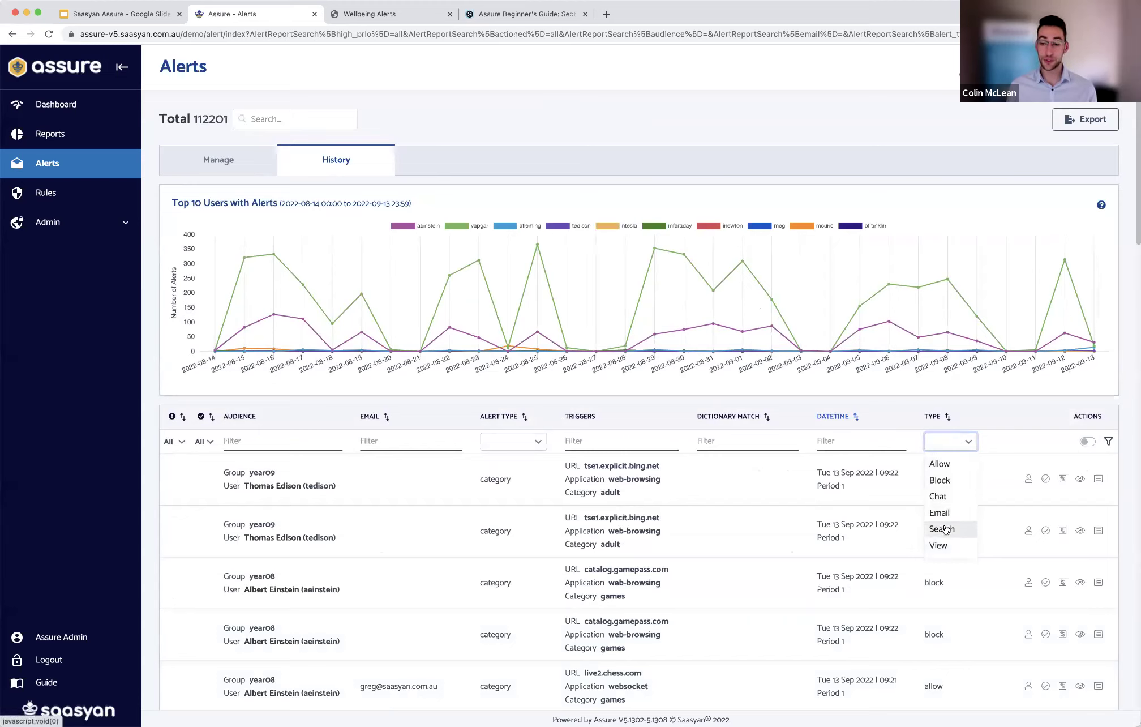
{"action": "left_click", "coordinate": [941, 543]}
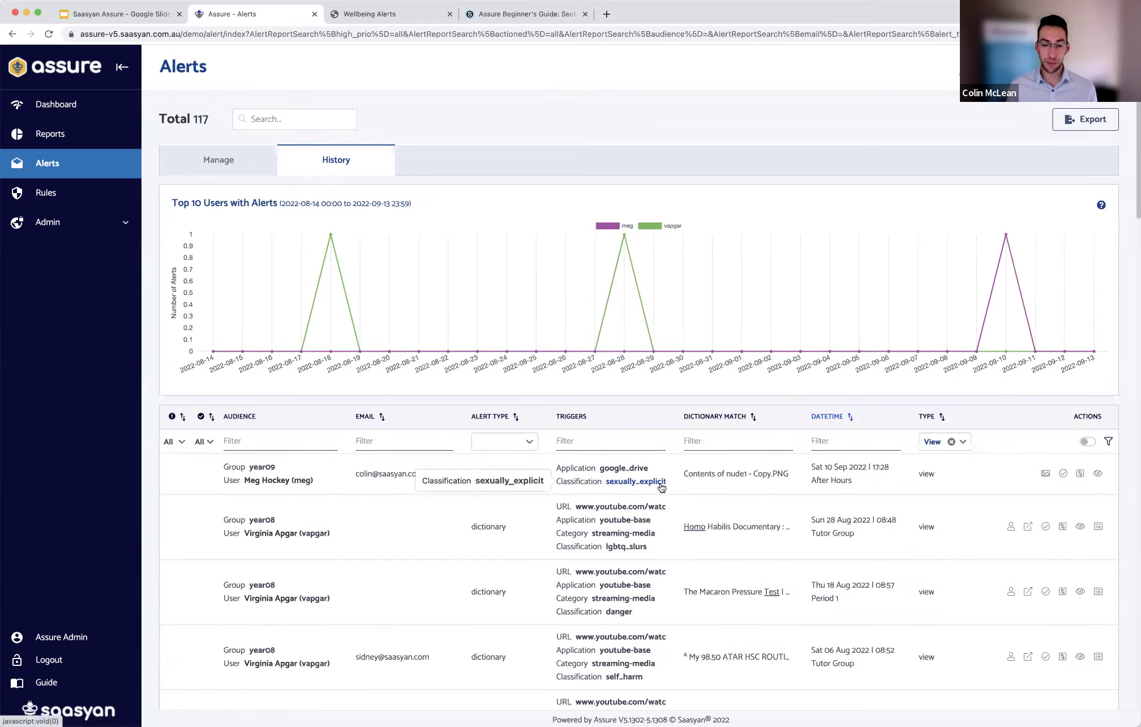
{"action": "left_click", "coordinate": [1044, 472]}
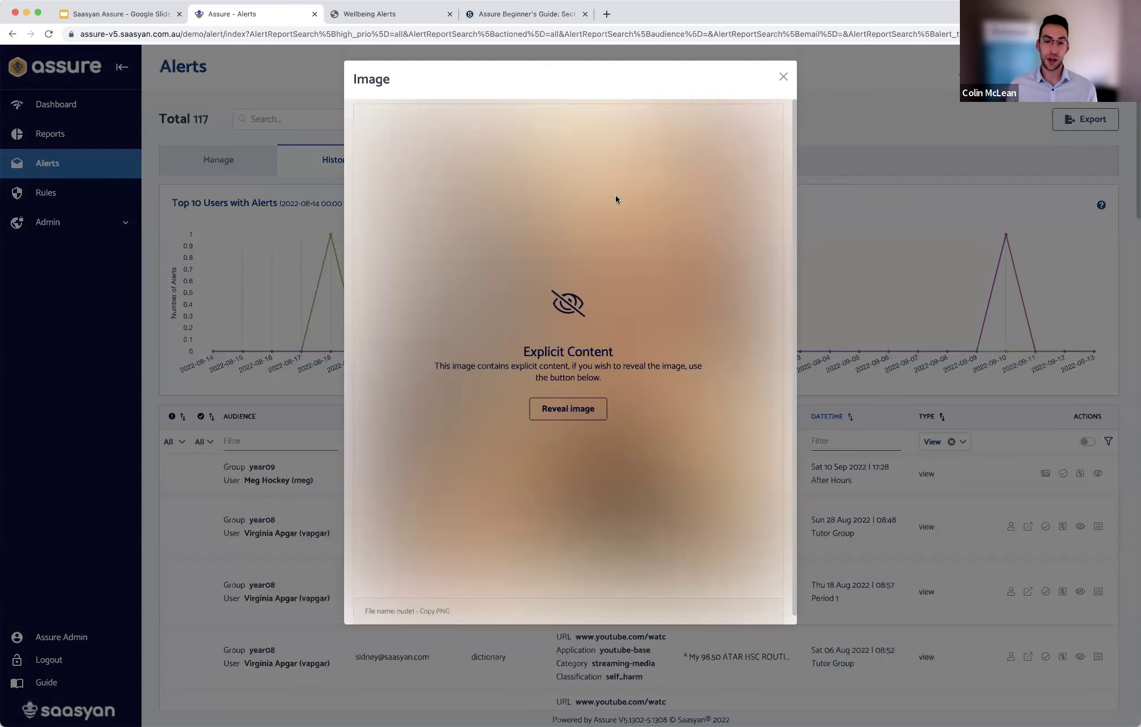
{"action": "left_click", "coordinate": [784, 79]}
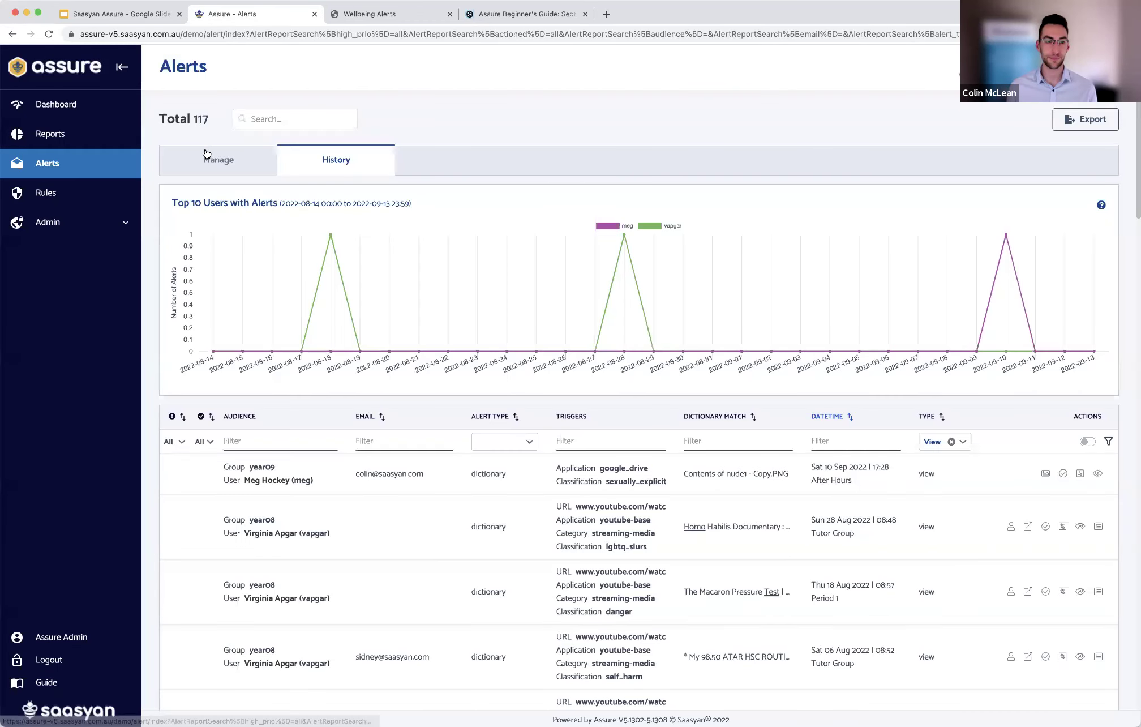
Step: Go to Reports and select the student in the User dropdown
{"action": "left_click", "coordinate": [206, 155]}
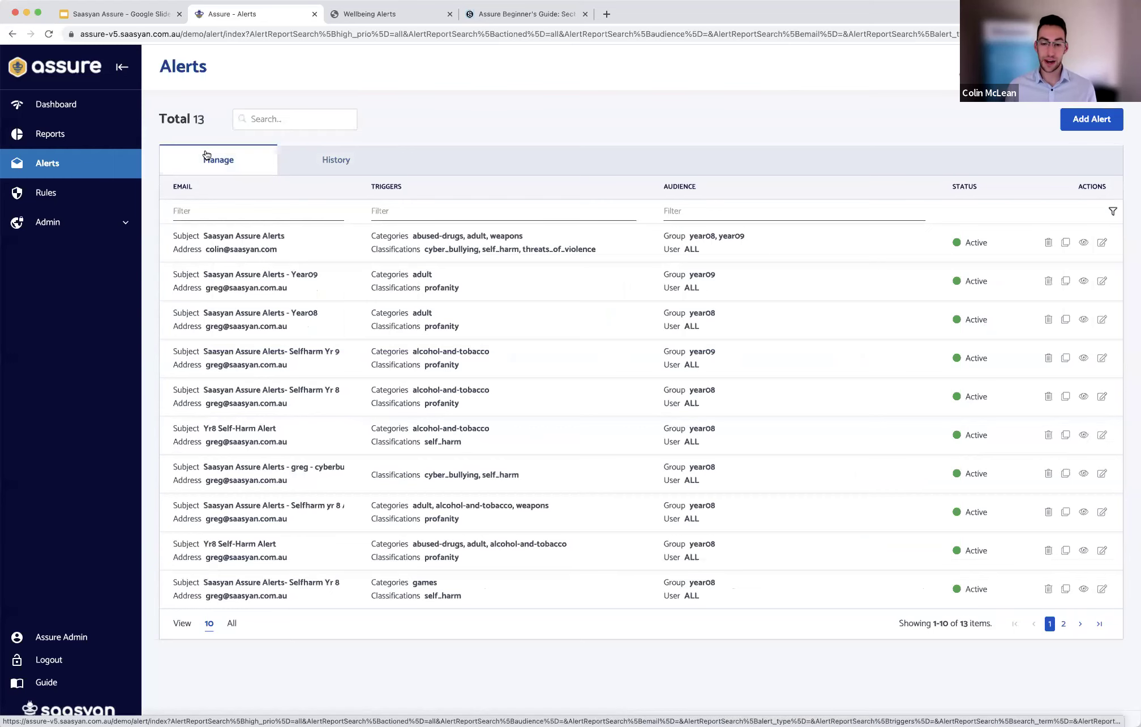
{"action": "left_click", "coordinate": [88, 141]}
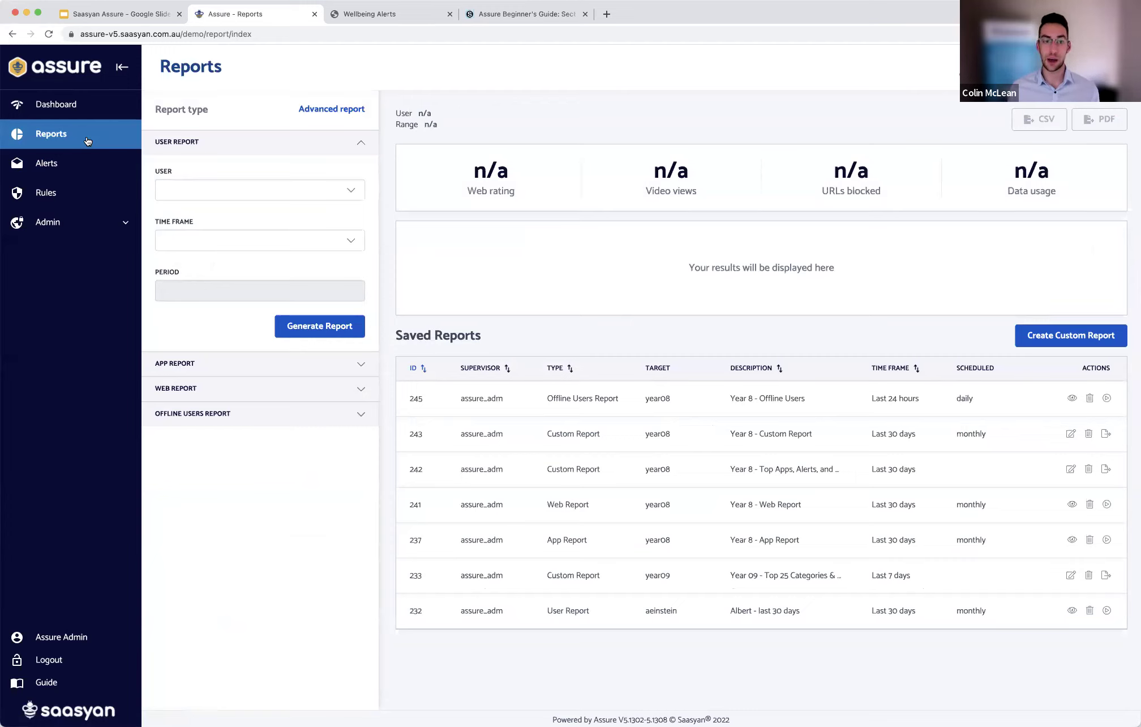
{"action": "left_click", "coordinate": [217, 190]}
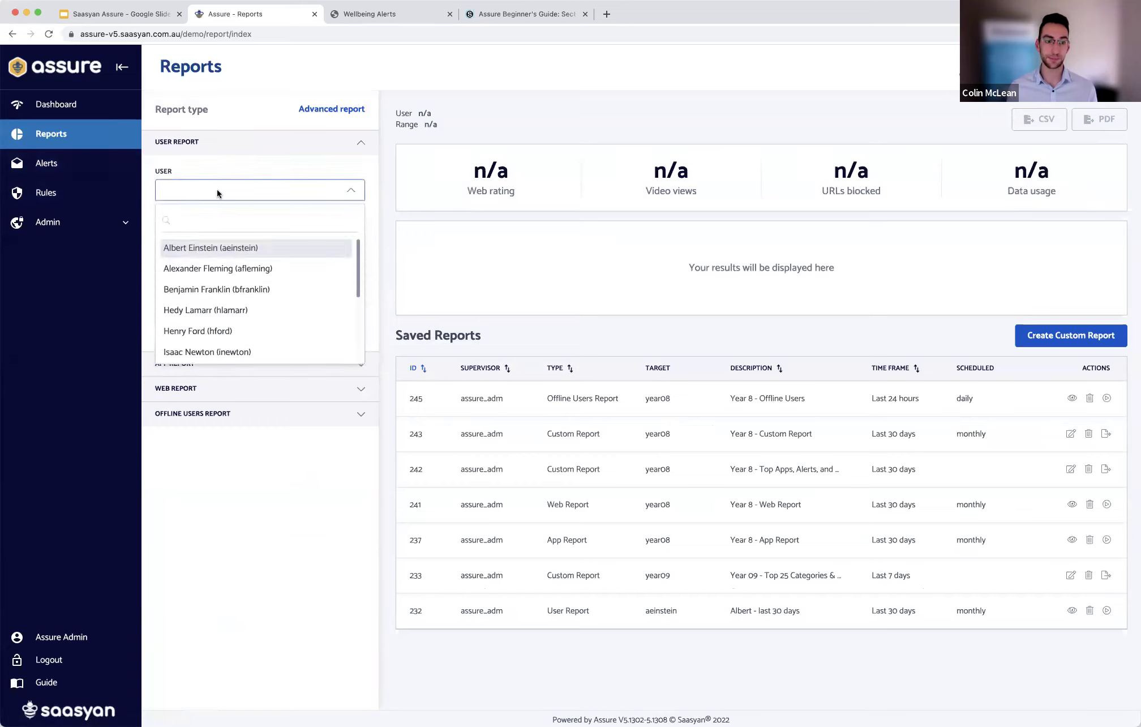
{"action": "left_click", "coordinate": [213, 162]}
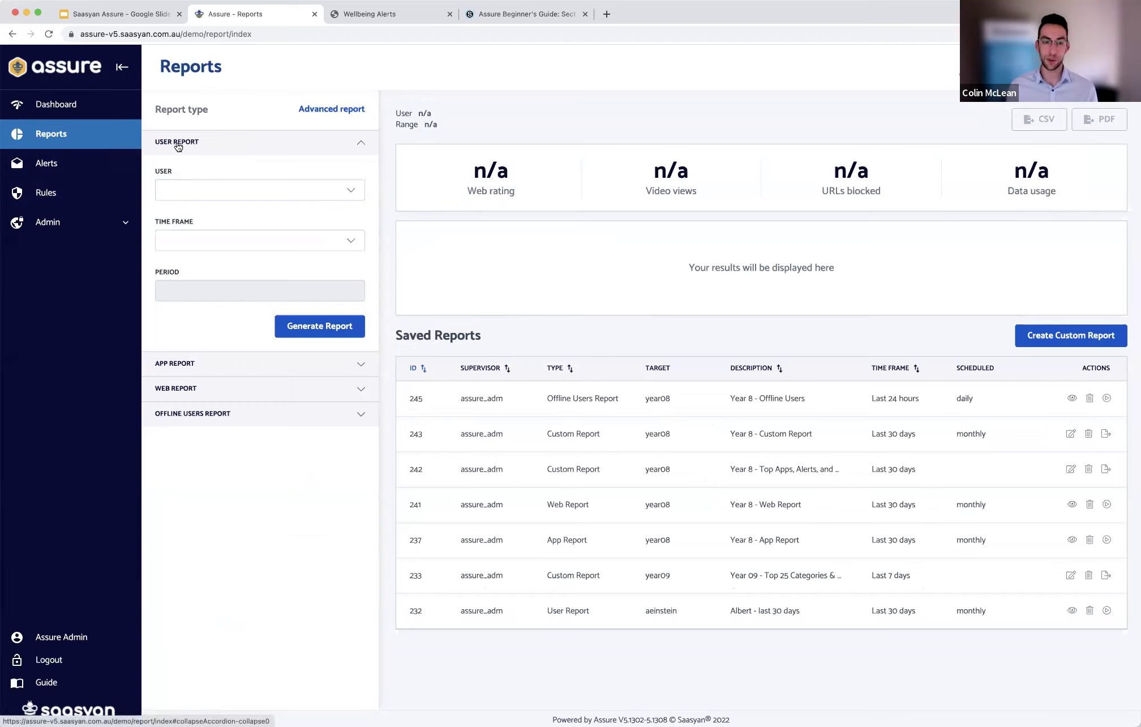
{"action": "left_click", "coordinate": [235, 183]}
{"action": "left_click", "coordinate": [234, 247]}
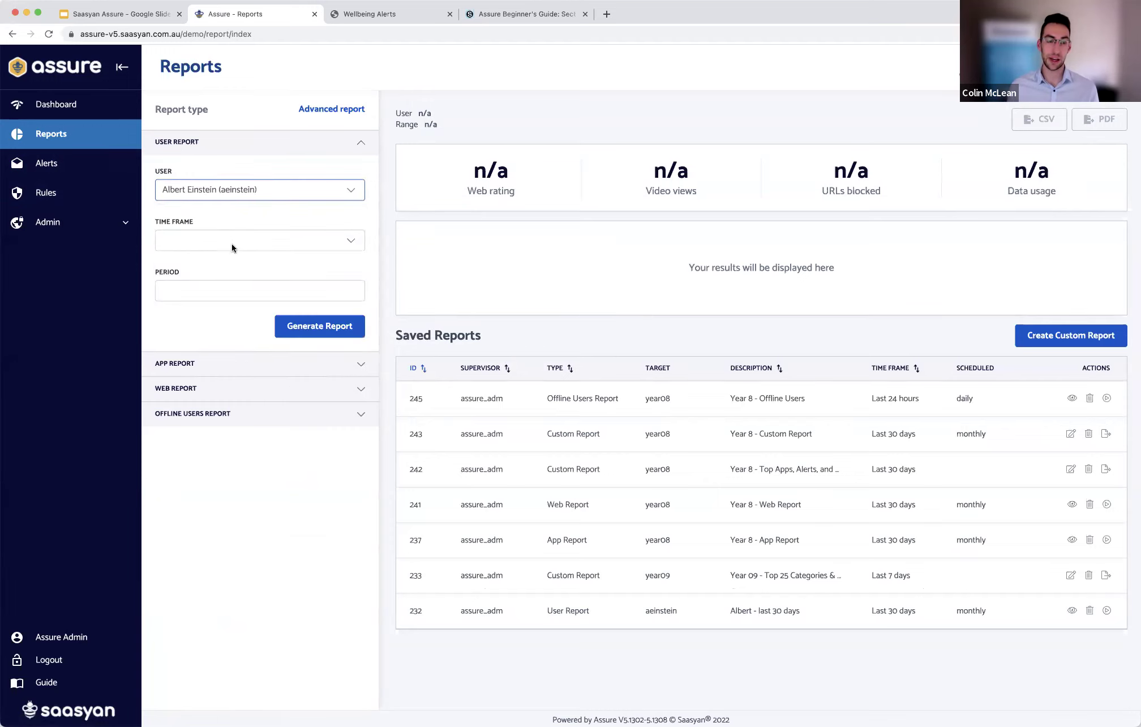
Step: Set the time frame to Last 30 days and generate the student's user report
{"action": "left_click", "coordinate": [215, 240]}
{"action": "scroll", "coordinate": [211, 355], "scroll_direction": "down", "scroll_amount": 3}
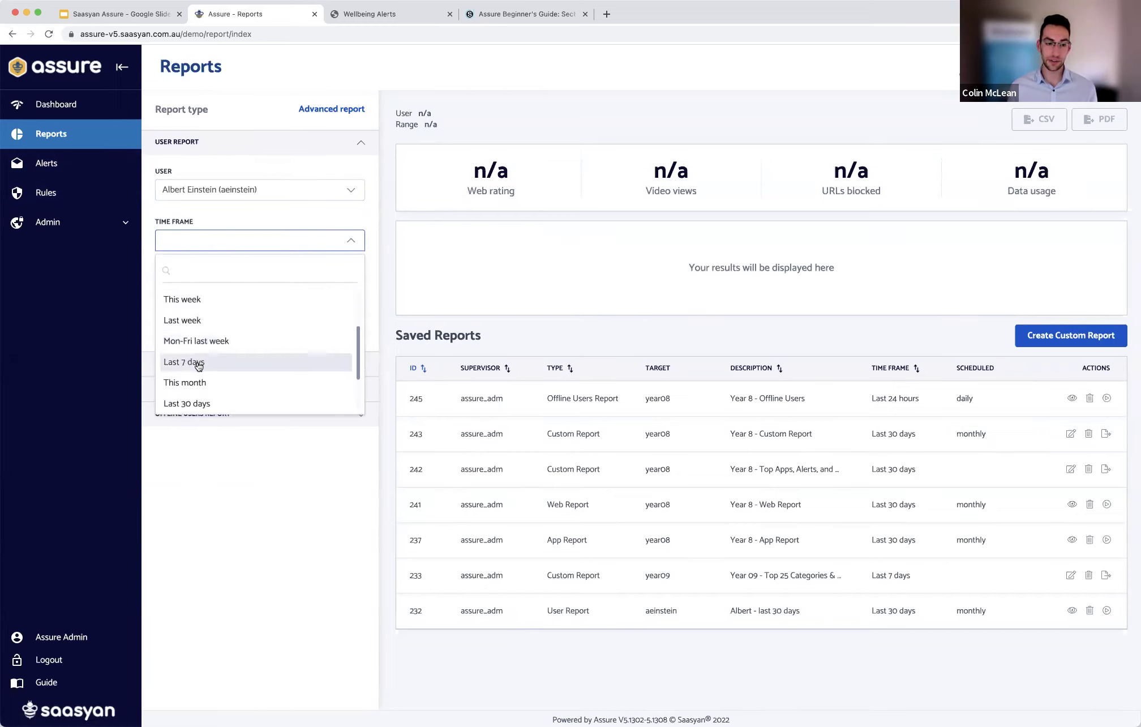
{"action": "left_click", "coordinate": [199, 383]}
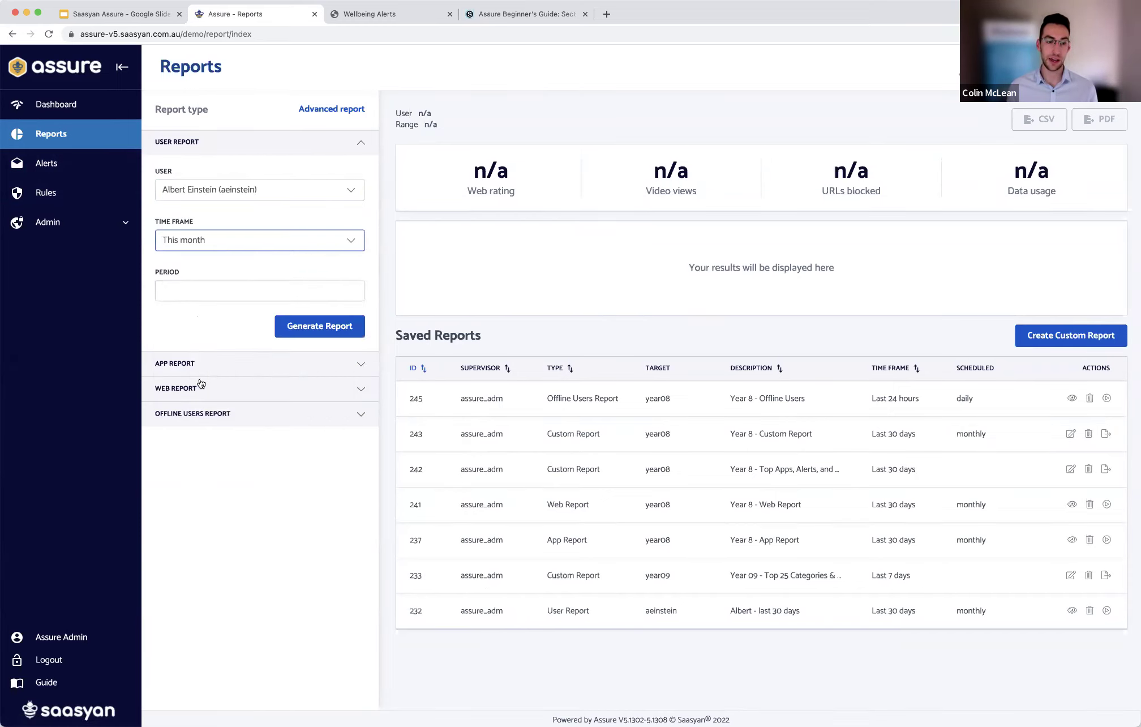
{"action": "left_click", "coordinate": [211, 241]}
{"action": "scroll", "coordinate": [220, 368], "scroll_direction": "down", "scroll_amount": 1}
{"action": "left_click", "coordinate": [320, 326]}
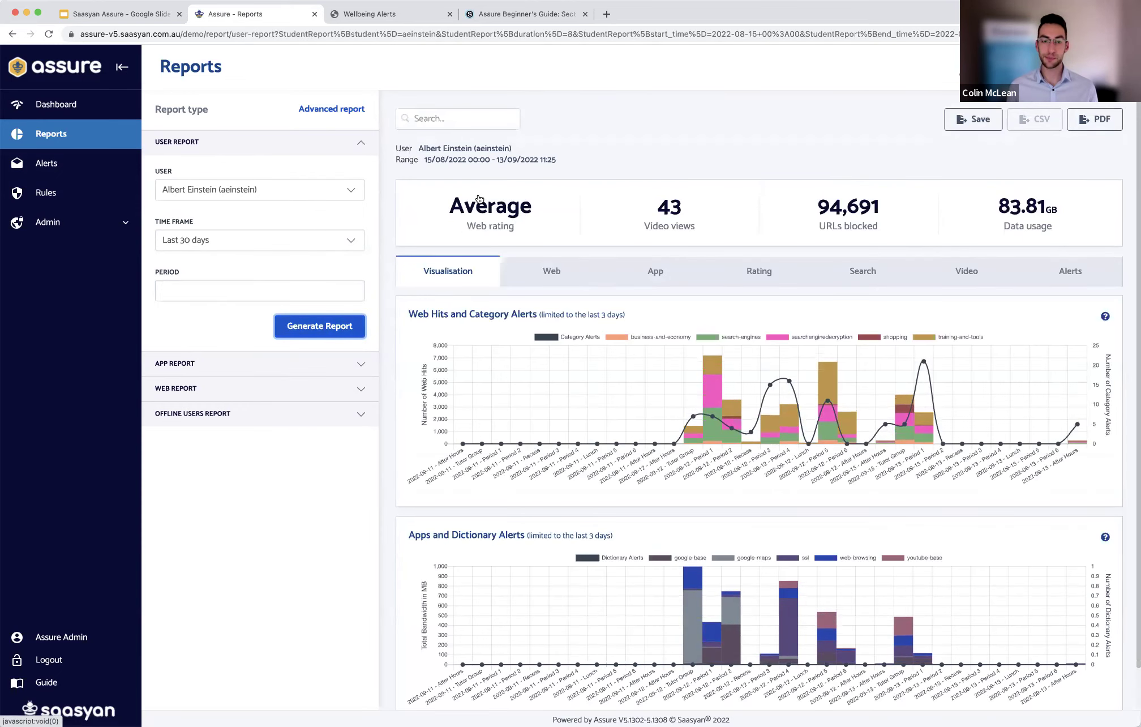
Step: Show the student's Web breakdown and scroll through the category charts, cohort comparison and browsing table
{"action": "left_click", "coordinate": [79, 222]}
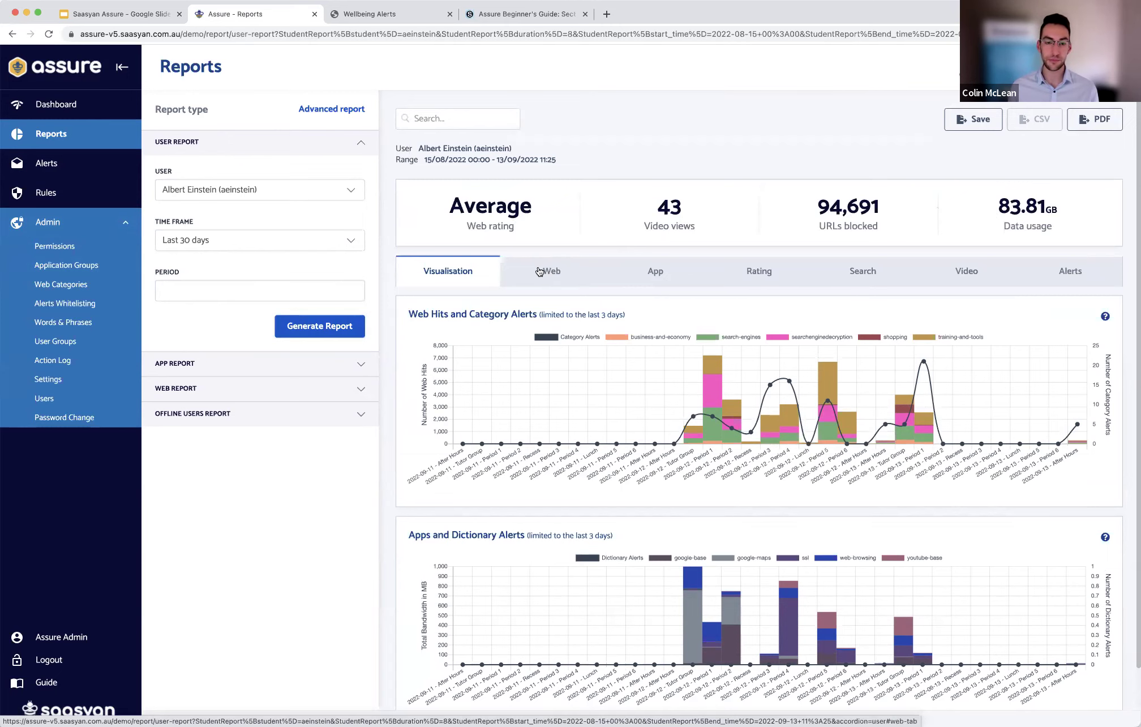
{"action": "scroll", "coordinate": [504, 305], "scroll_direction": "down", "scroll_amount": 2}
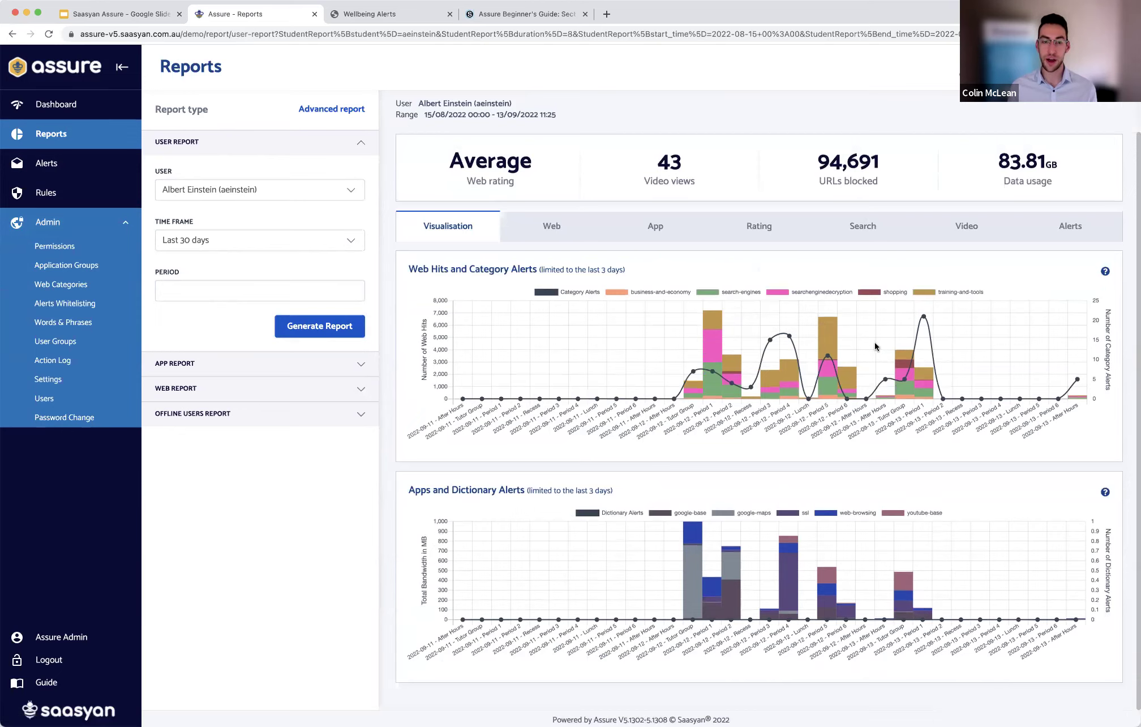
{"action": "left_click", "coordinate": [530, 229]}
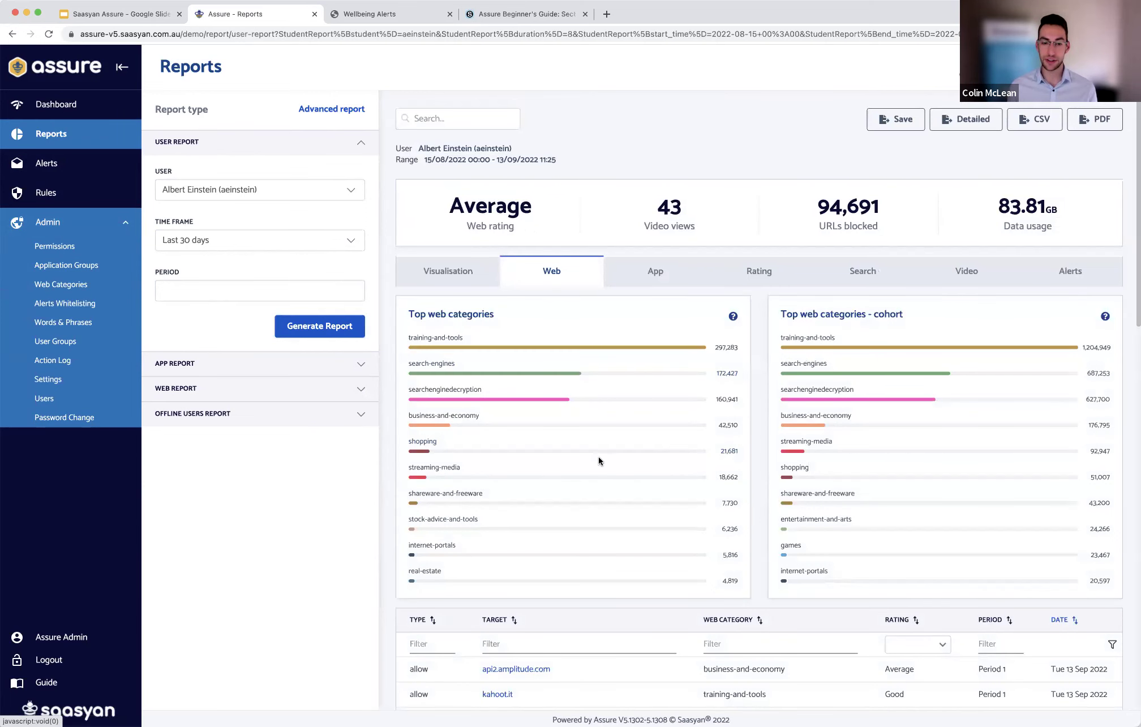
{"action": "scroll", "coordinate": [612, 450], "scroll_direction": "down", "scroll_amount": 2}
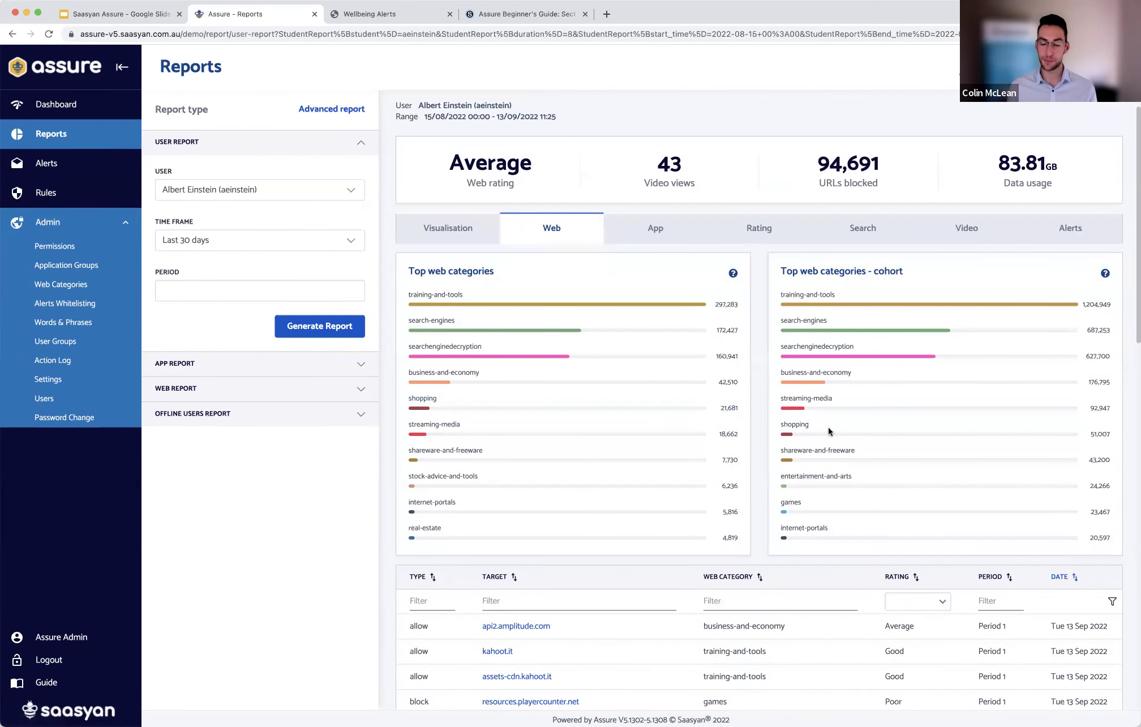
{"action": "scroll", "coordinate": [809, 453], "scroll_direction": "down", "scroll_amount": 2}
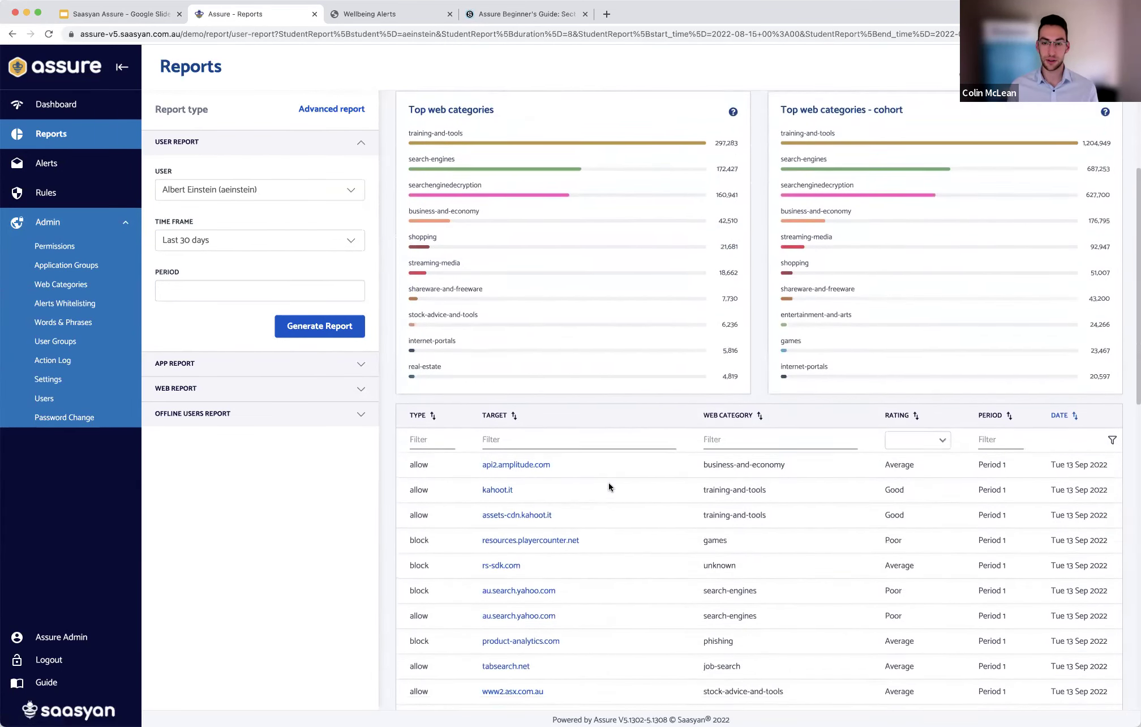
{"action": "scroll", "coordinate": [609, 482], "scroll_direction": "up", "scroll_amount": 3}
Step: Browse the student's top applications table, then show their Rating breakdown over 7 to 360 days
{"action": "left_click", "coordinate": [648, 239]}
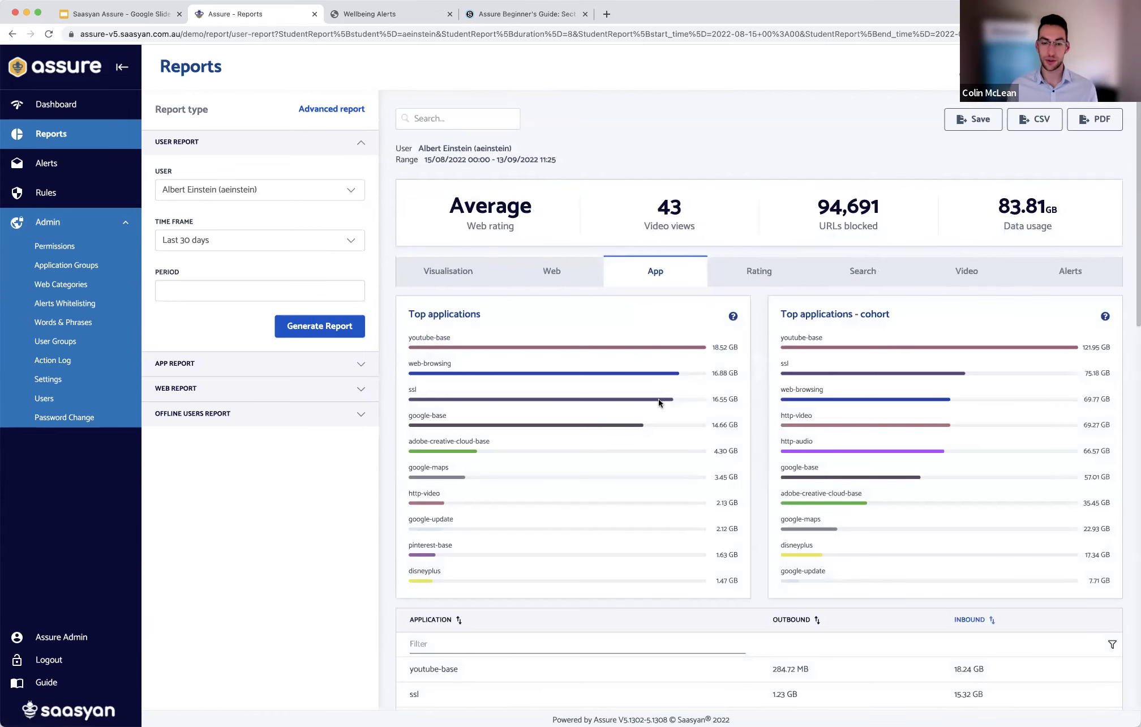
{"action": "scroll", "coordinate": [658, 402], "scroll_direction": "down", "scroll_amount": 4}
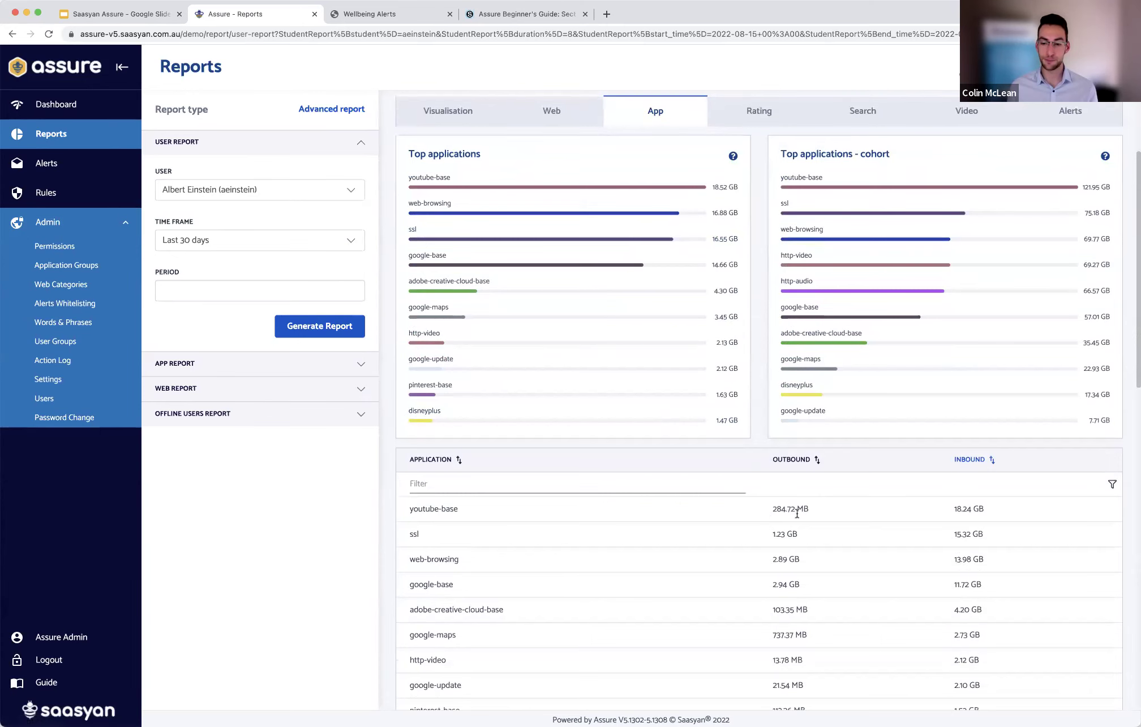
{"action": "scroll", "coordinate": [894, 503], "scroll_direction": "down", "scroll_amount": 1}
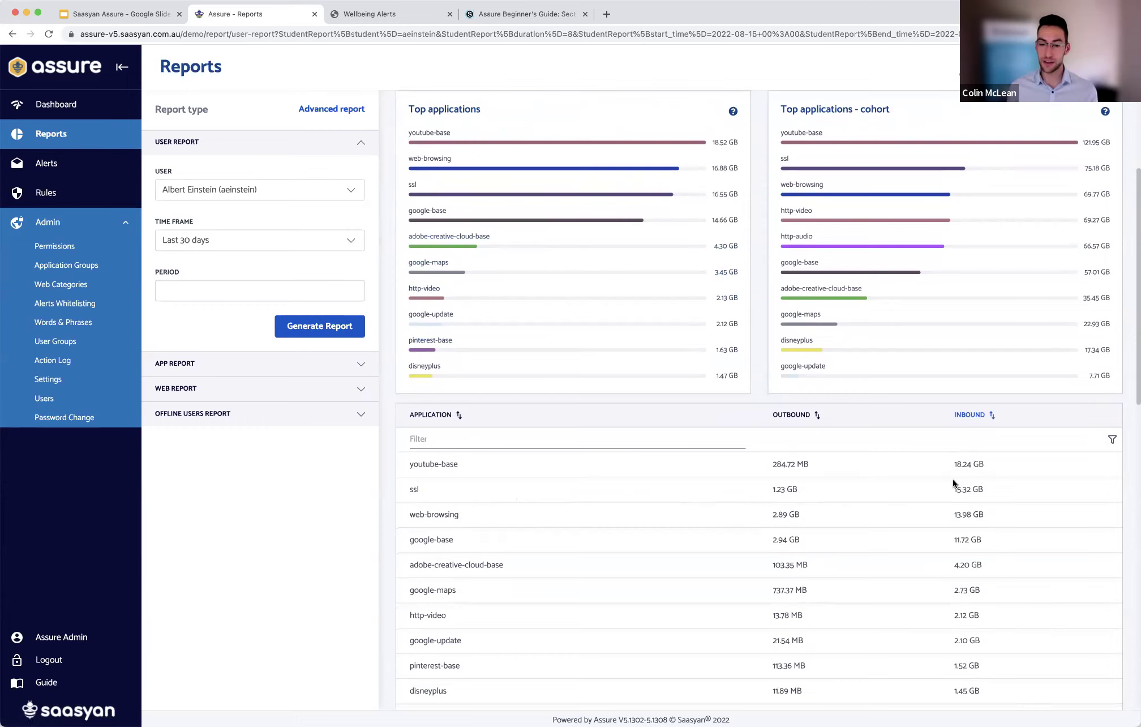
{"action": "scroll", "coordinate": [953, 479], "scroll_direction": "down", "scroll_amount": 5}
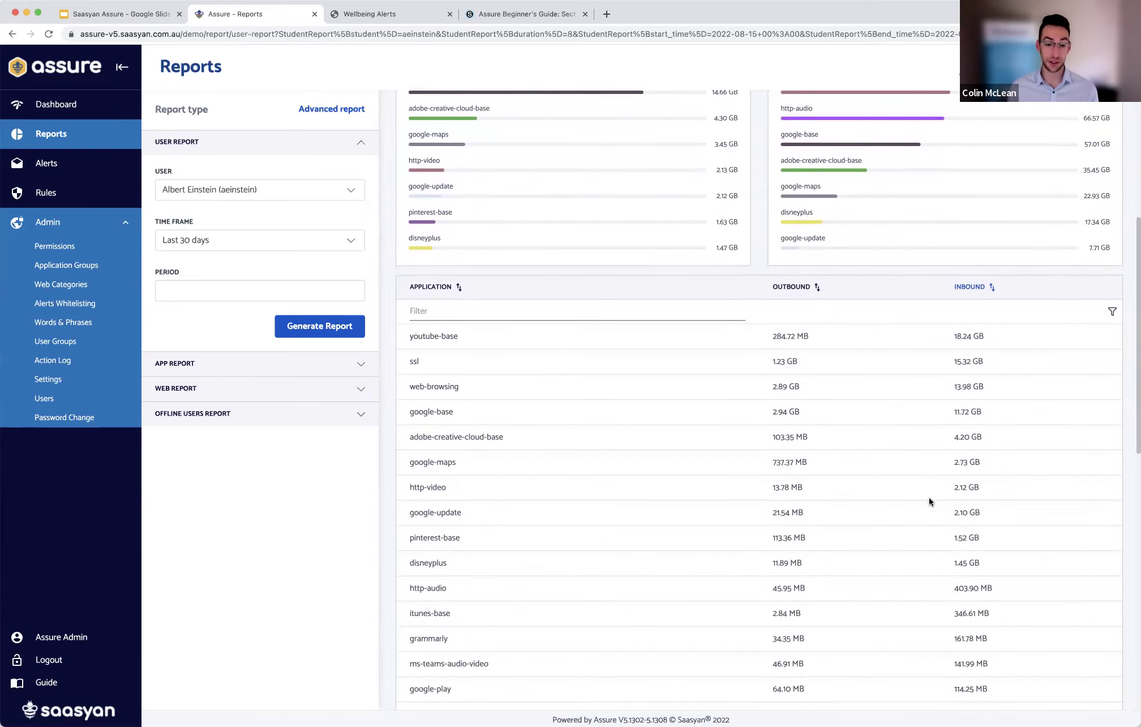
{"action": "scroll", "coordinate": [928, 497], "scroll_direction": "up", "scroll_amount": 12}
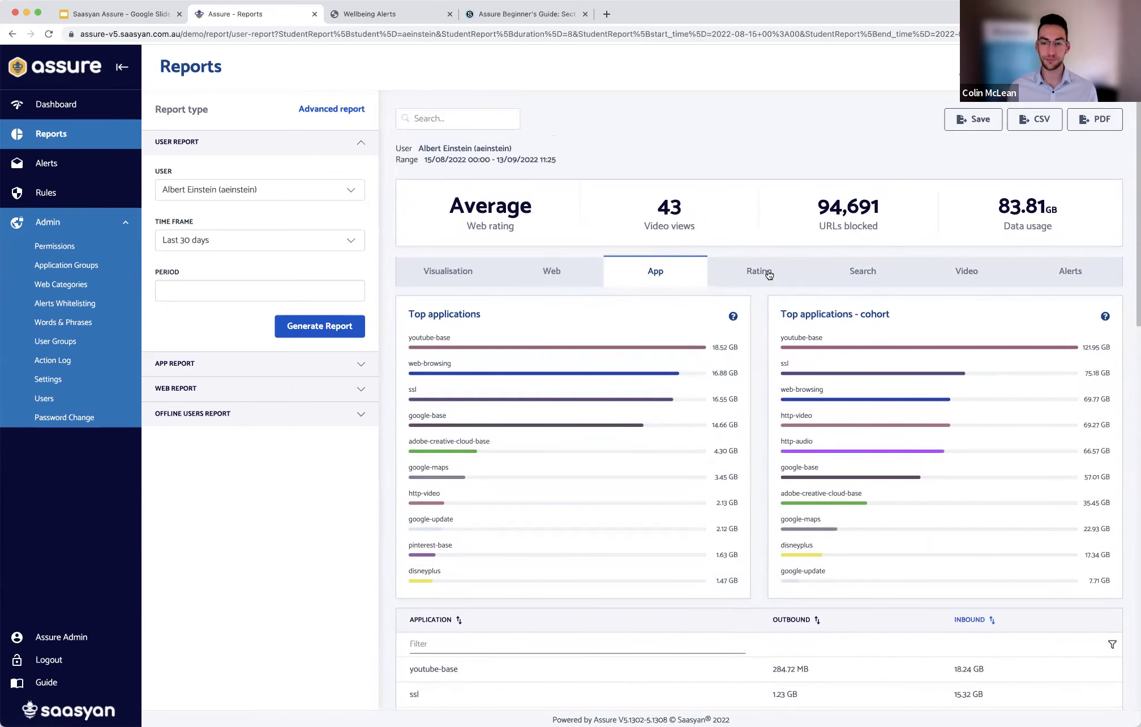
{"action": "left_click", "coordinate": [746, 271]}
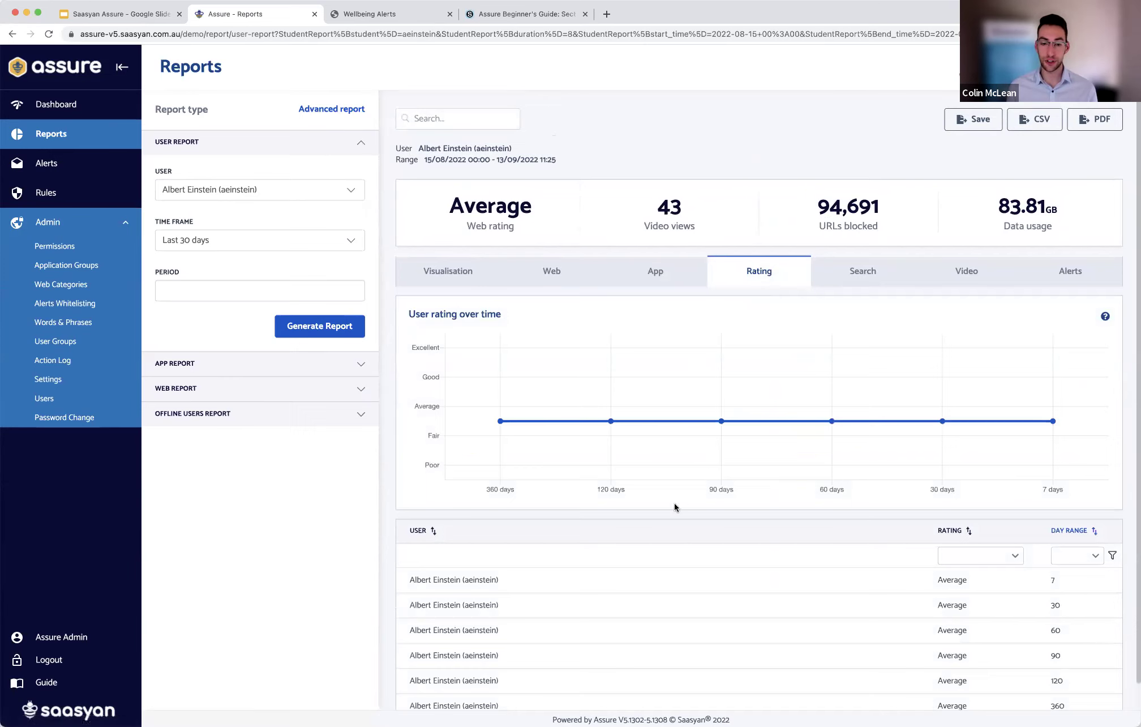
{"action": "scroll", "coordinate": [667, 486], "scroll_direction": "down", "scroll_amount": 1}
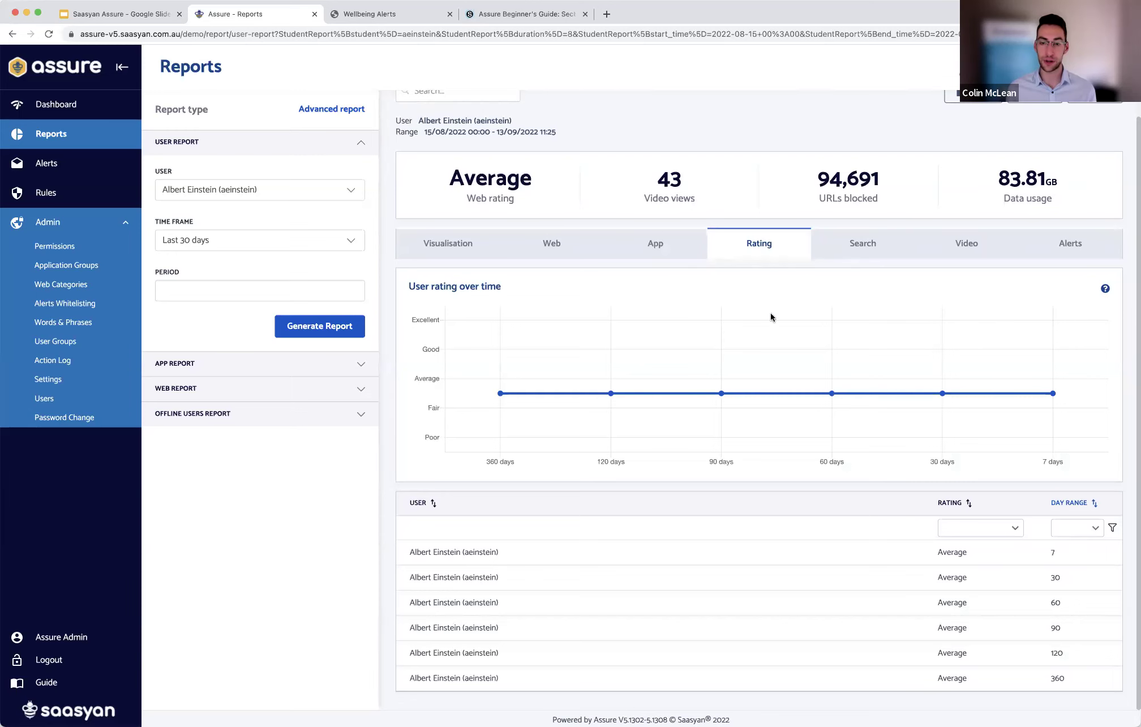
Step: Browse the student's search phrases and watched videos, mostly Khan Academy combinatorics lessons
{"action": "left_click", "coordinate": [868, 251]}
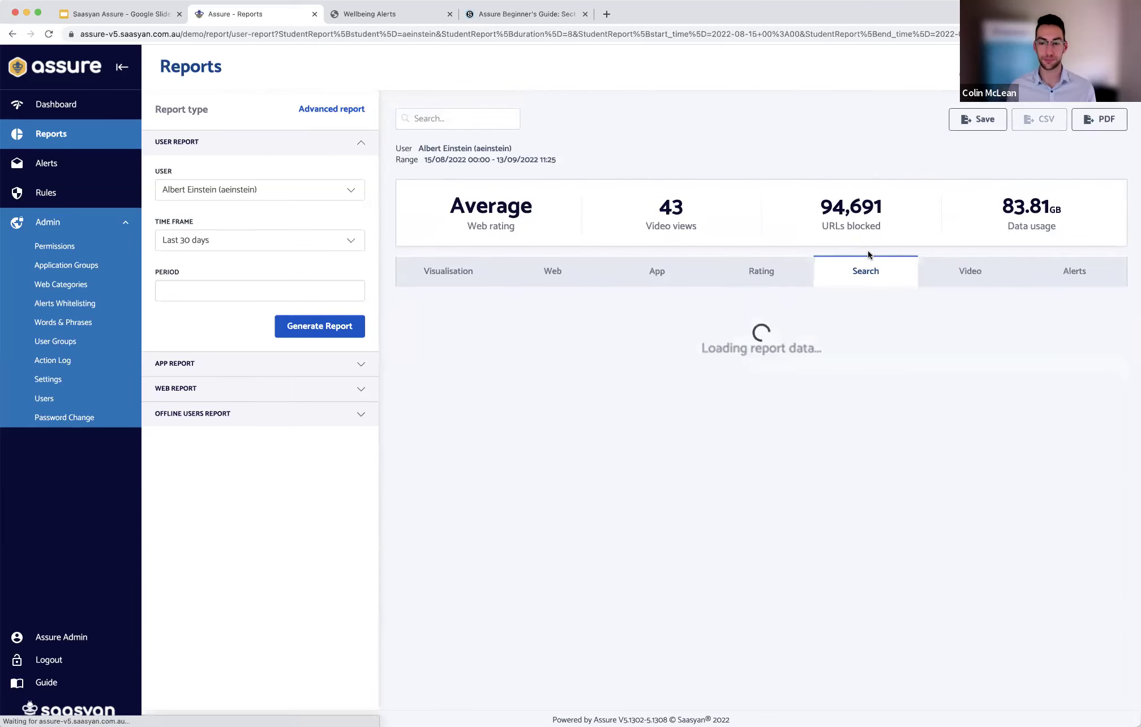
{"action": "scroll", "coordinate": [711, 450], "scroll_direction": "down", "scroll_amount": 5}
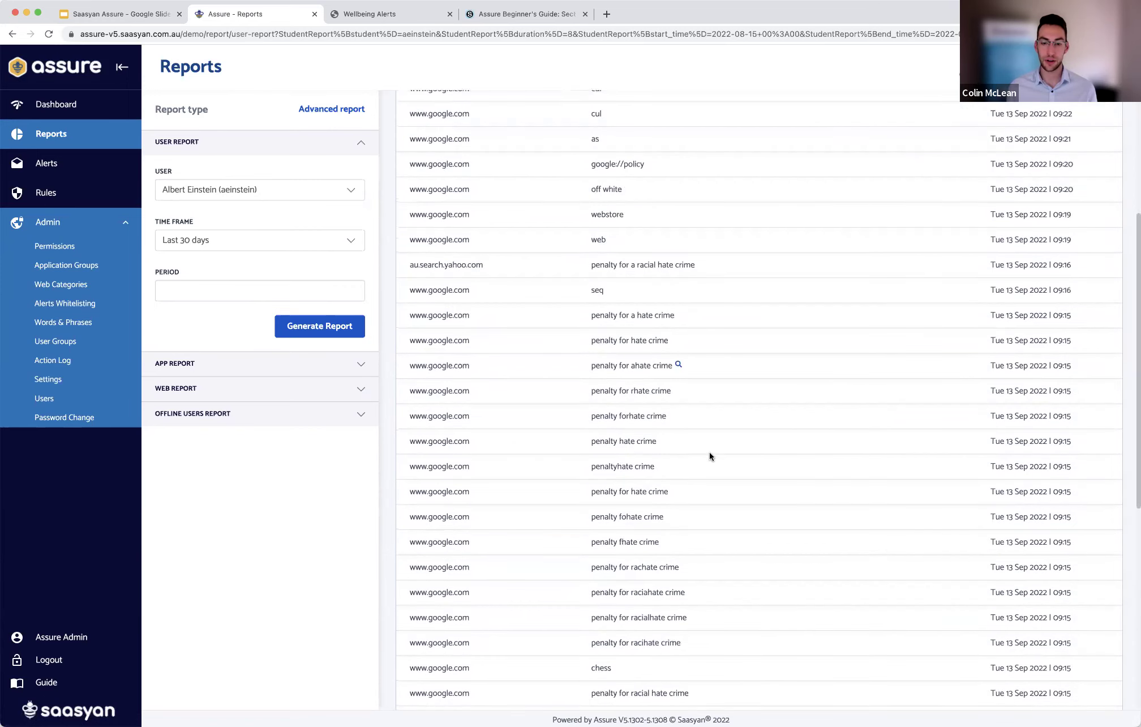
{"action": "scroll", "coordinate": [710, 453], "scroll_direction": "up", "scroll_amount": 5}
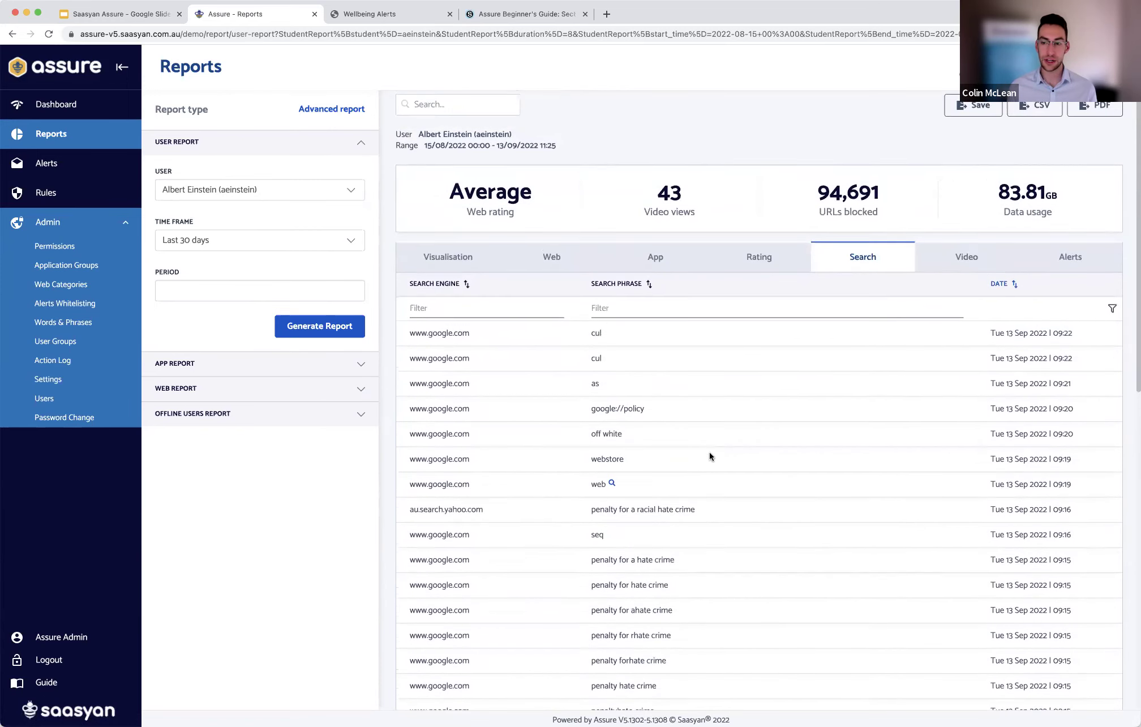
{"action": "left_click", "coordinate": [967, 260]}
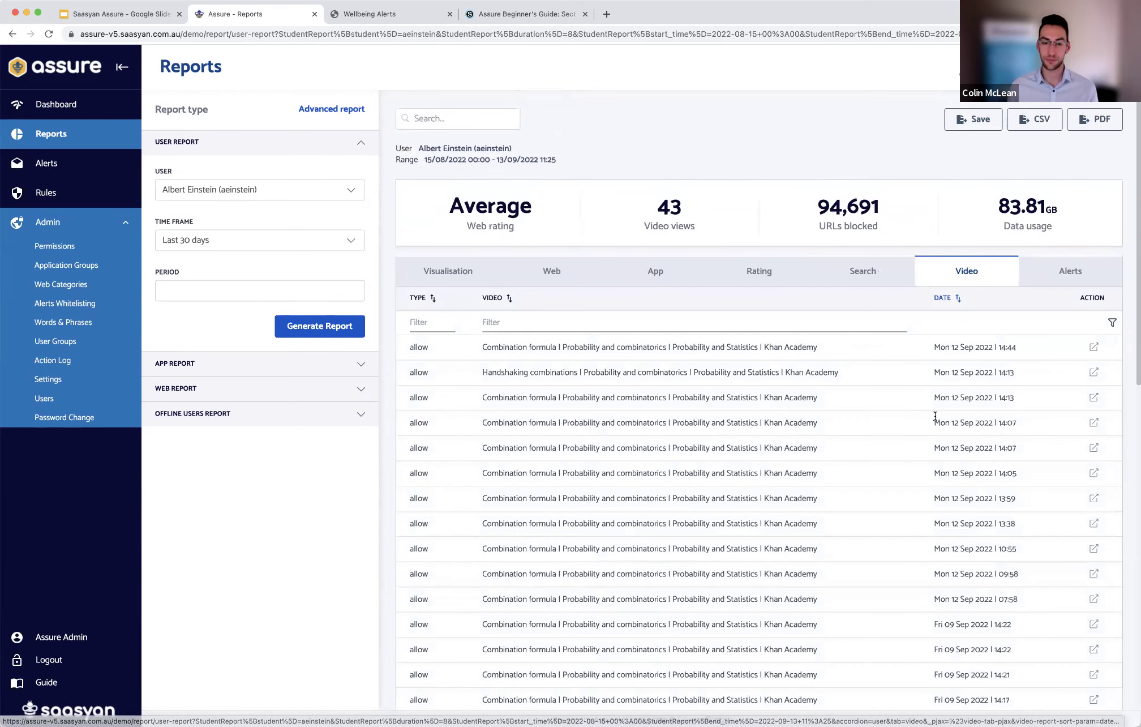
{"action": "scroll", "coordinate": [935, 416], "scroll_direction": "down", "scroll_amount": 2}
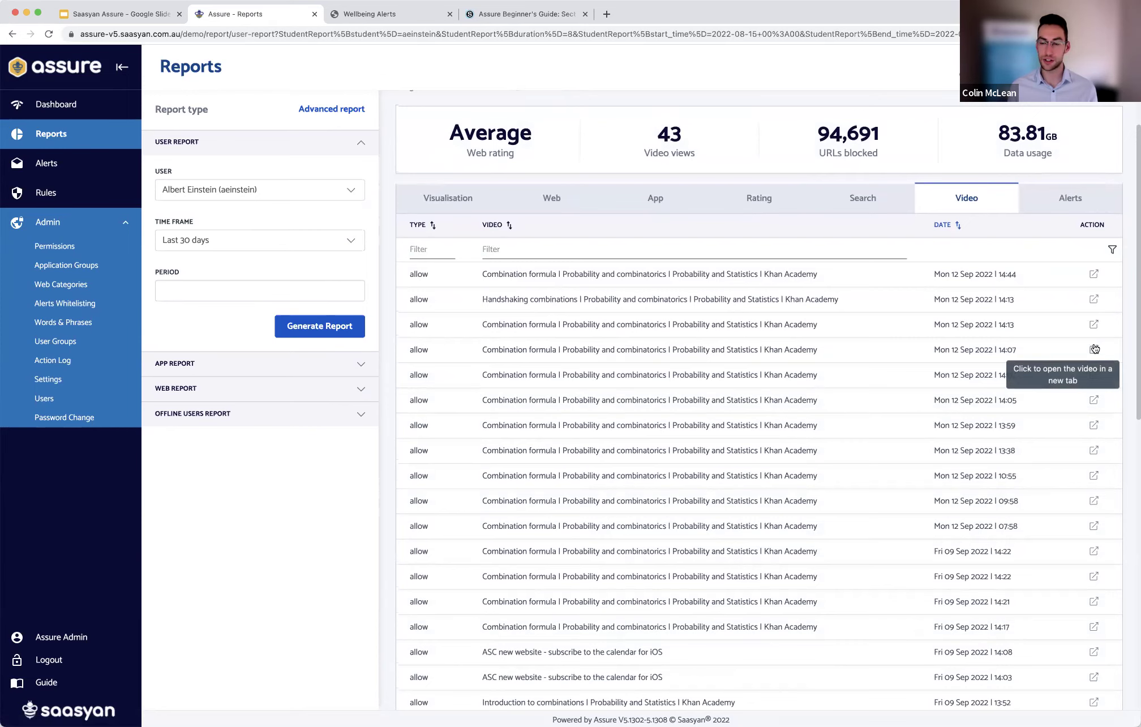
{"action": "left_click", "coordinate": [1072, 198]}
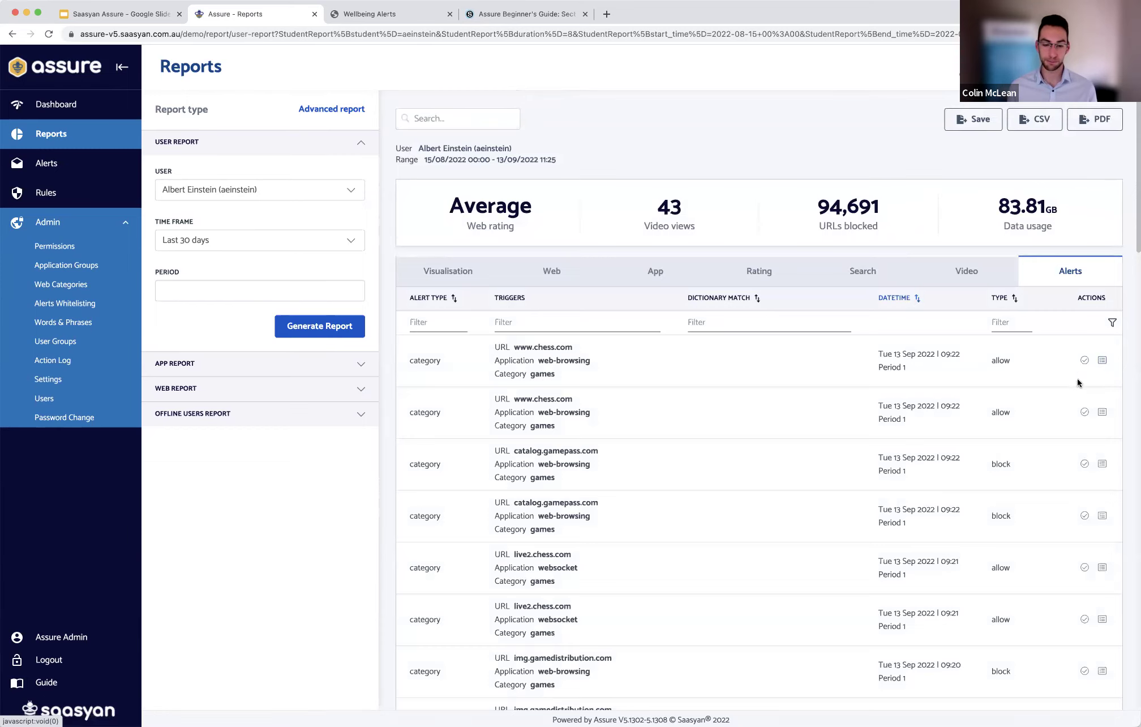
{"action": "scroll", "coordinate": [1061, 391], "scroll_direction": "down", "scroll_amount": 3}
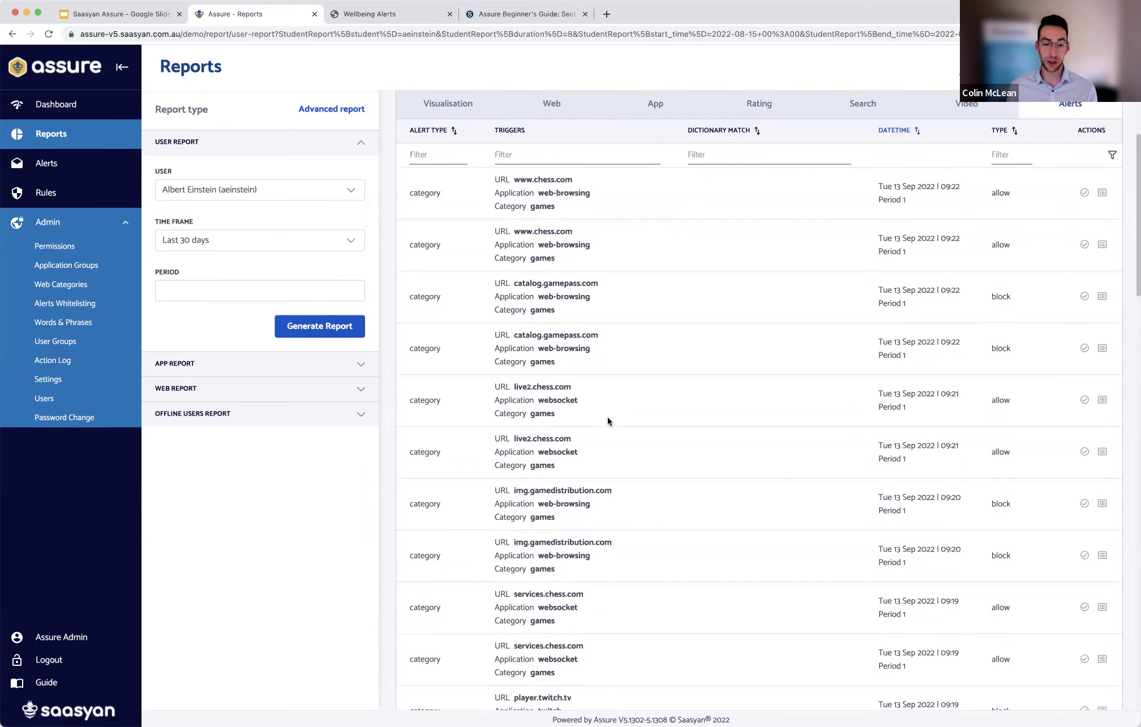
{"action": "scroll", "coordinate": [608, 417], "scroll_direction": "up", "scroll_amount": 2}
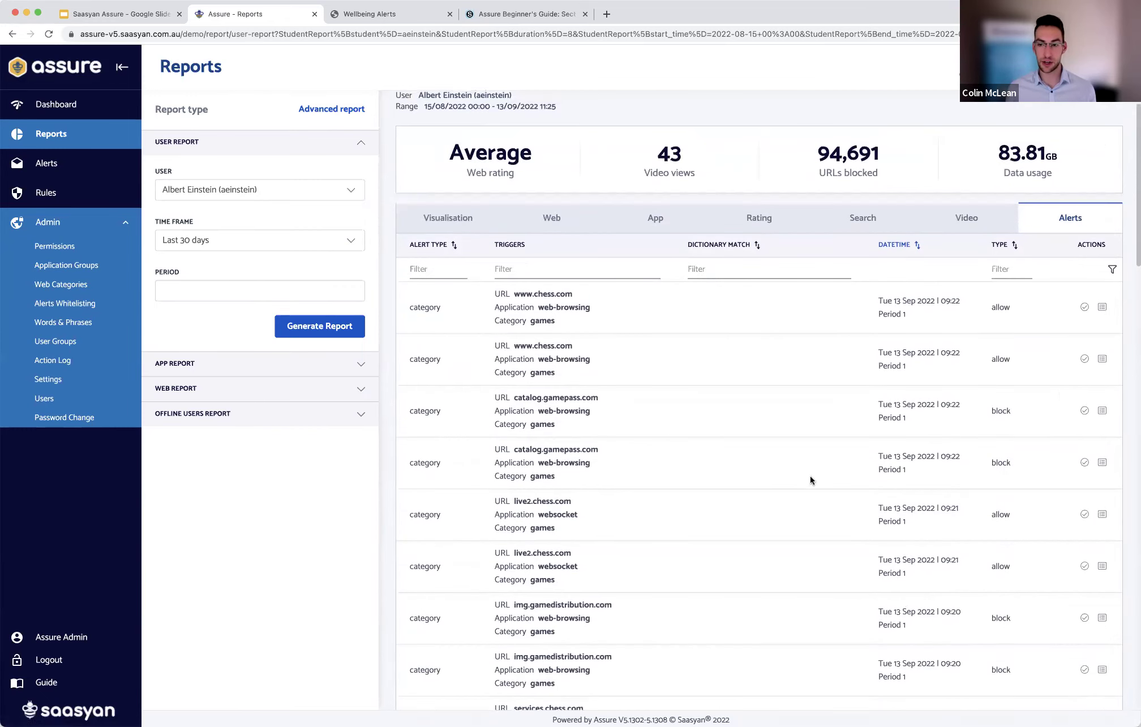
{"action": "left_click", "coordinate": [1007, 270]}
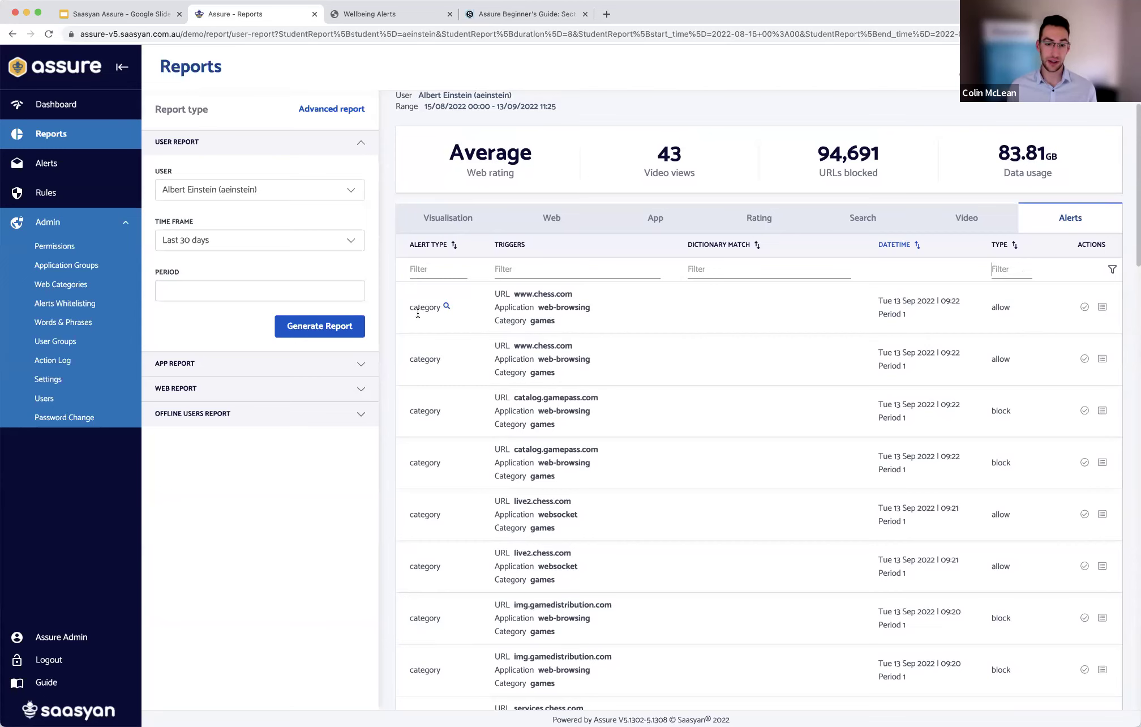
{"action": "scroll", "coordinate": [418, 314], "scroll_direction": "down", "scroll_amount": 4}
{"action": "scroll", "coordinate": [417, 313], "scroll_direction": "down", "scroll_amount": 7}
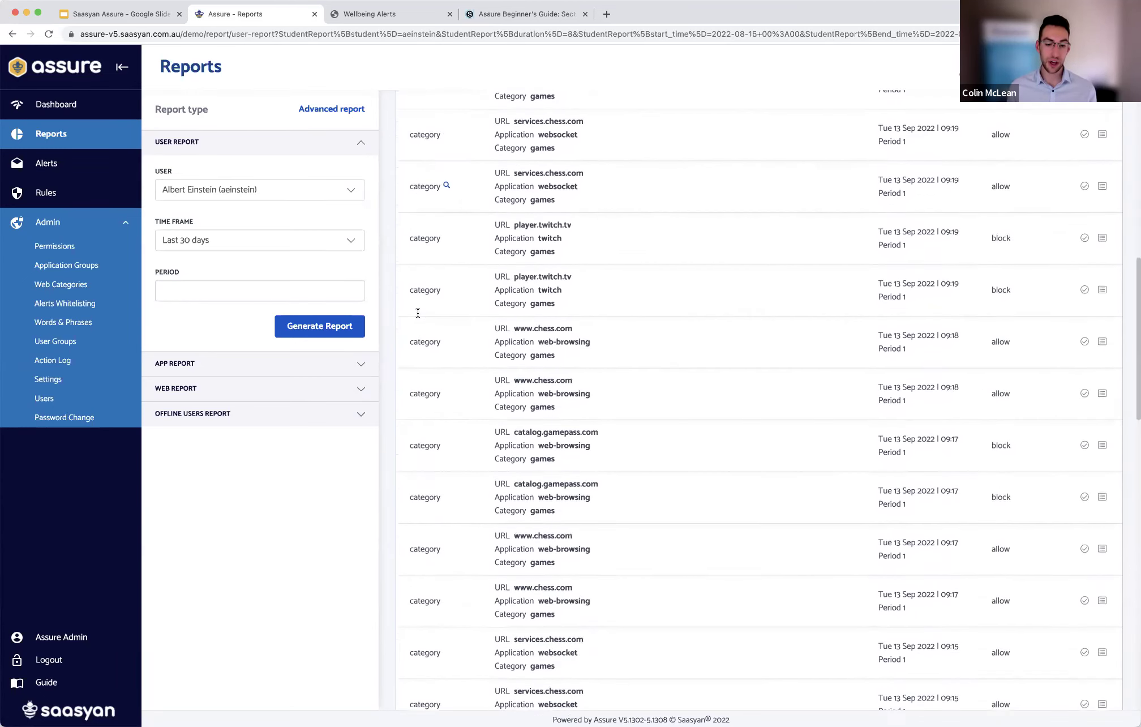
{"action": "scroll", "coordinate": [428, 350], "scroll_direction": "up", "scroll_amount": 11}
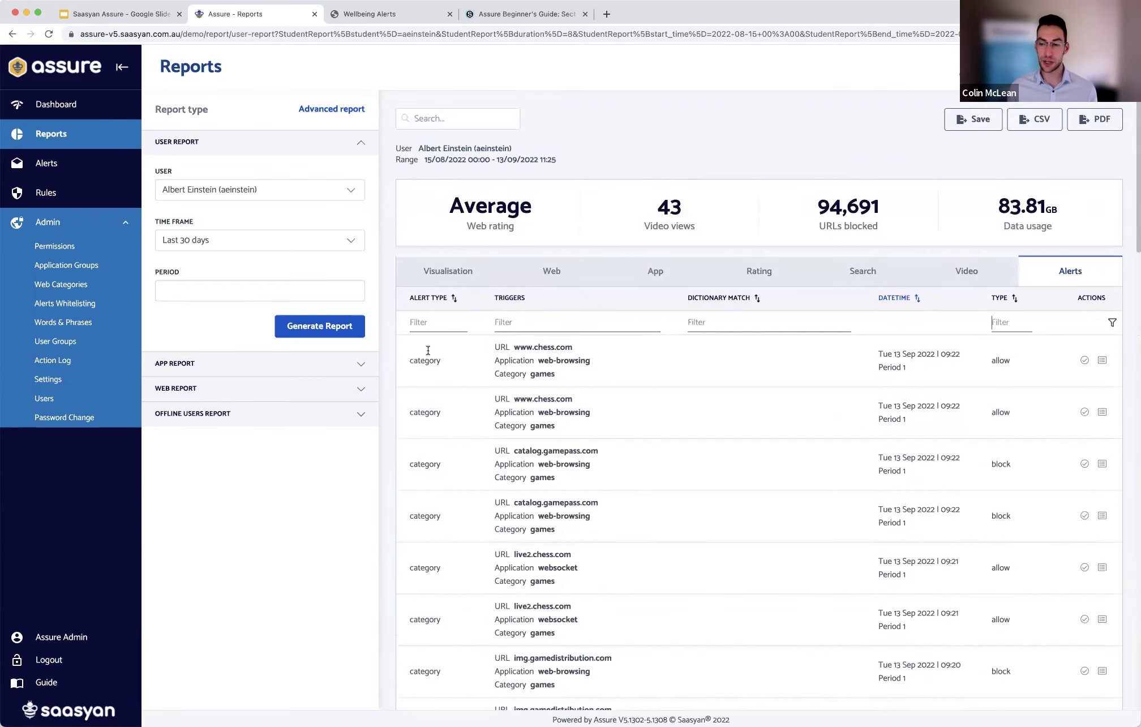
{"action": "left_click", "coordinate": [1101, 410]}
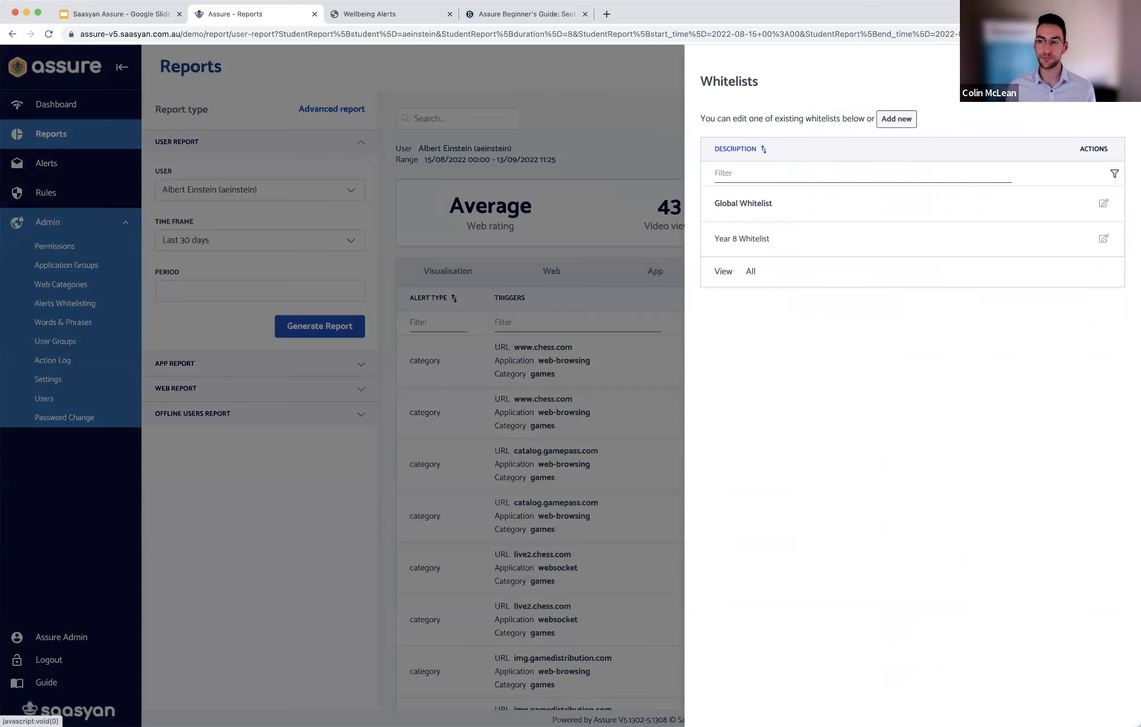
{"action": "left_click", "coordinate": [255, 204]}
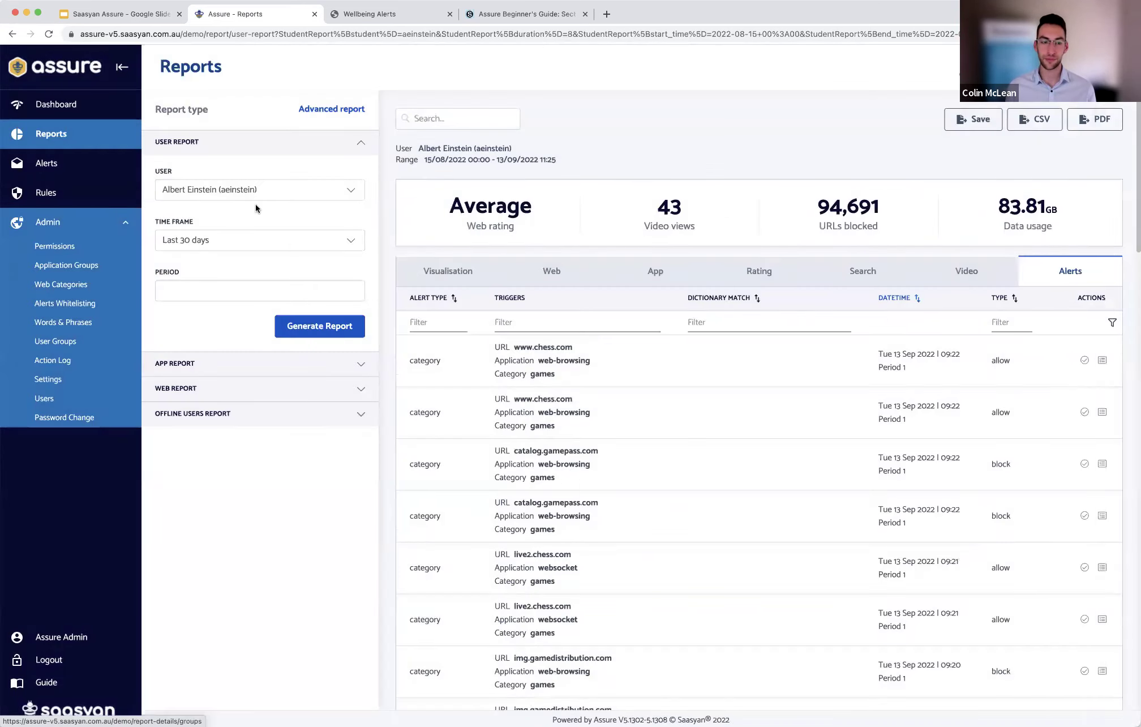
Step: Generate an Offline Users Report for group year08 with time frame Today
{"action": "left_click", "coordinate": [275, 363]}
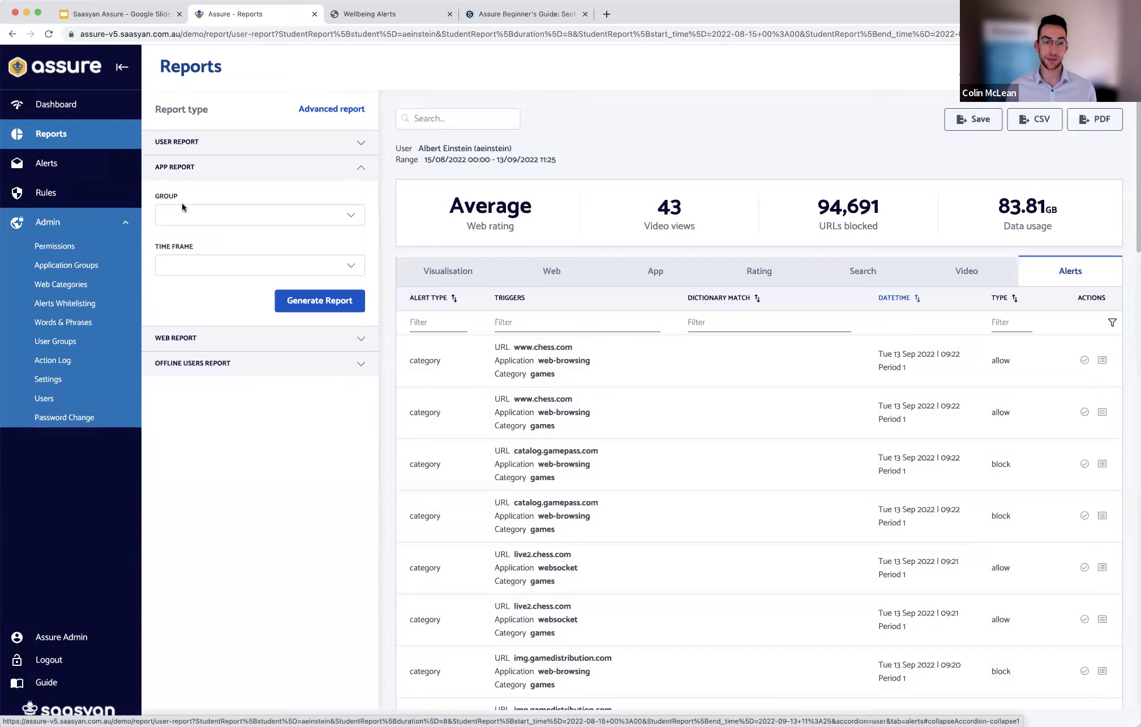
{"action": "left_click", "coordinate": [207, 337]}
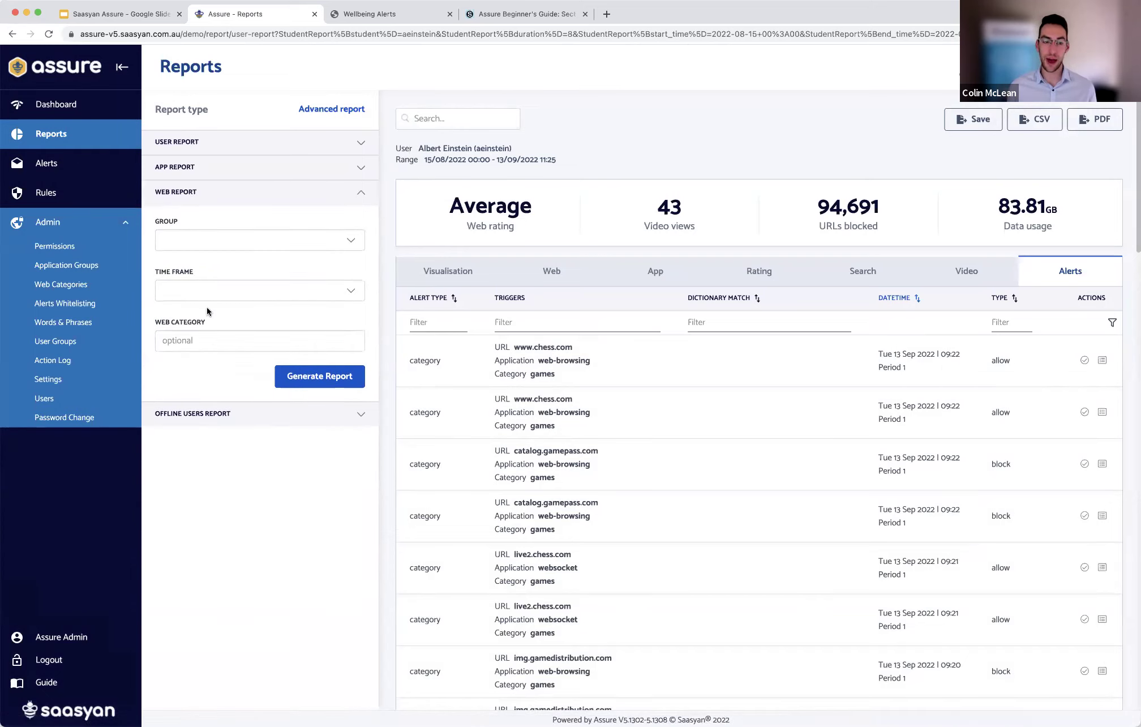
{"action": "left_click", "coordinate": [213, 412]}
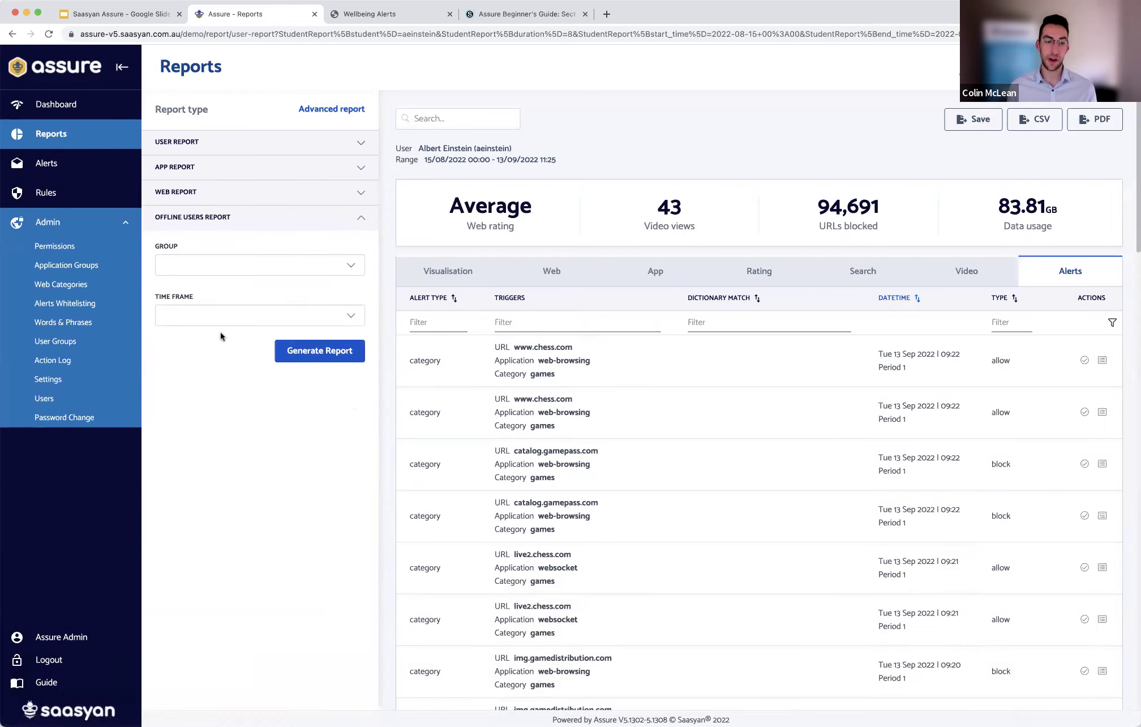
{"action": "left_click", "coordinate": [196, 265]}
{"action": "left_click", "coordinate": [176, 322]}
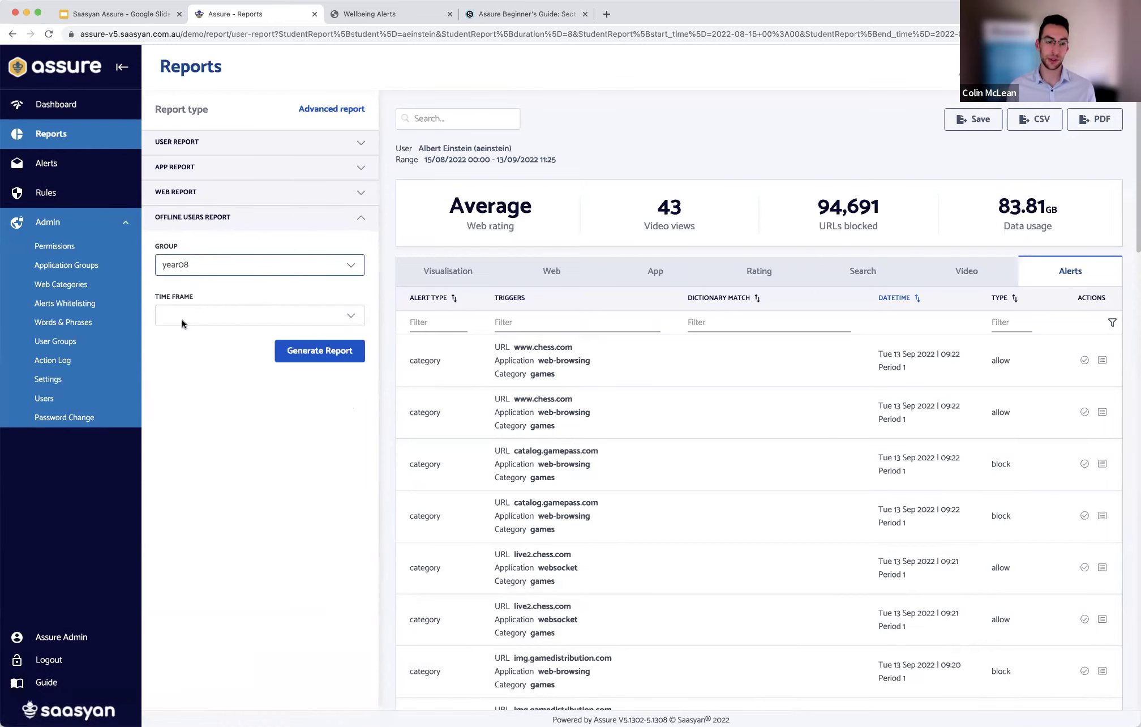
{"action": "left_click", "coordinate": [188, 313]}
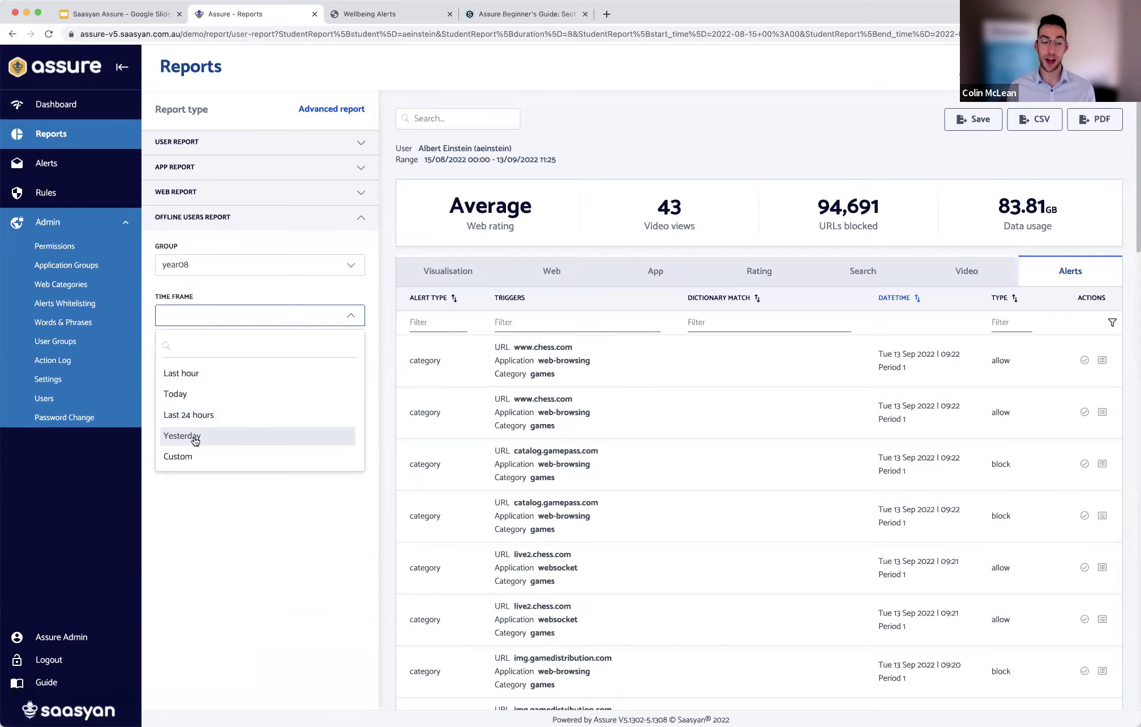
{"action": "left_click", "coordinate": [195, 398]}
{"action": "left_click", "coordinate": [315, 352]}
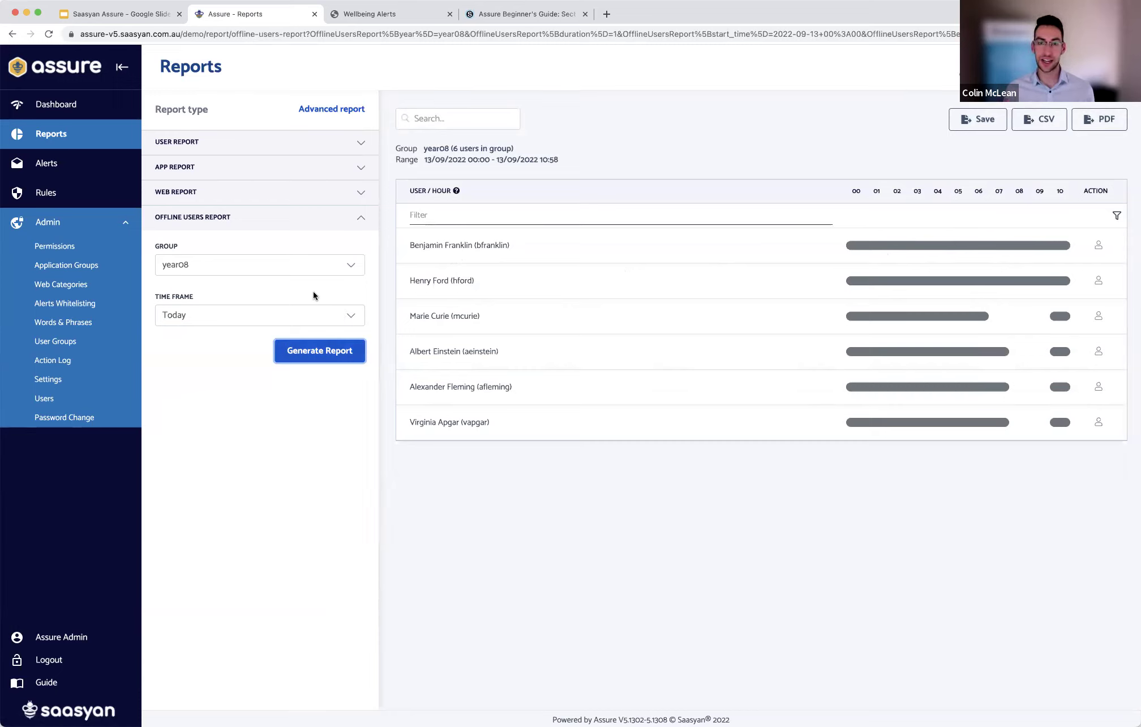
Step: Rerun the year08 Offline Users Report with the time frame set to Last hour
{"action": "left_click", "coordinate": [301, 263]}
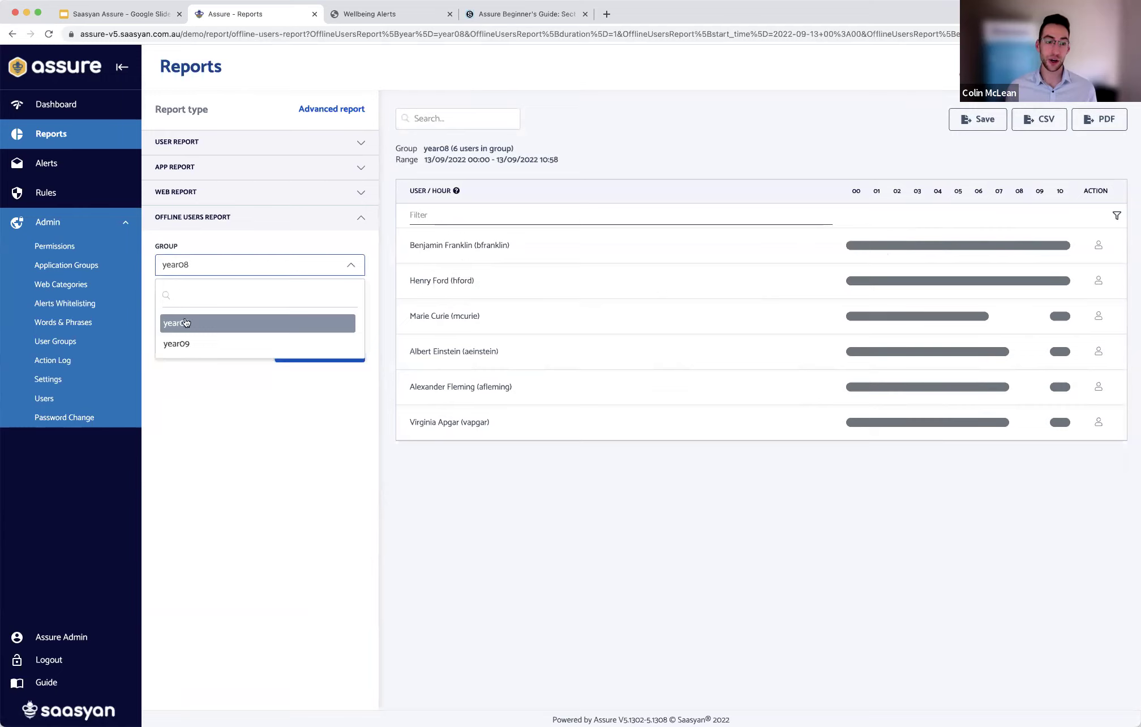
{"action": "left_click", "coordinate": [205, 255]}
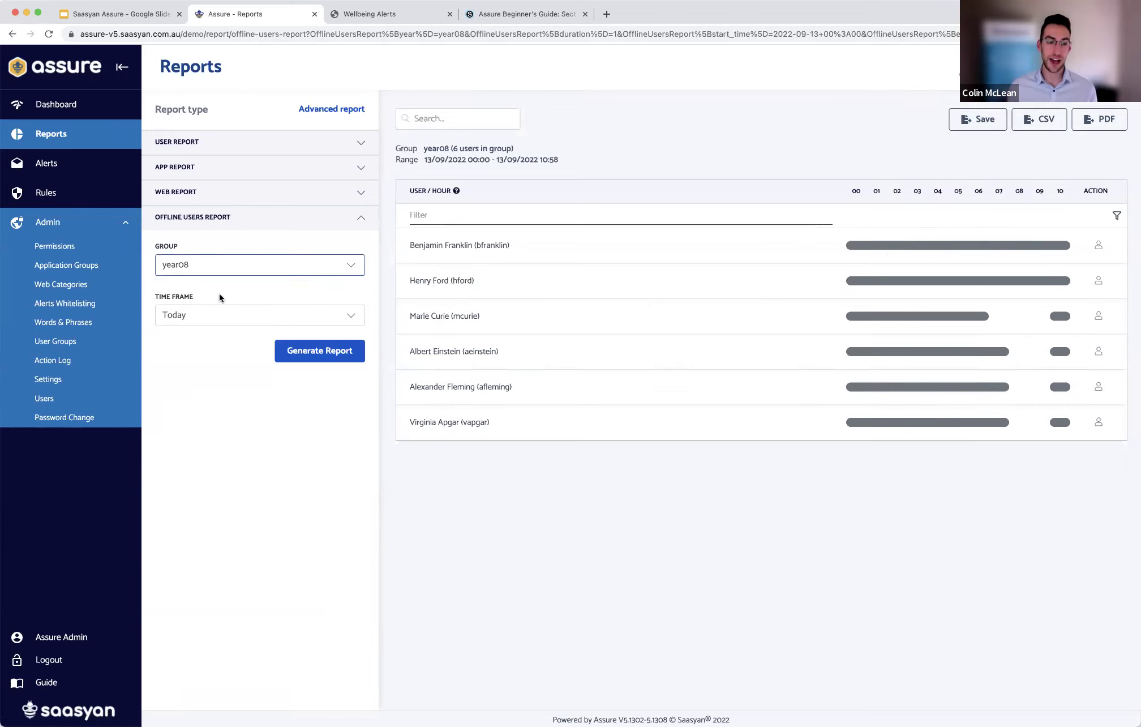
{"action": "left_click", "coordinate": [225, 315]}
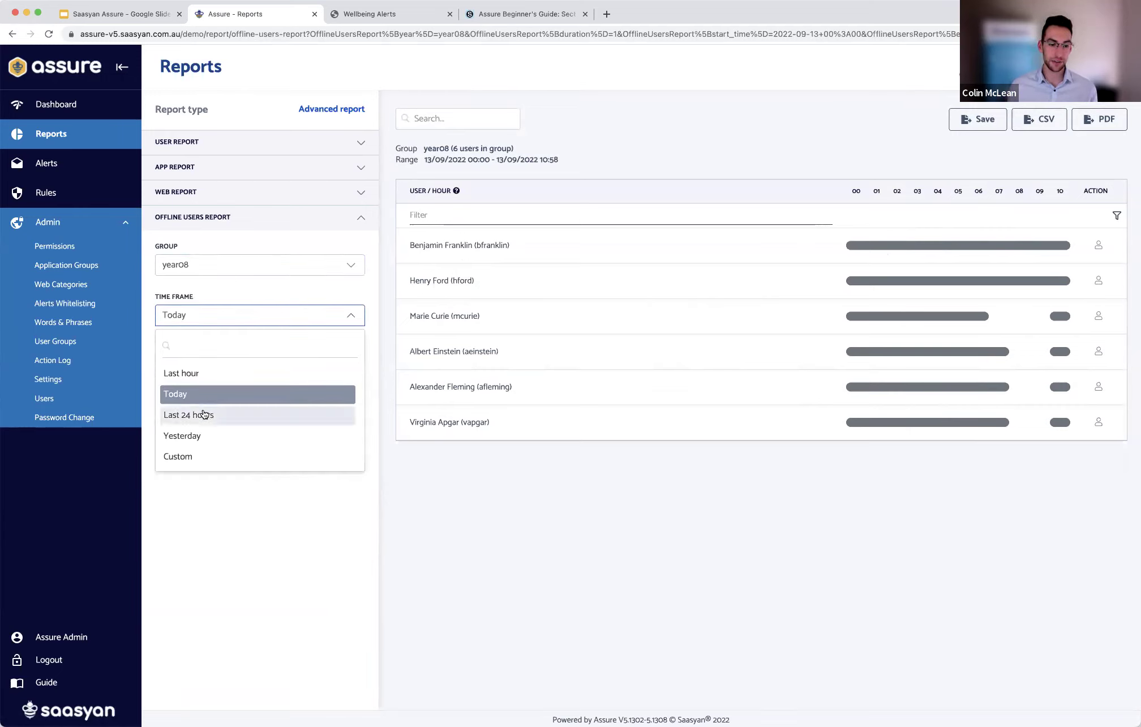
{"action": "left_click", "coordinate": [196, 373]}
{"action": "left_click", "coordinate": [346, 358]}
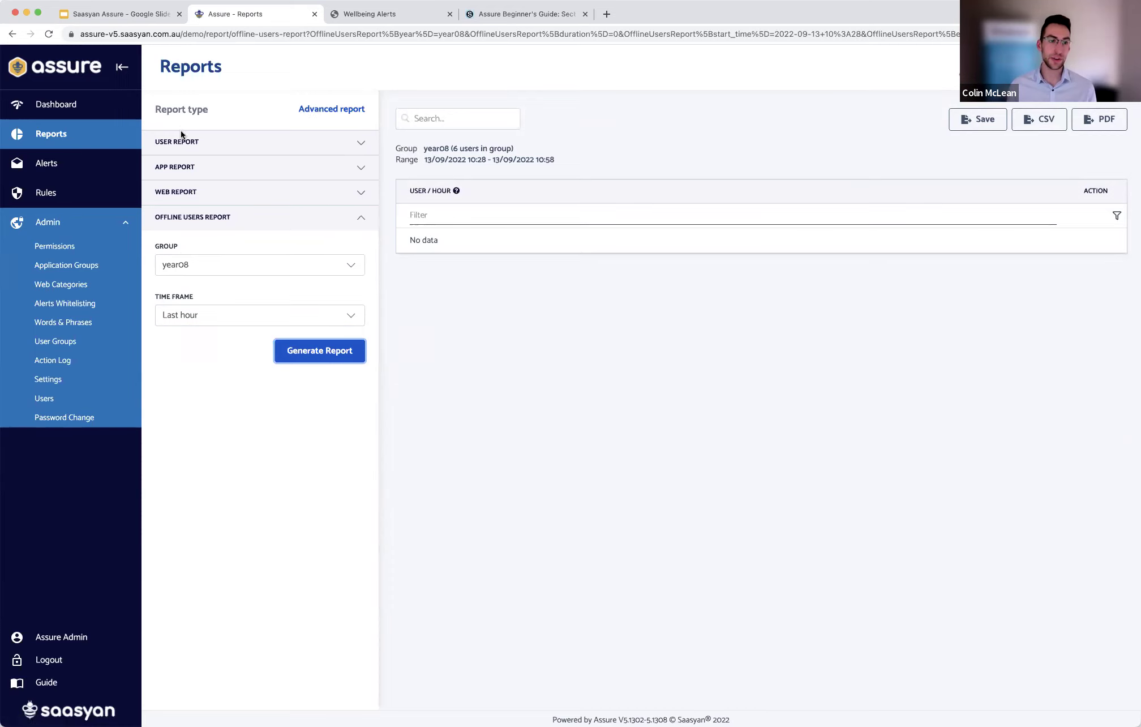
{"action": "left_click", "coordinate": [310, 112]}
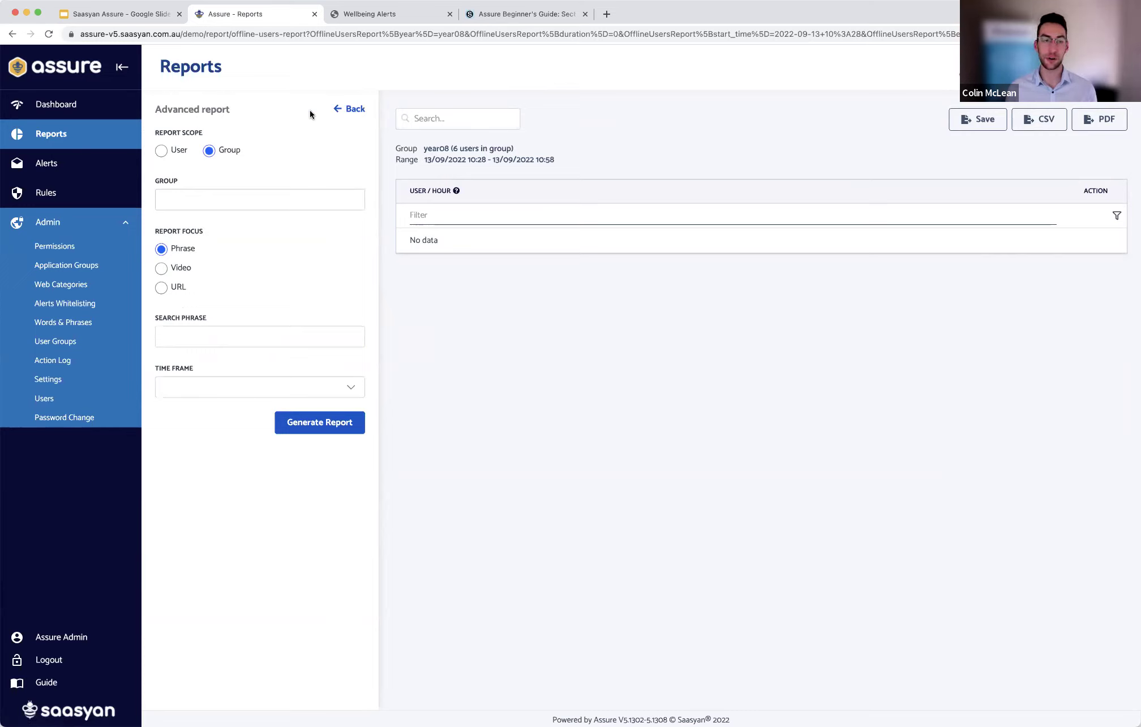
{"action": "left_click", "coordinate": [186, 194]}
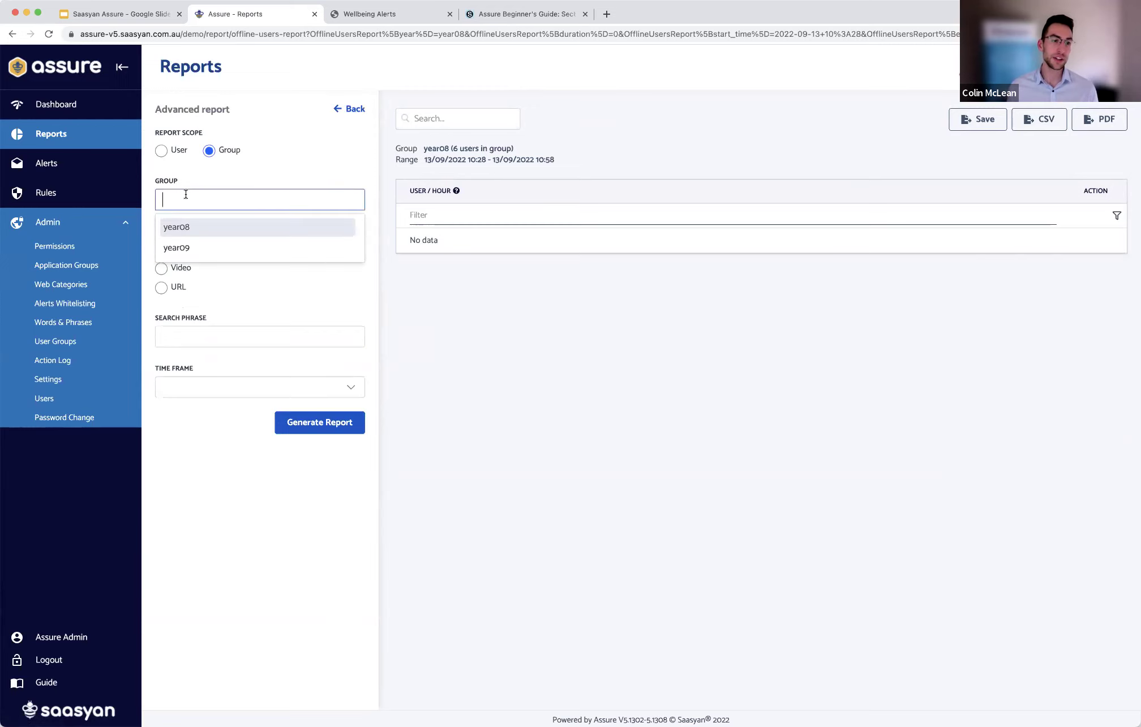
{"action": "left_click", "coordinate": [188, 227]}
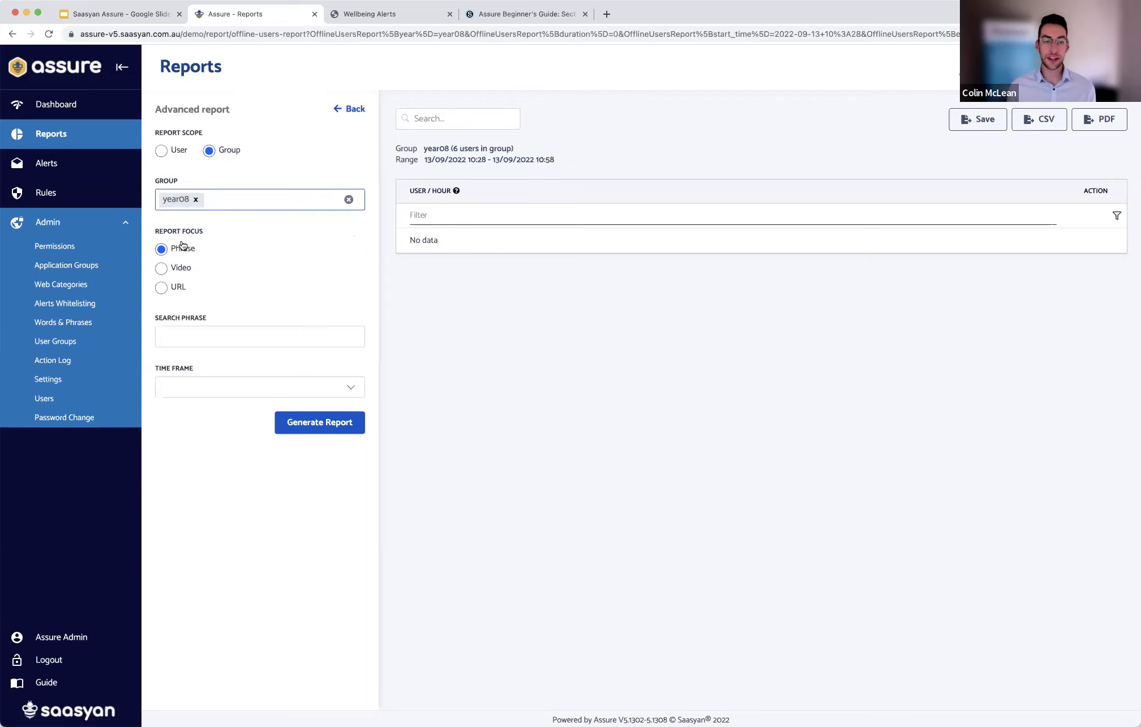
{"action": "left_click", "coordinate": [161, 268]}
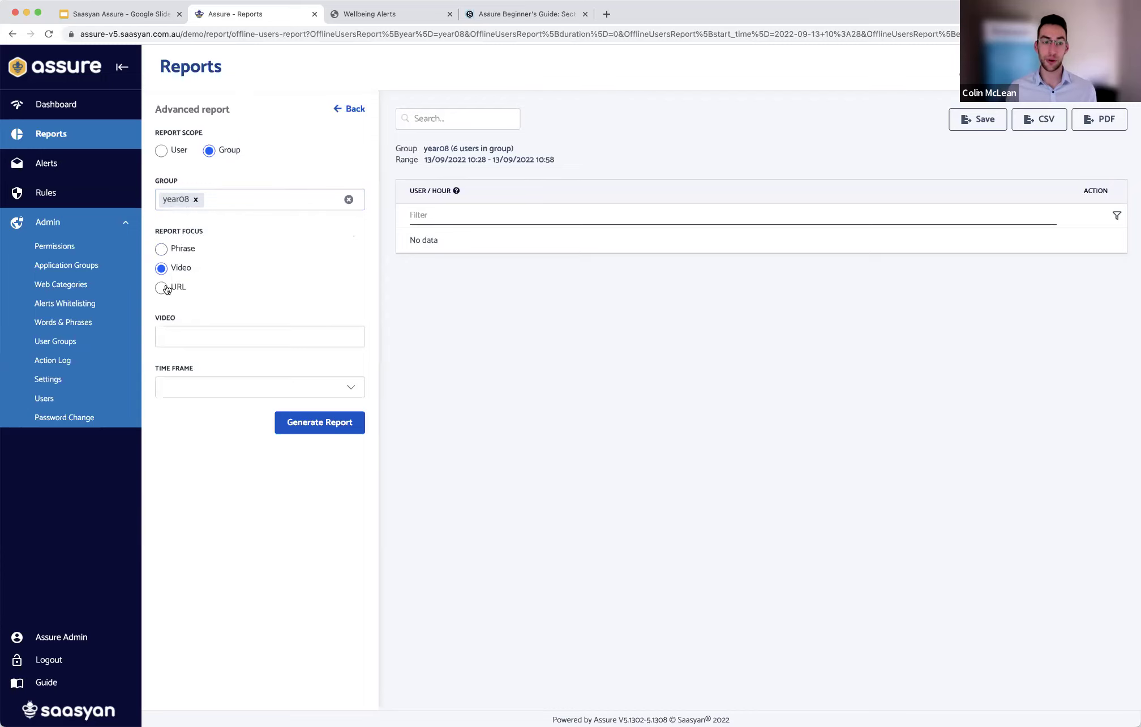
{"action": "left_click", "coordinate": [162, 287]}
{"action": "left_click", "coordinate": [162, 268]}
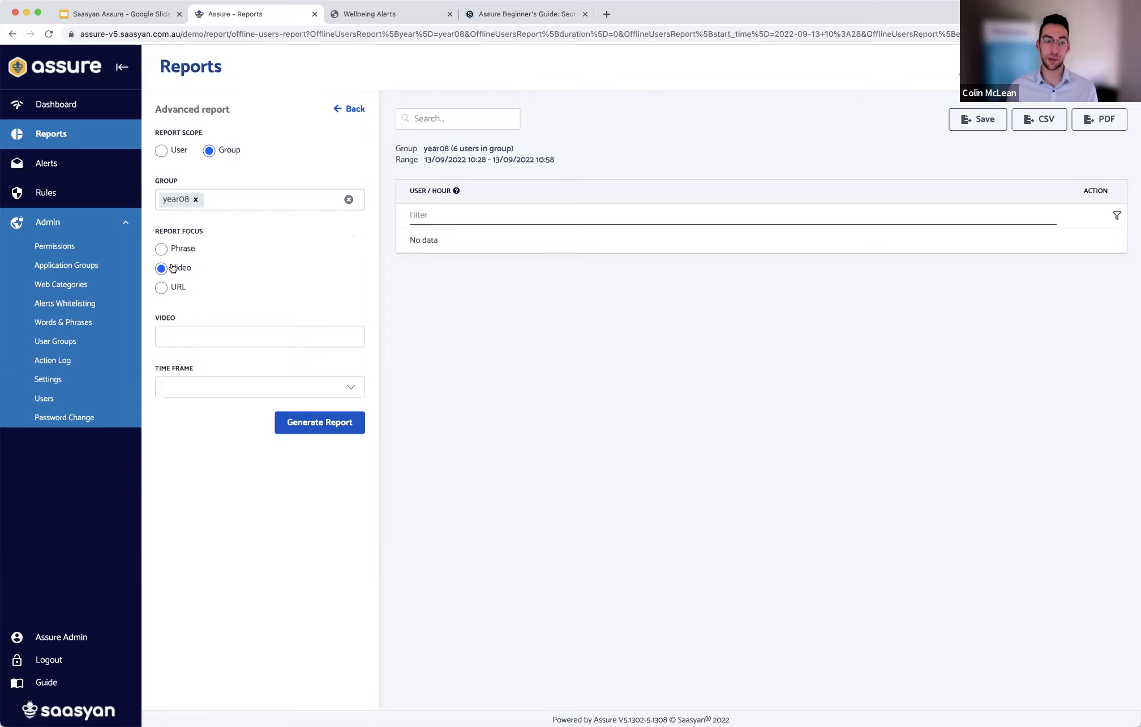
{"action": "left_click", "coordinate": [197, 336]}
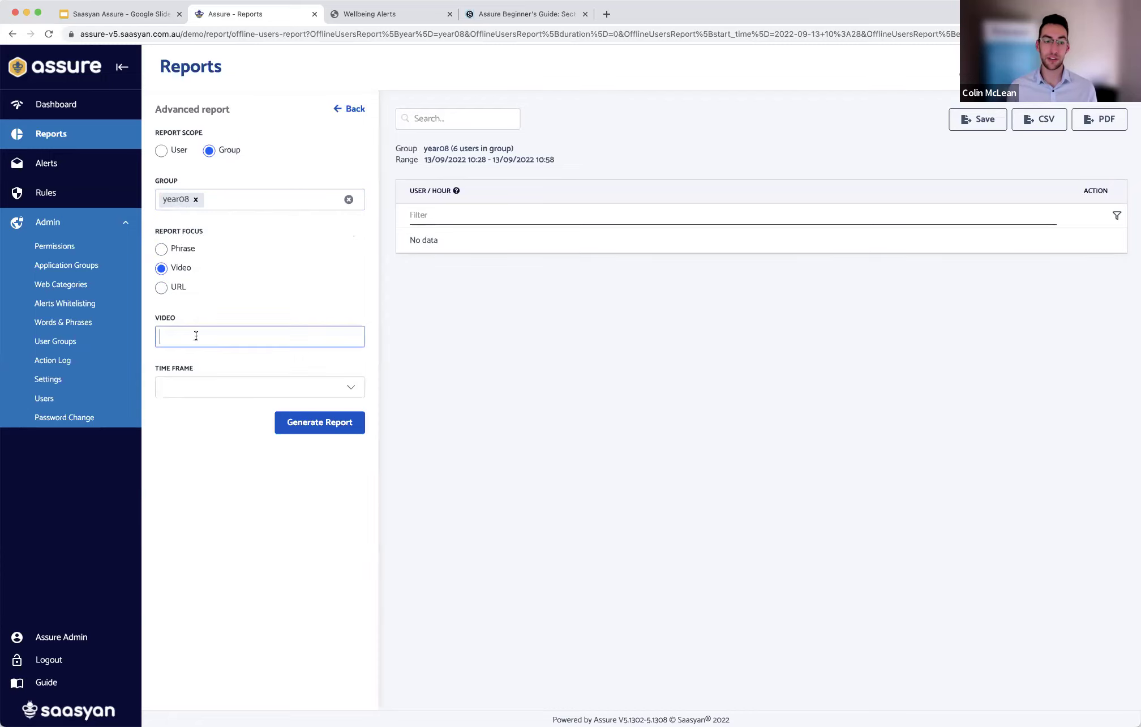
{"action": "left_click", "coordinate": [164, 250]}
{"action": "left_click", "coordinate": [162, 289]}
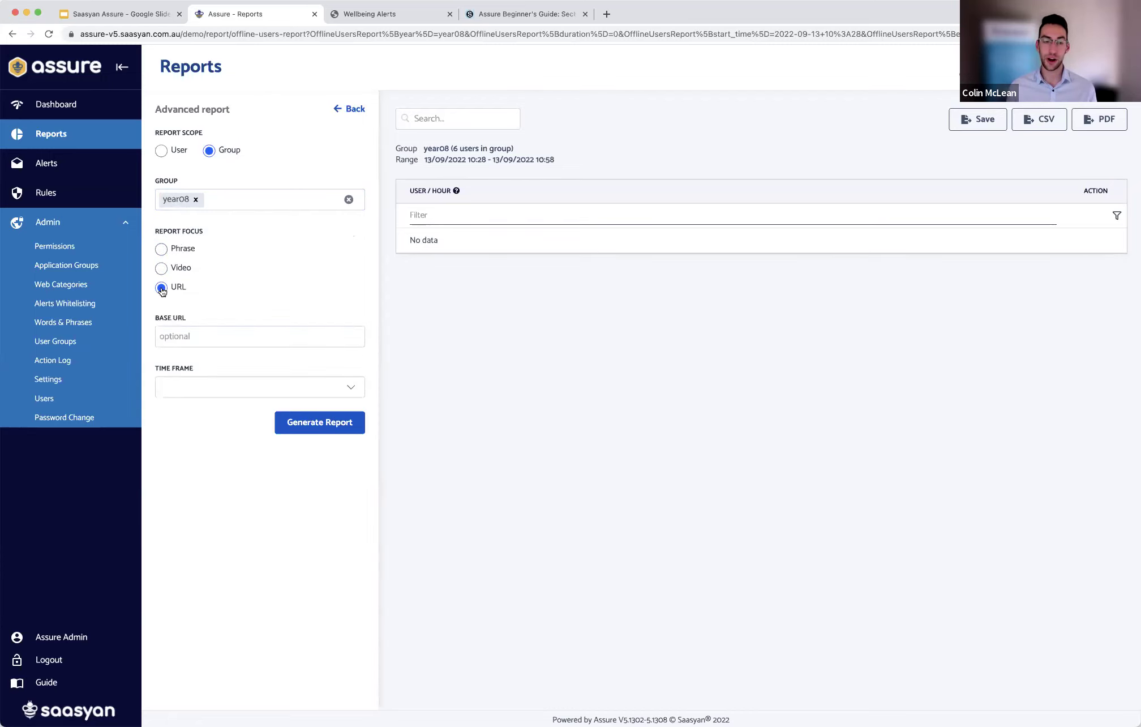
{"action": "left_click", "coordinate": [193, 328]}
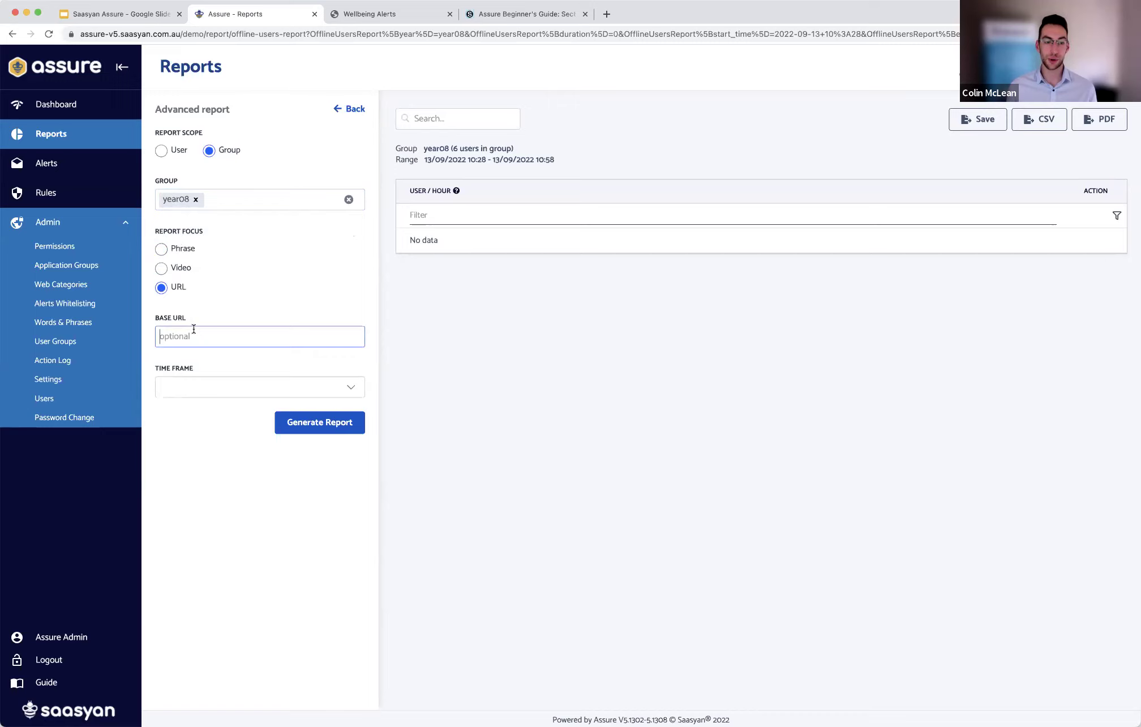
{"action": "left_click", "coordinate": [167, 269]}
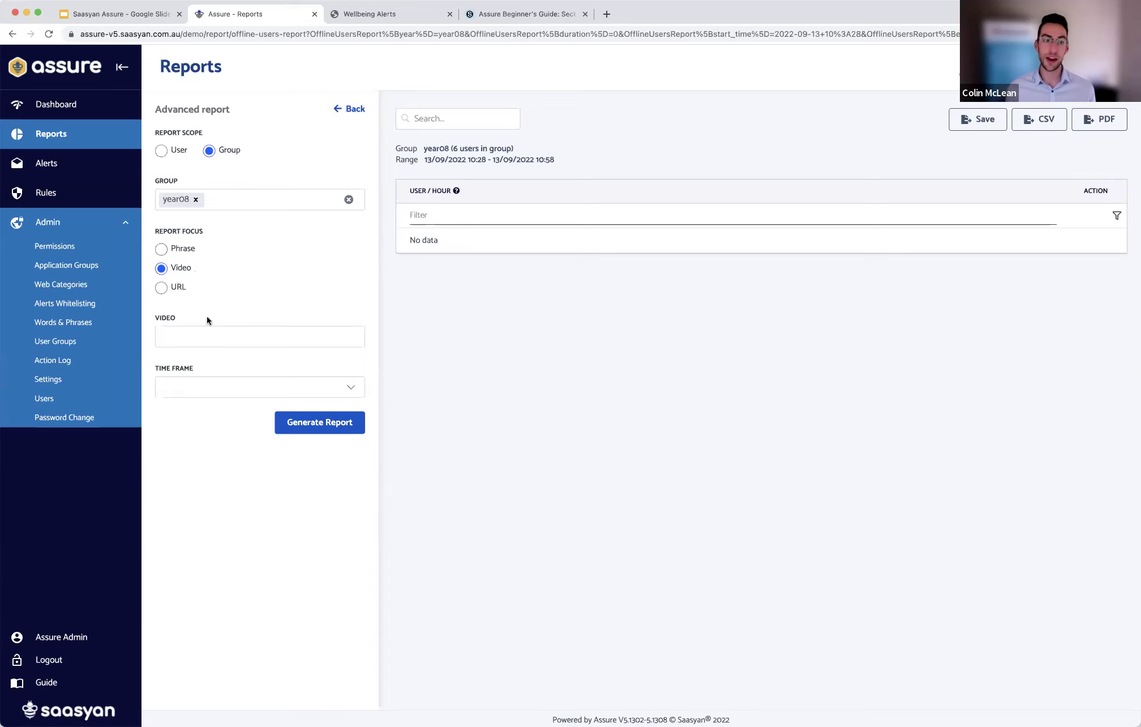
{"action": "left_click", "coordinate": [178, 329]}
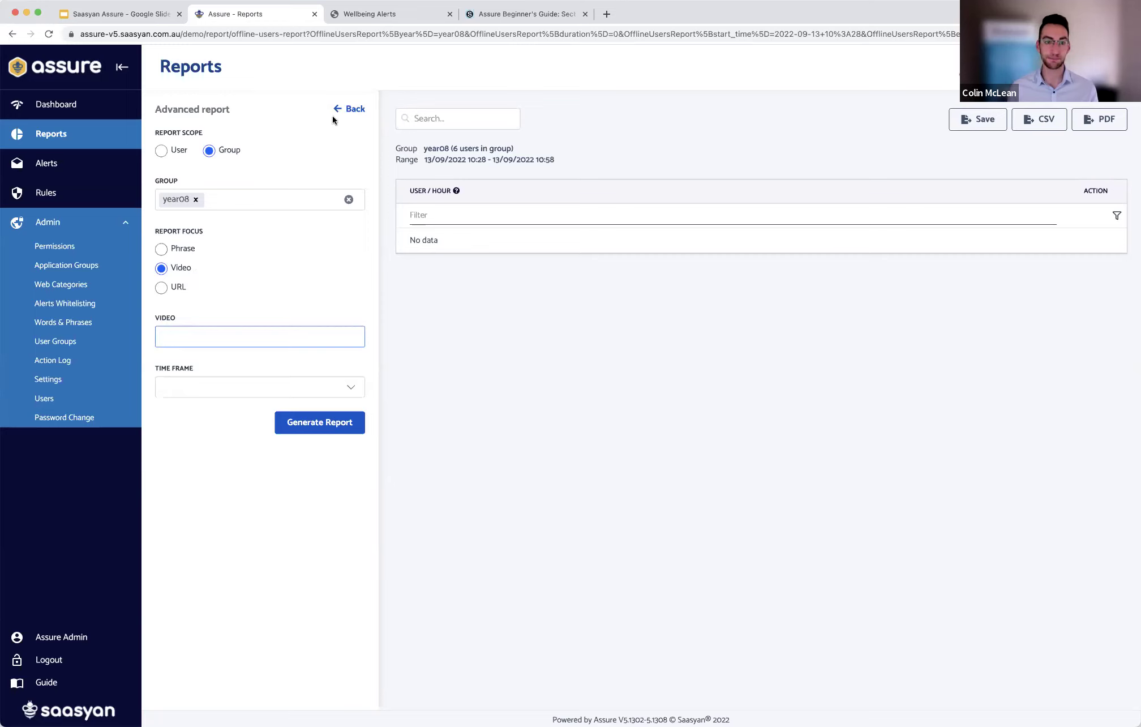
{"action": "left_click", "coordinate": [348, 110]}
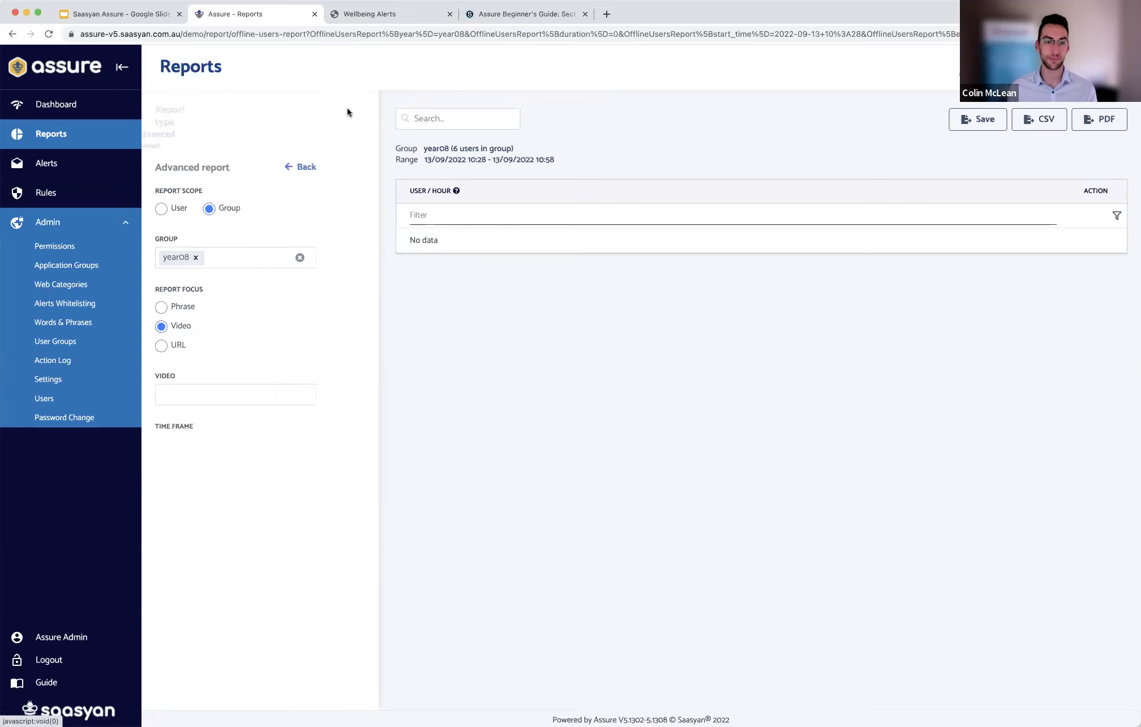
Step: Look over the Dashboard, then return to the Wellbeing Alerts report tab
{"action": "left_click", "coordinate": [114, 109]}
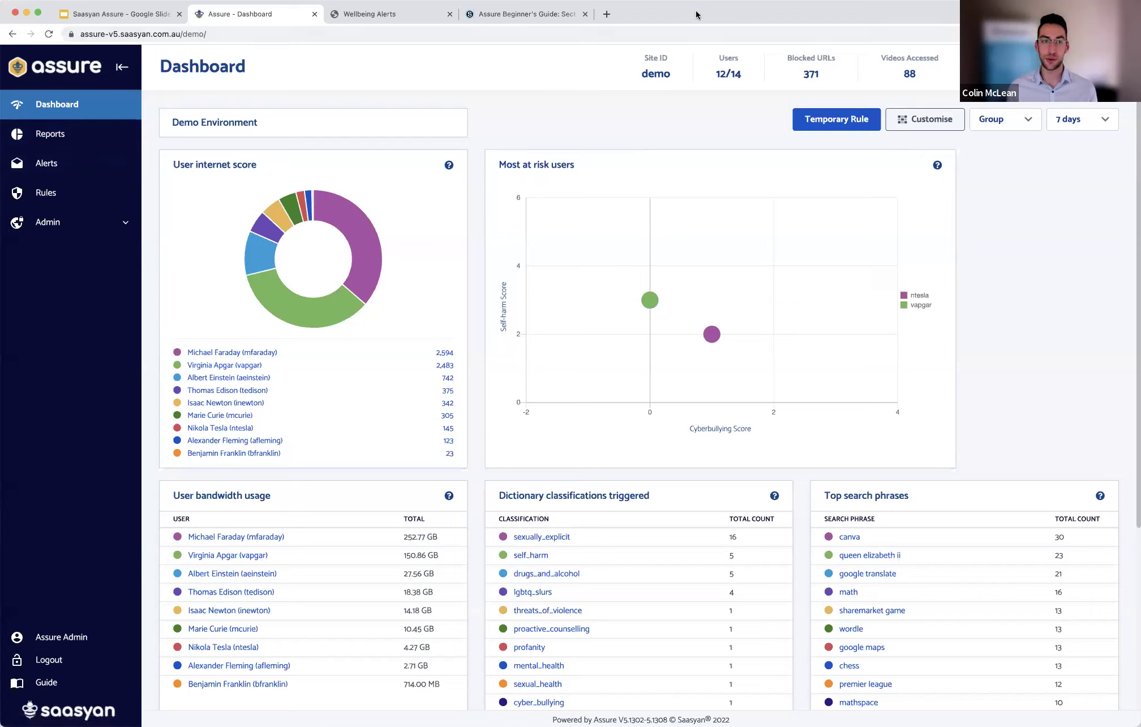
{"action": "left_click", "coordinate": [349, 18]}
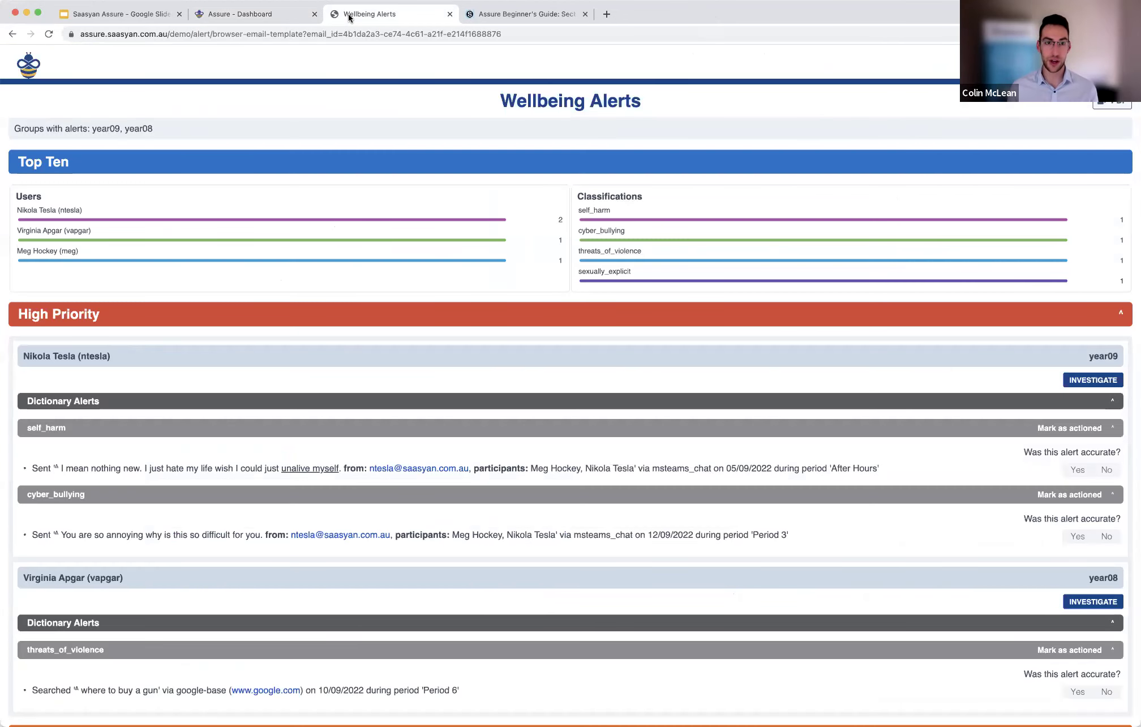
Step: Switch to the Google Slides tab showing the 'Leveraging Technologies Already Used By Schools' slide
{"action": "left_click", "coordinate": [157, 17]}
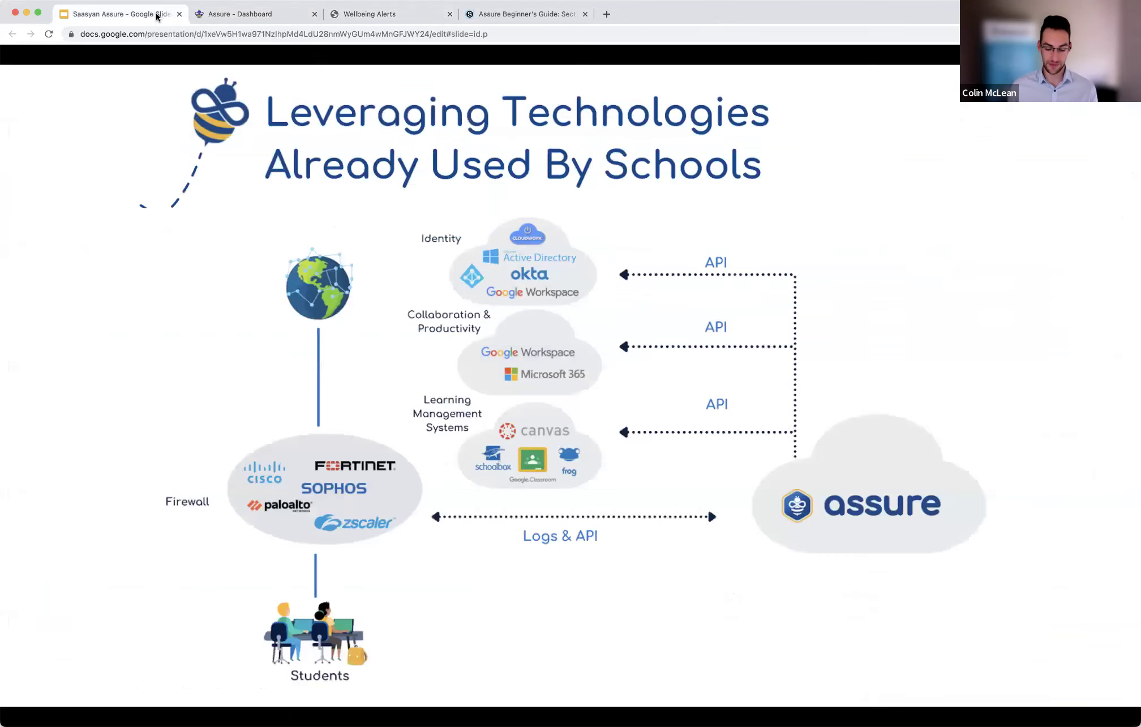